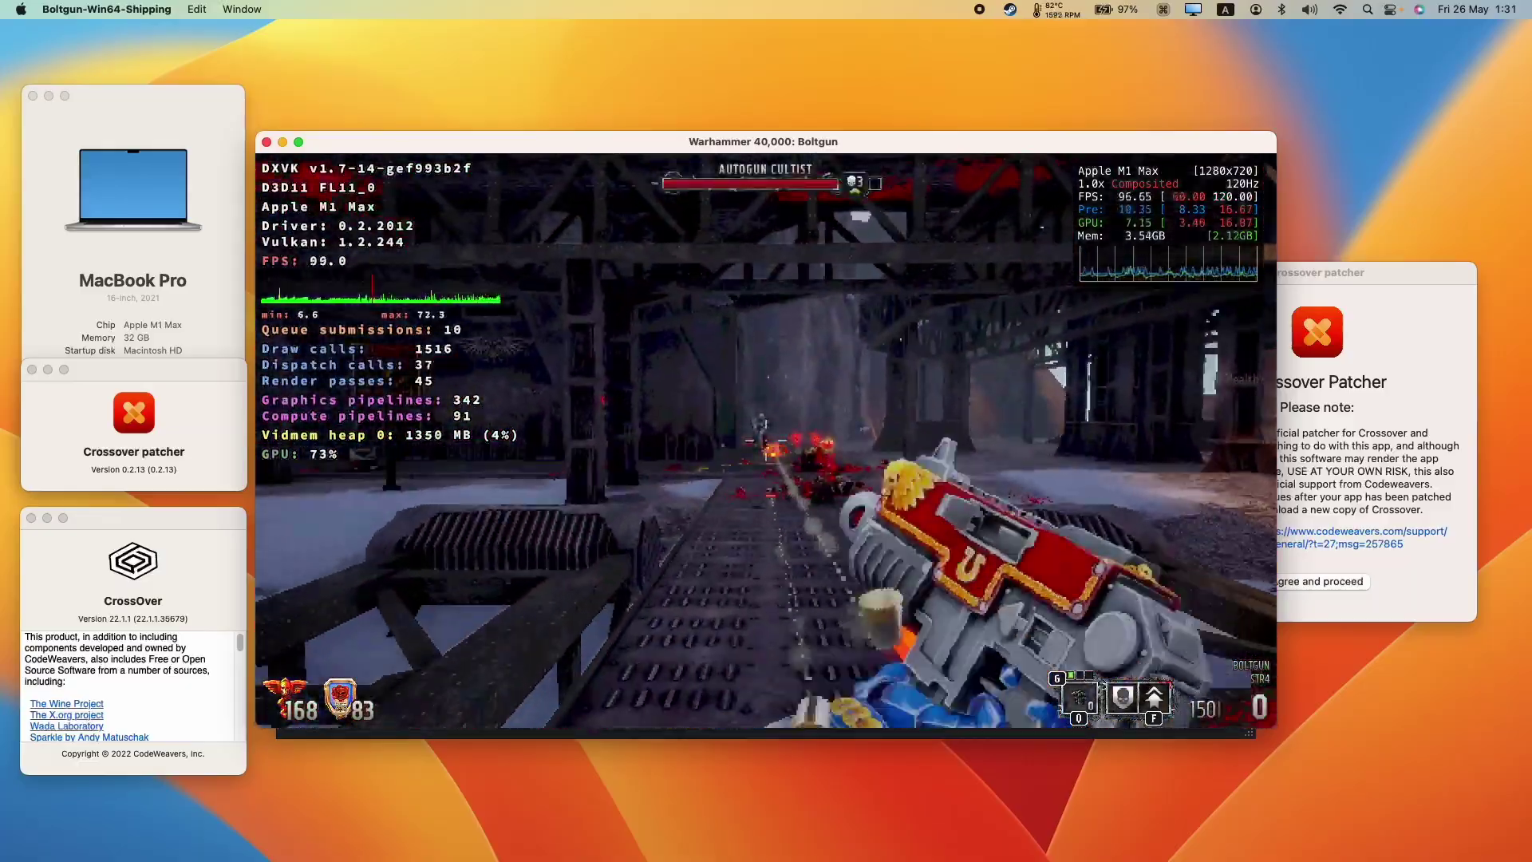
{"action": "key", "text": "w"}
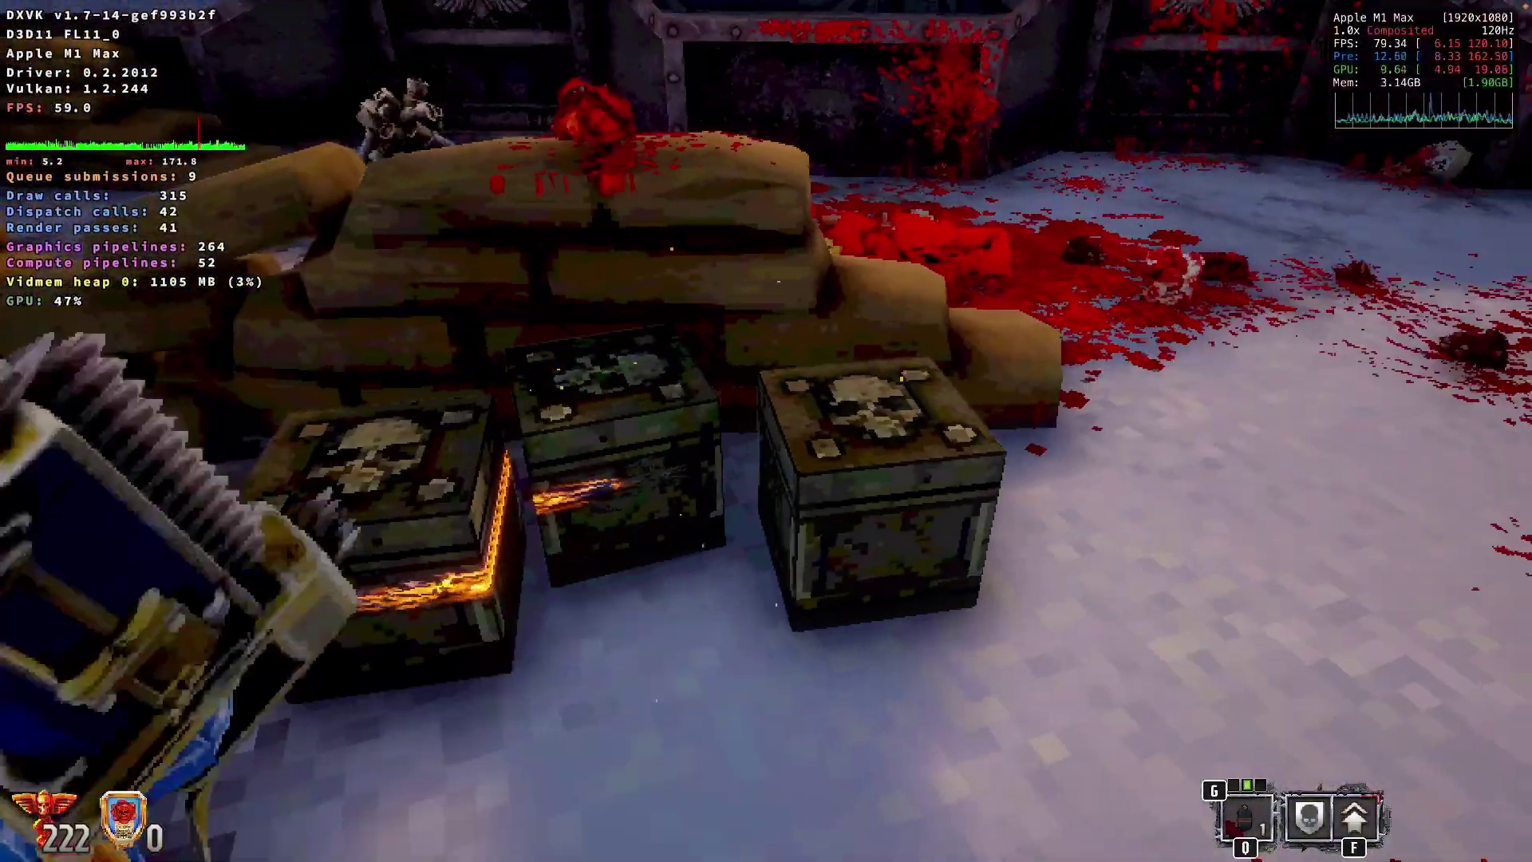
{"action": "left_click", "coordinate": [766, 431]}
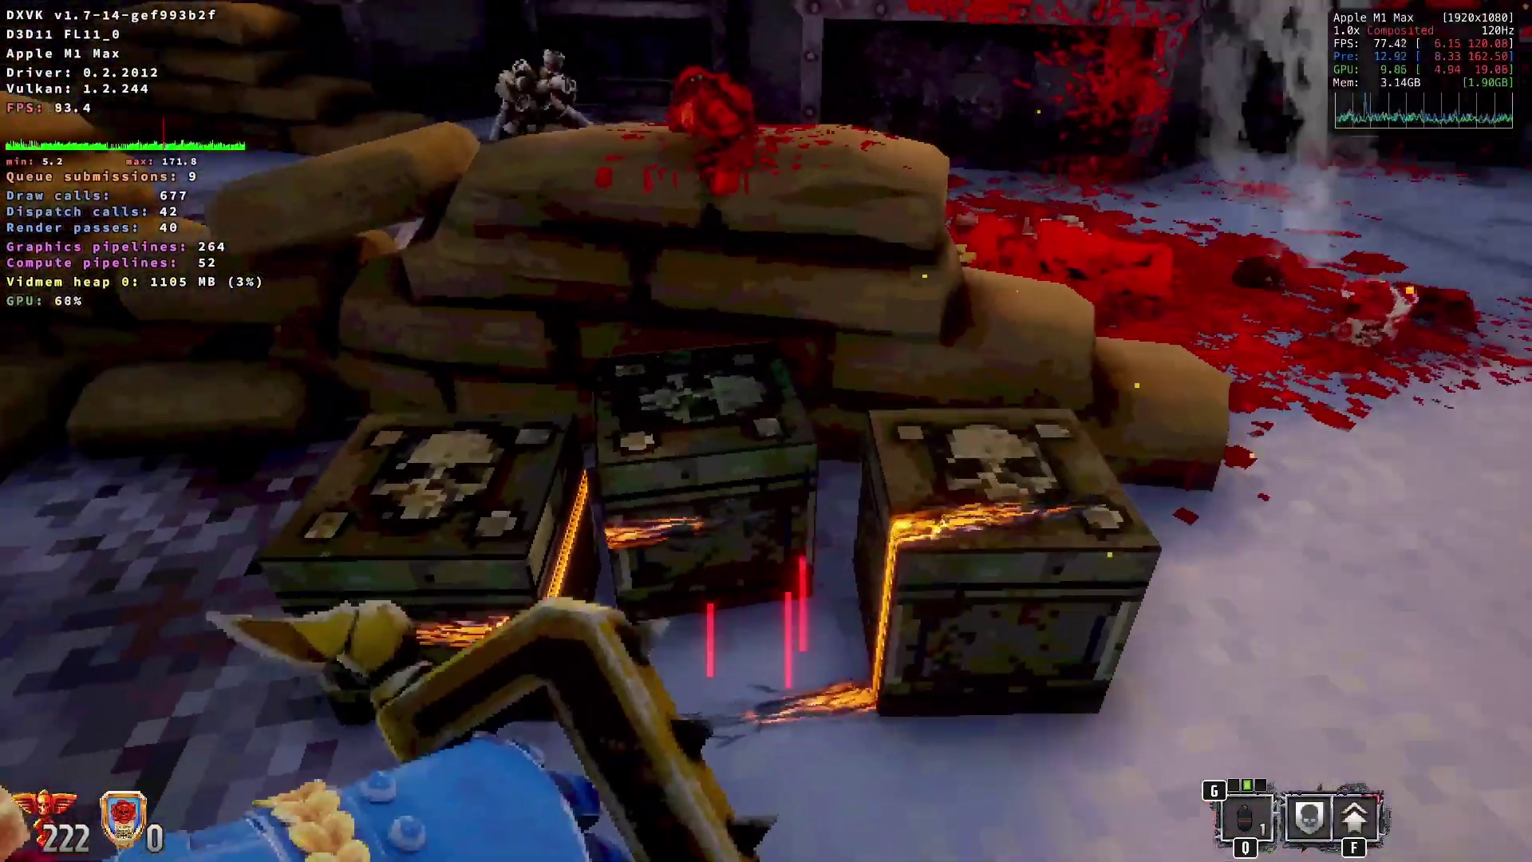
{"action": "left_click", "coordinate": [765, 431]}
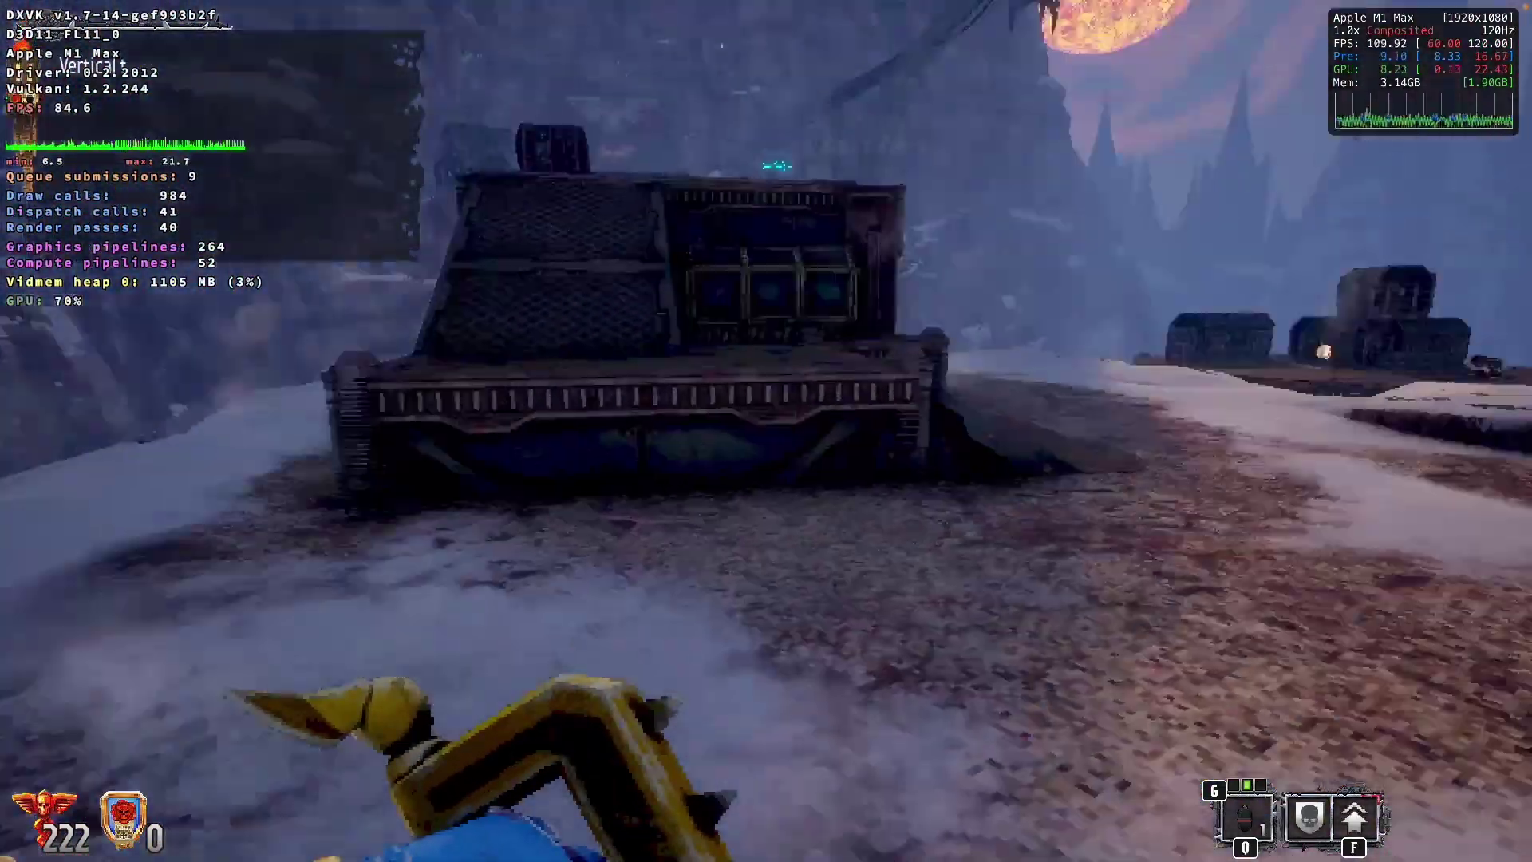
{"action": "key", "text": "w"}
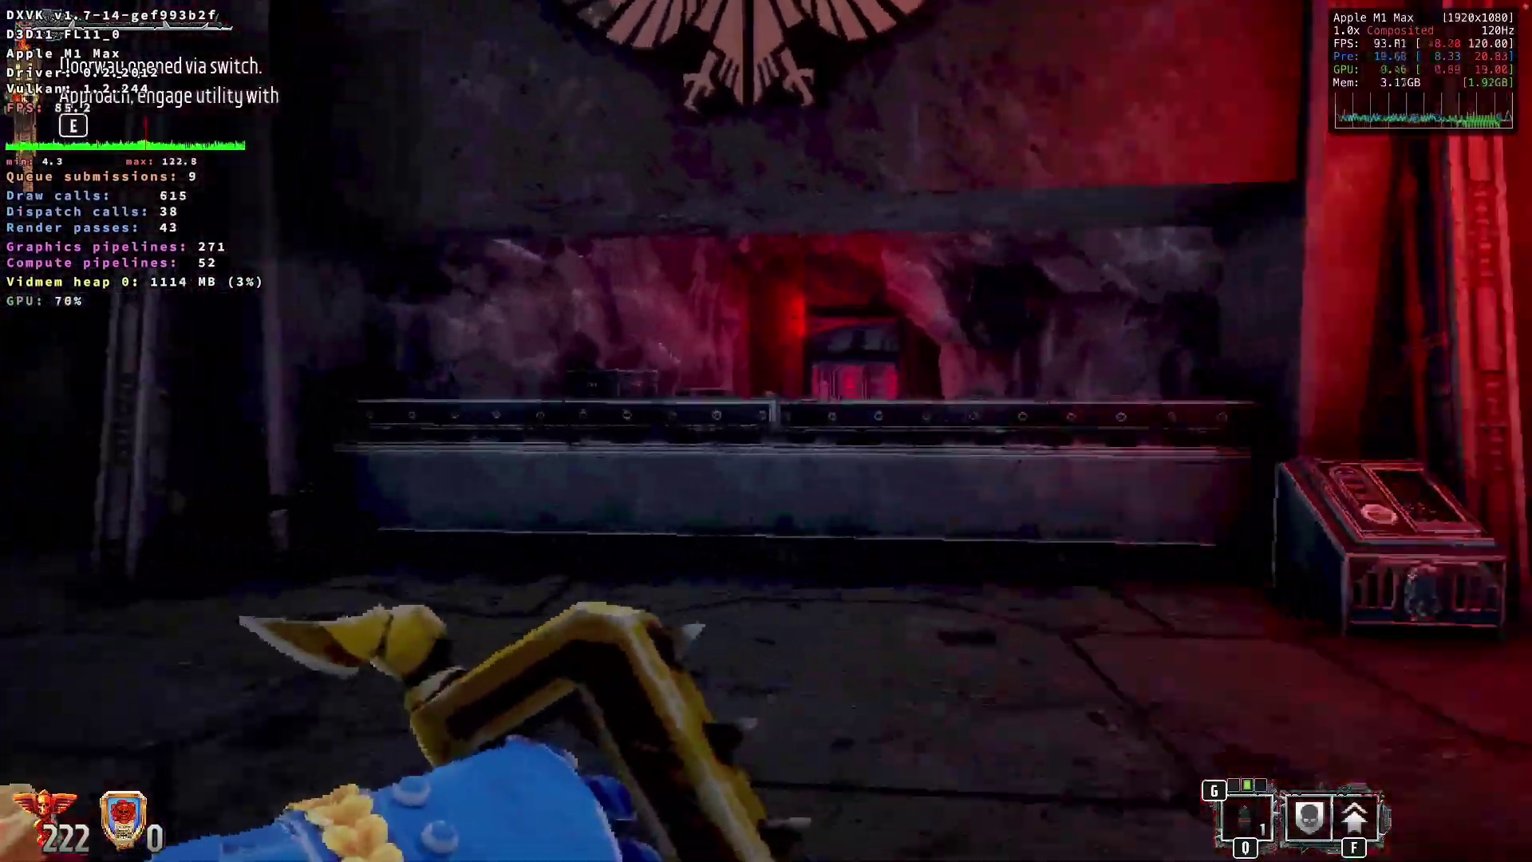
{"action": "key", "text": "w"}
{"action": "key", "text": "v"}
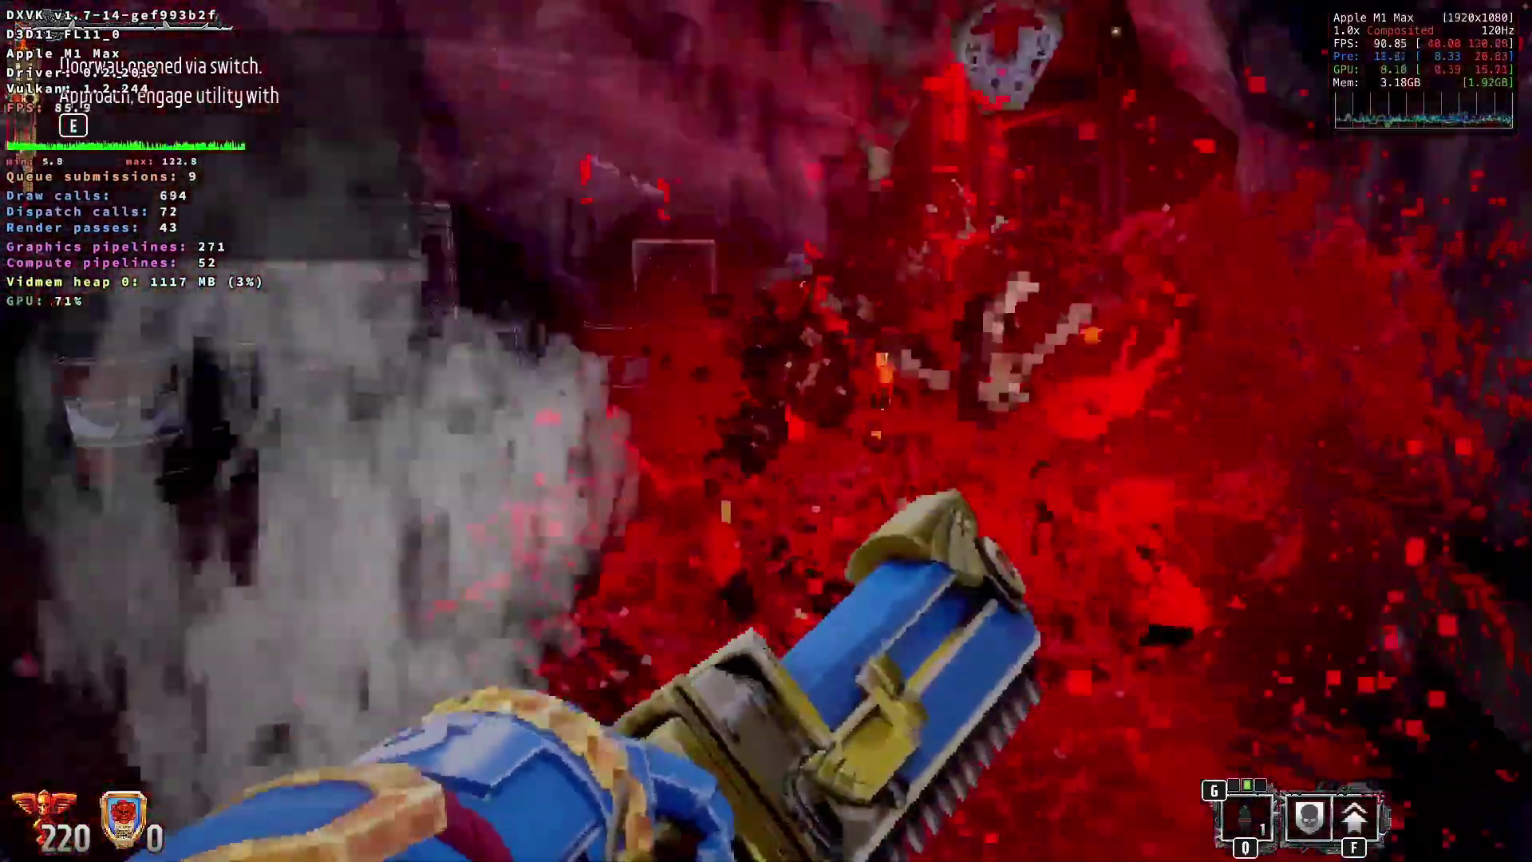
{"action": "key", "text": "w"}
{"action": "key", "text": "v"}
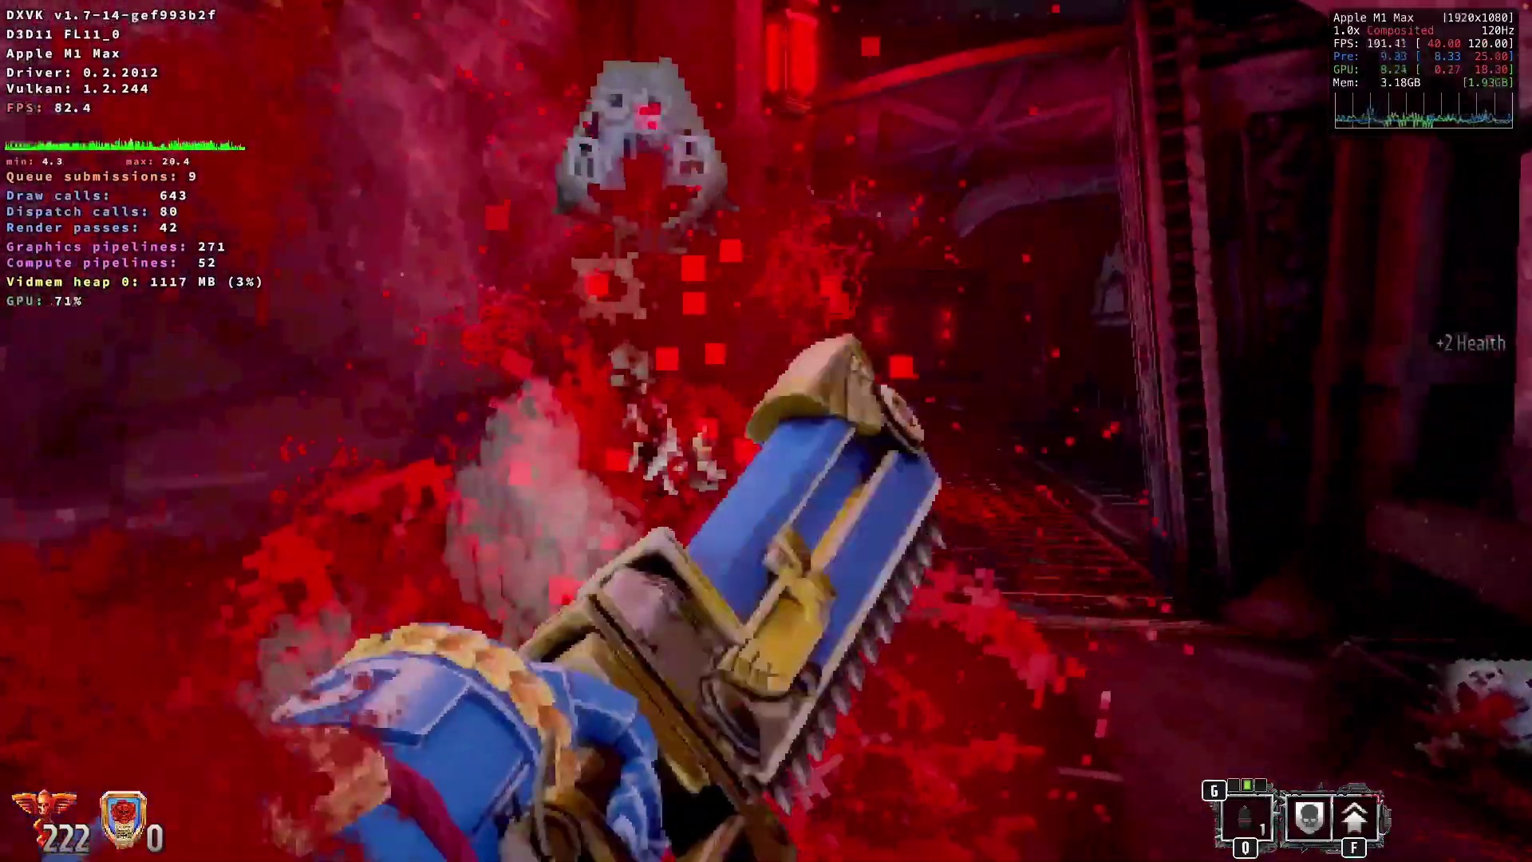
{"action": "key", "text": "w"}
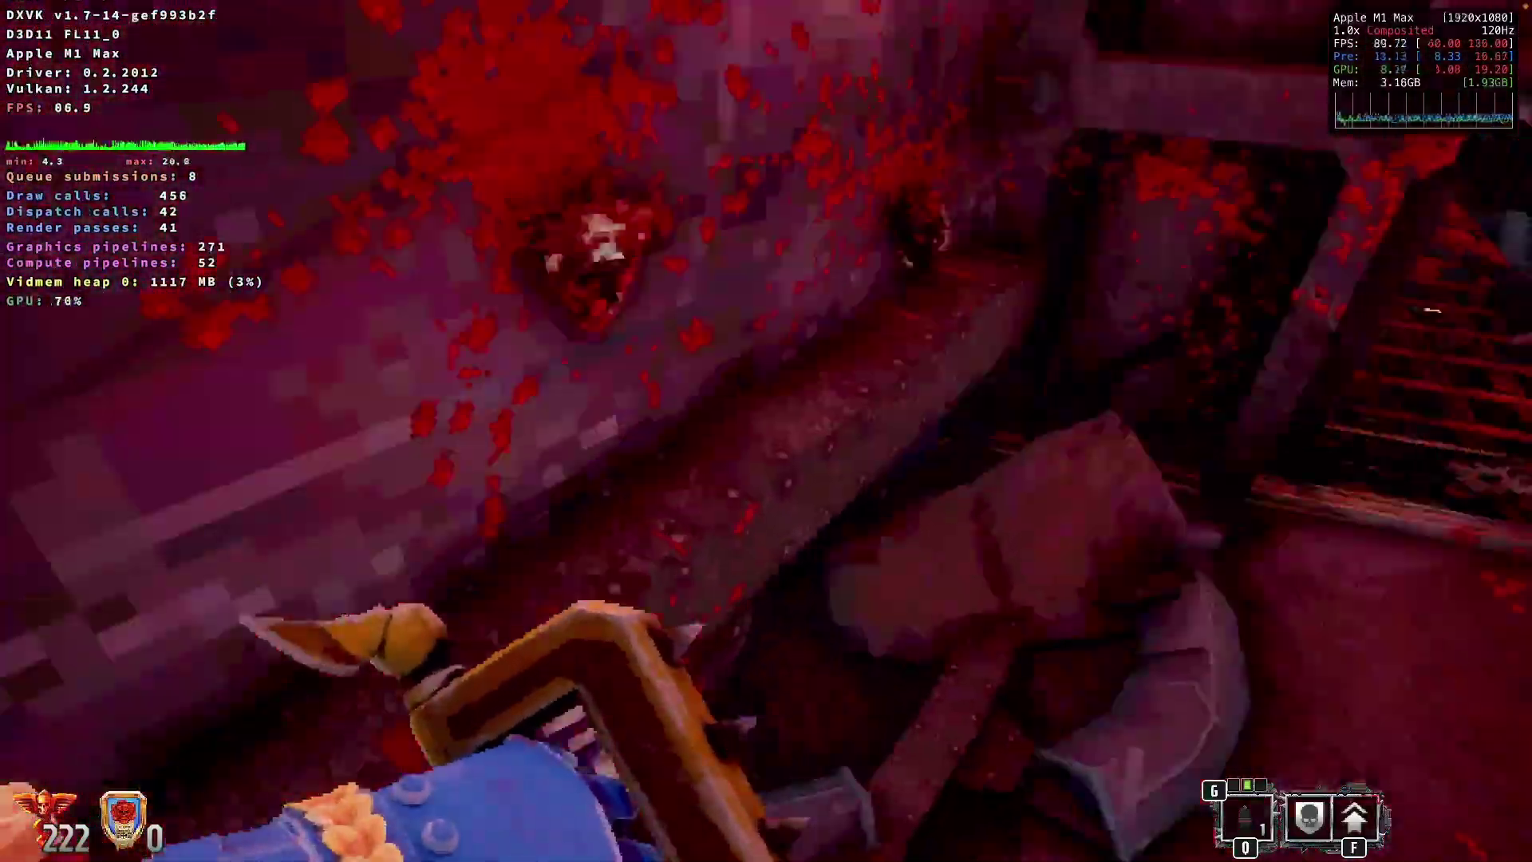
{"action": "key", "text": "w"}
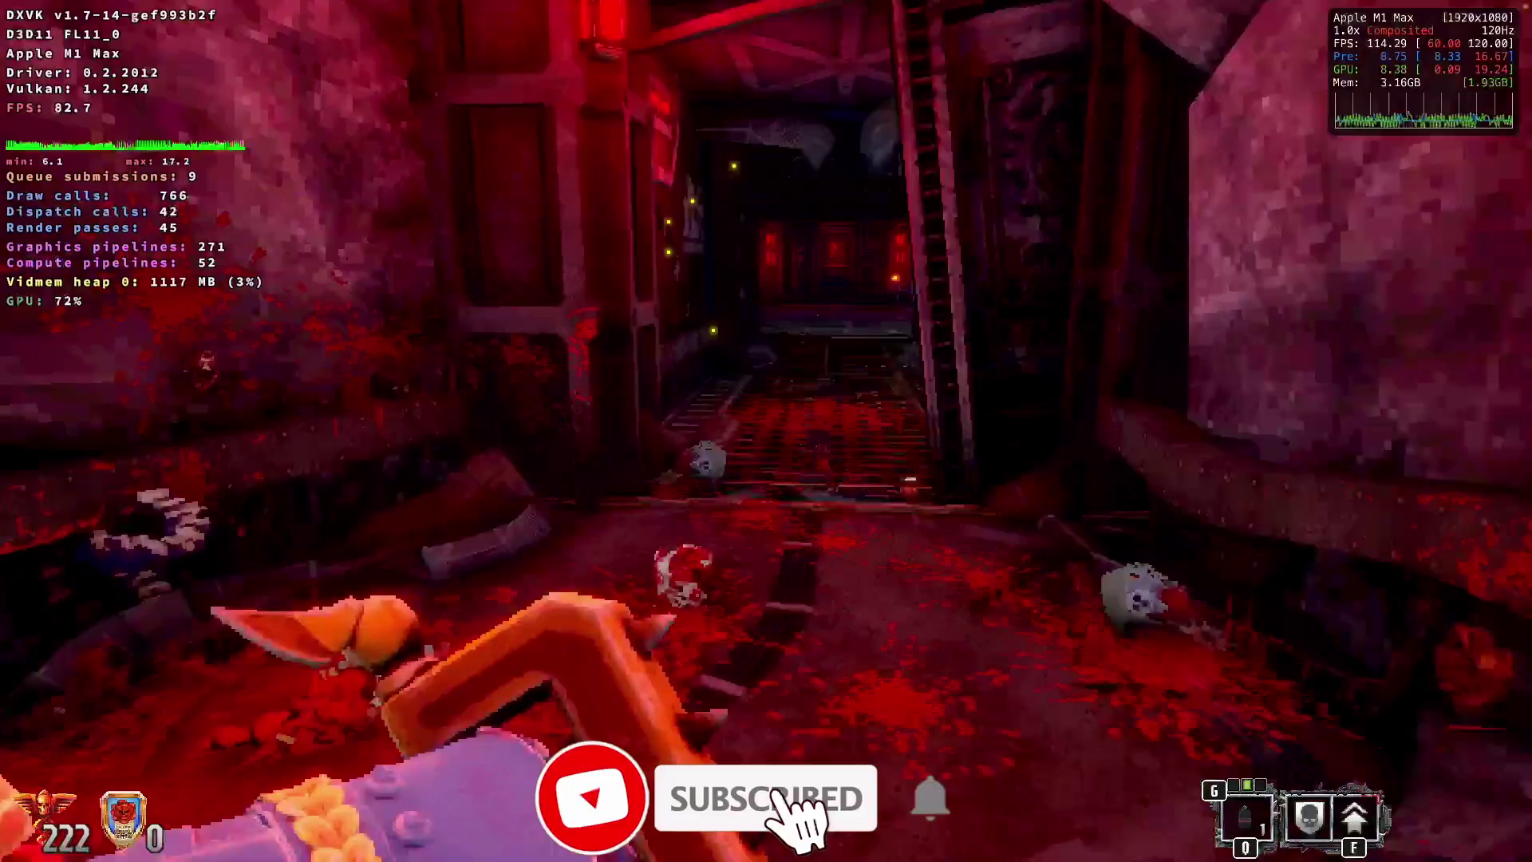
{"action": "key", "text": "w"}
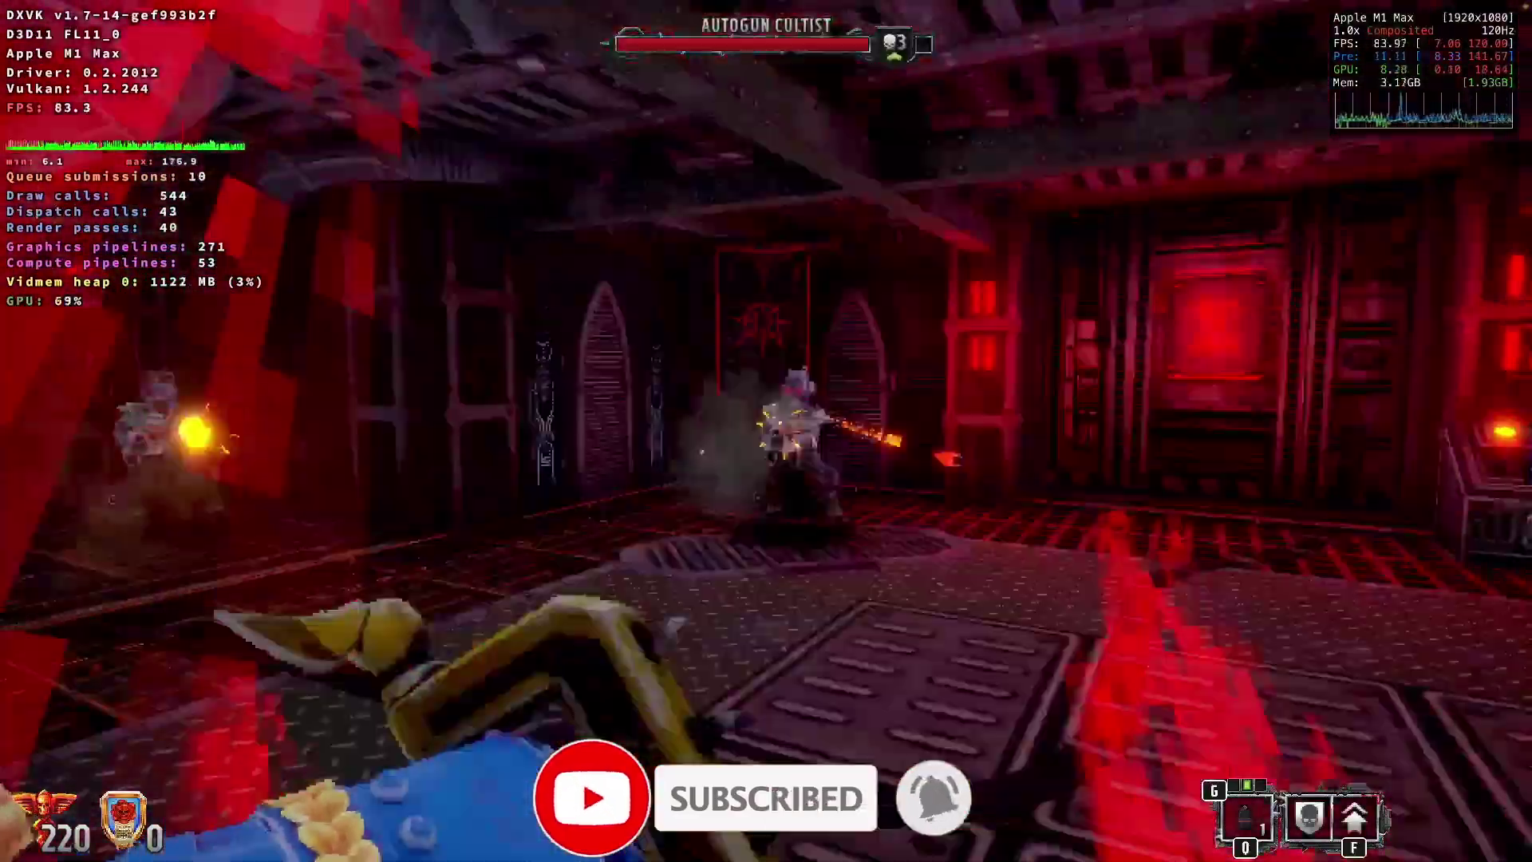
{"action": "key", "text": "w"}
{"action": "key", "text": "v"}
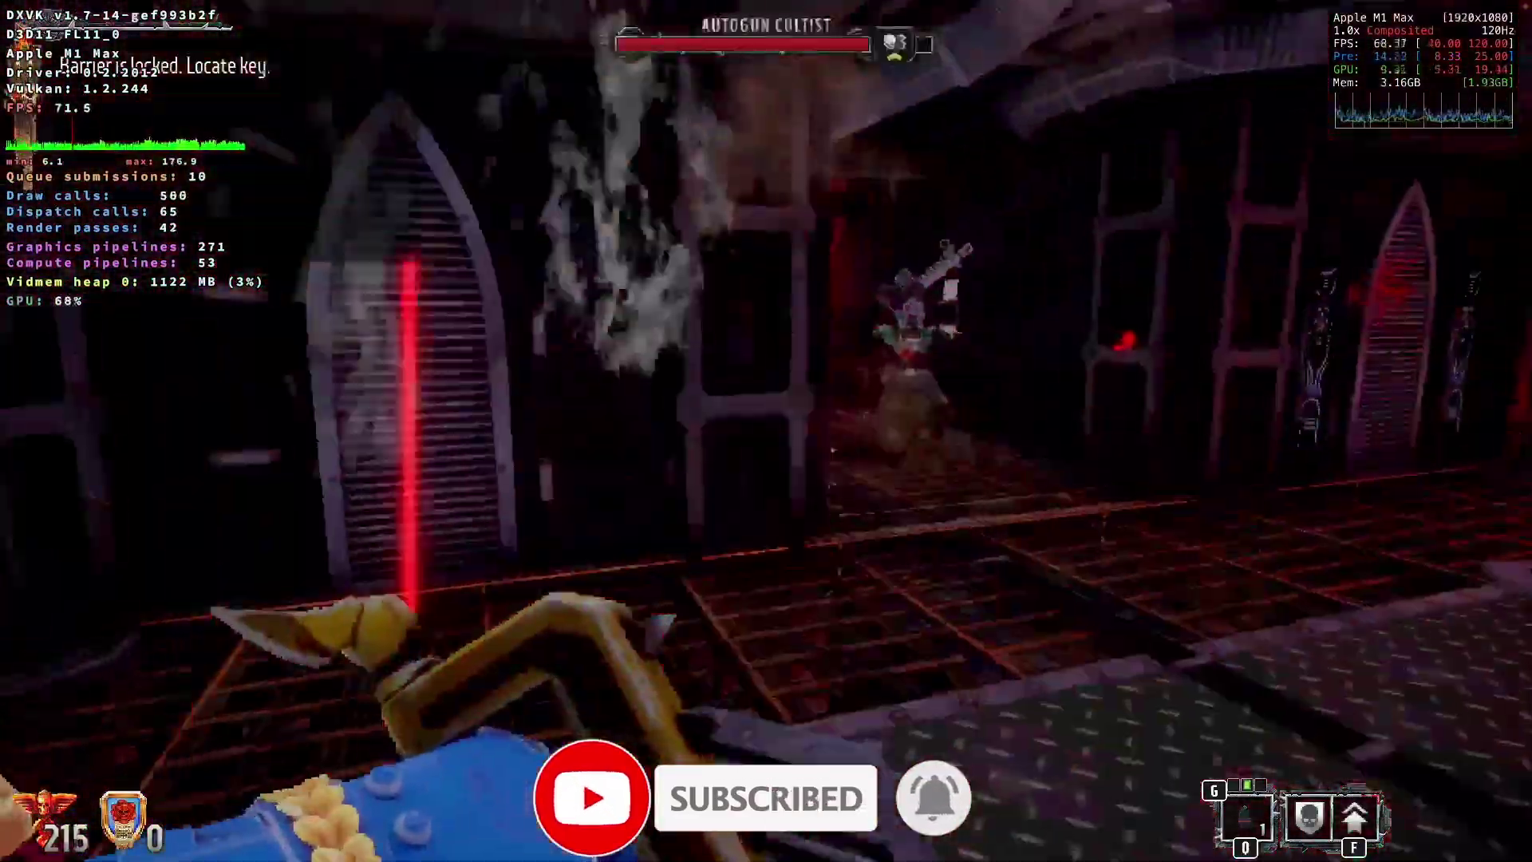
{"action": "key", "text": "w"}
{"action": "key", "text": "v"}
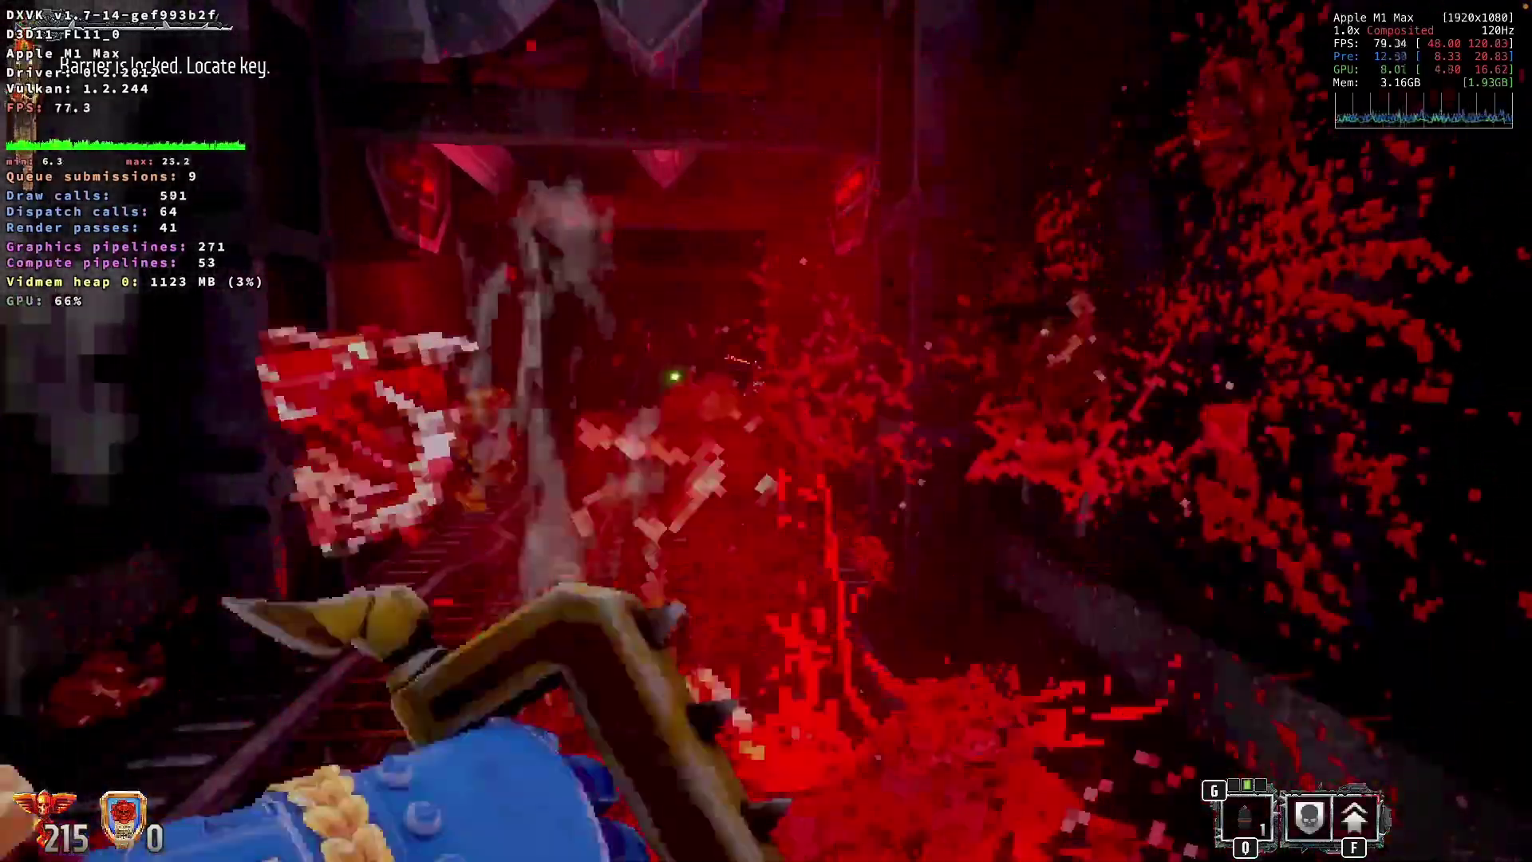
{"action": "key", "text": "w"}
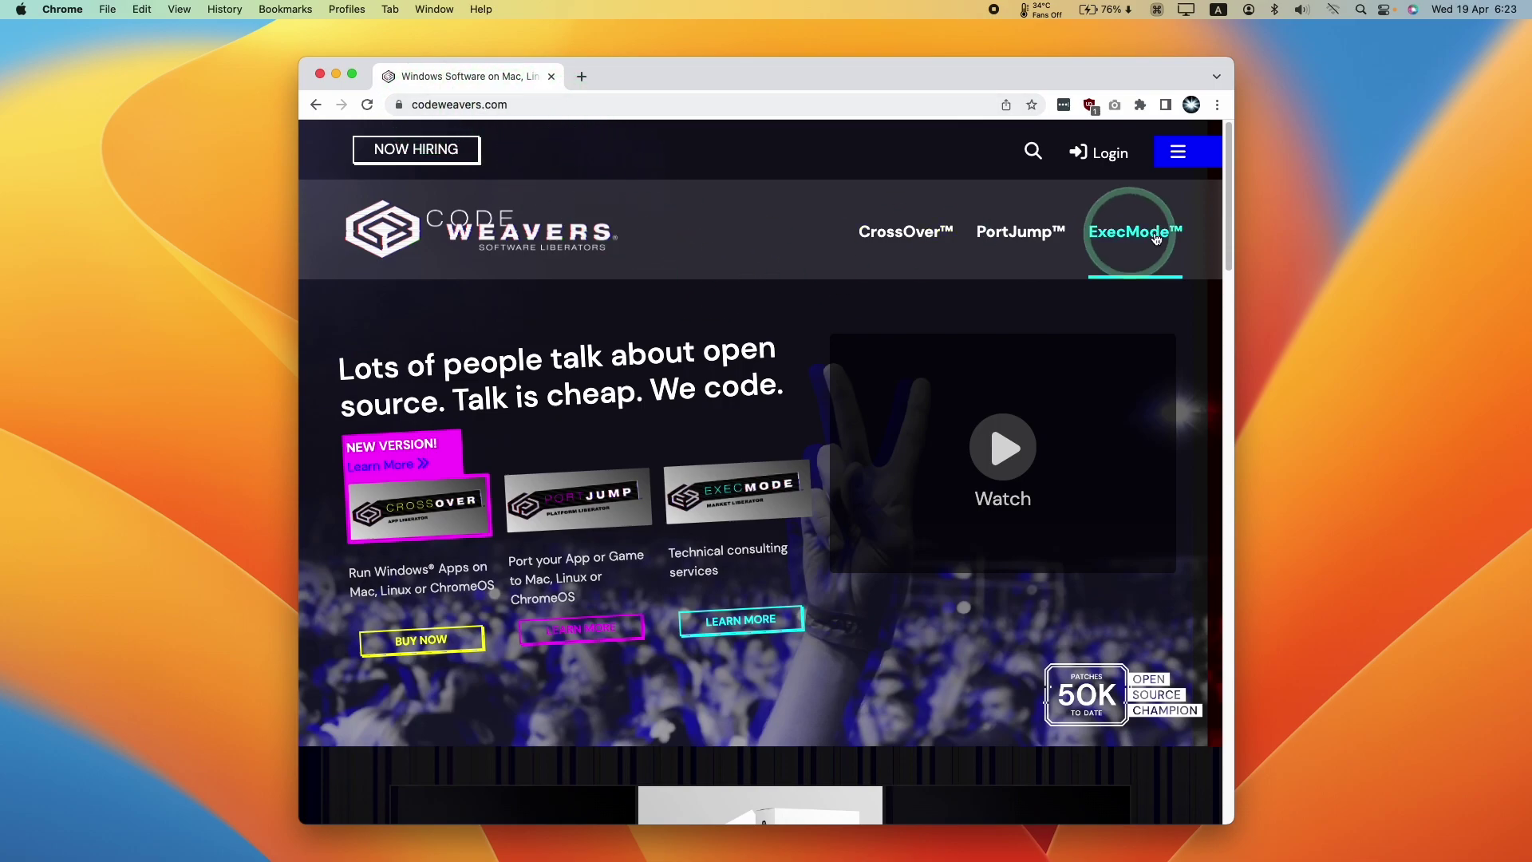
Find the CrossOver offer on the CodeWeavers home page and open its purchase page in the store.
{"action": "left_click_drag", "start_coordinate": [1228, 213], "coordinate": [1231, 308]}
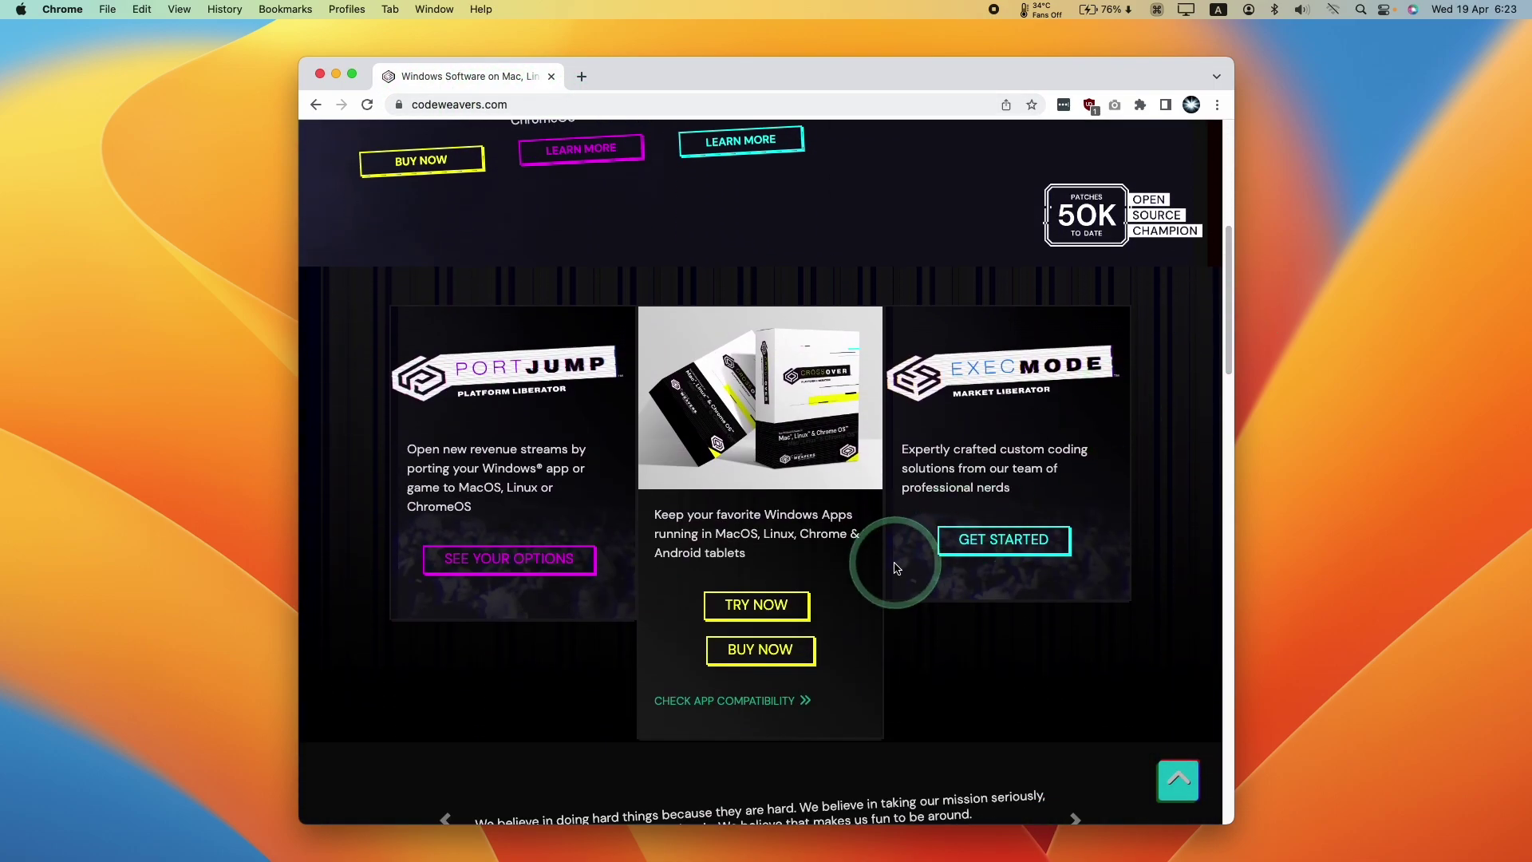
{"action": "left_click_drag", "start_coordinate": [650, 517], "coordinate": [781, 552]}
{"action": "left_click", "coordinate": [783, 558]}
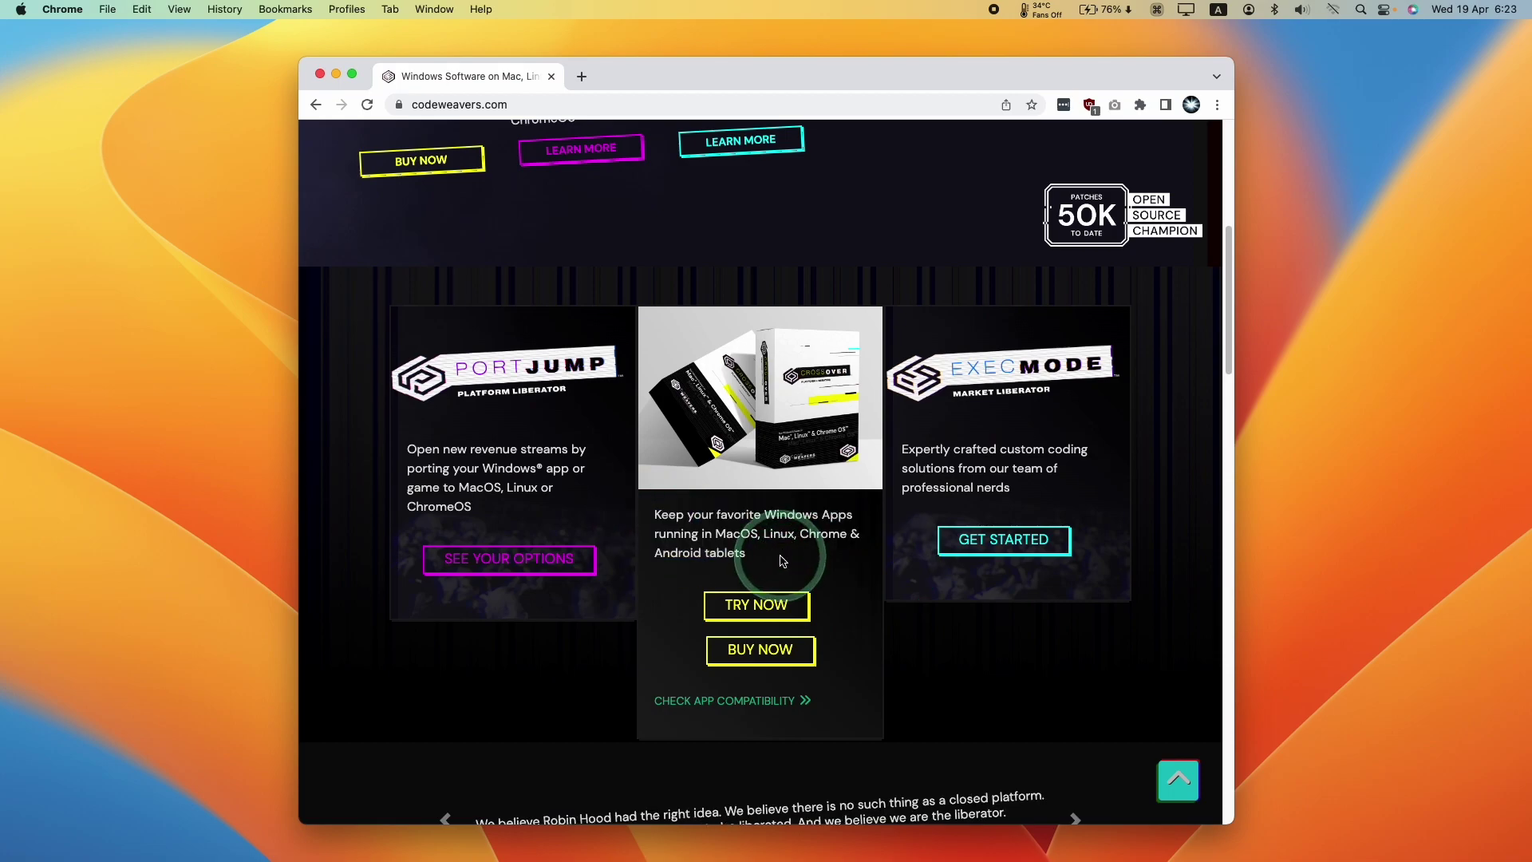
{"action": "left_click", "coordinate": [796, 656]}
Apply the promo code APPLEGAMINGWIKINEW in the store and check the price of CrossOver + with 12 months of support.
{"action": "left_click", "coordinate": [619, 445]}
{"action": "type", "text": "APPLEGAMINGWIKINEW"}
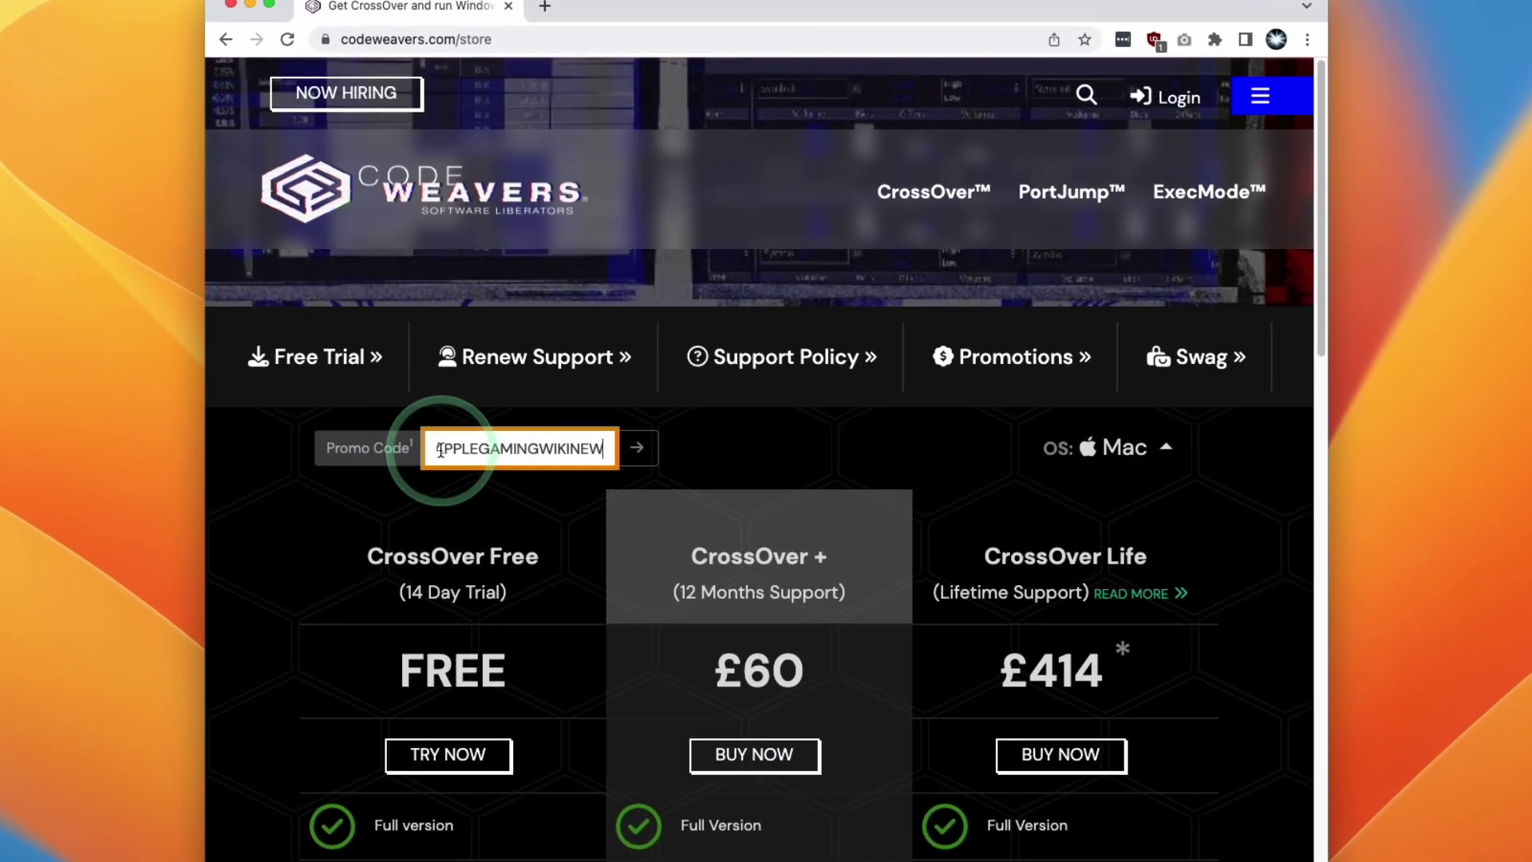
{"action": "left_click_drag", "start_coordinate": [490, 445], "coordinate": [612, 446]}
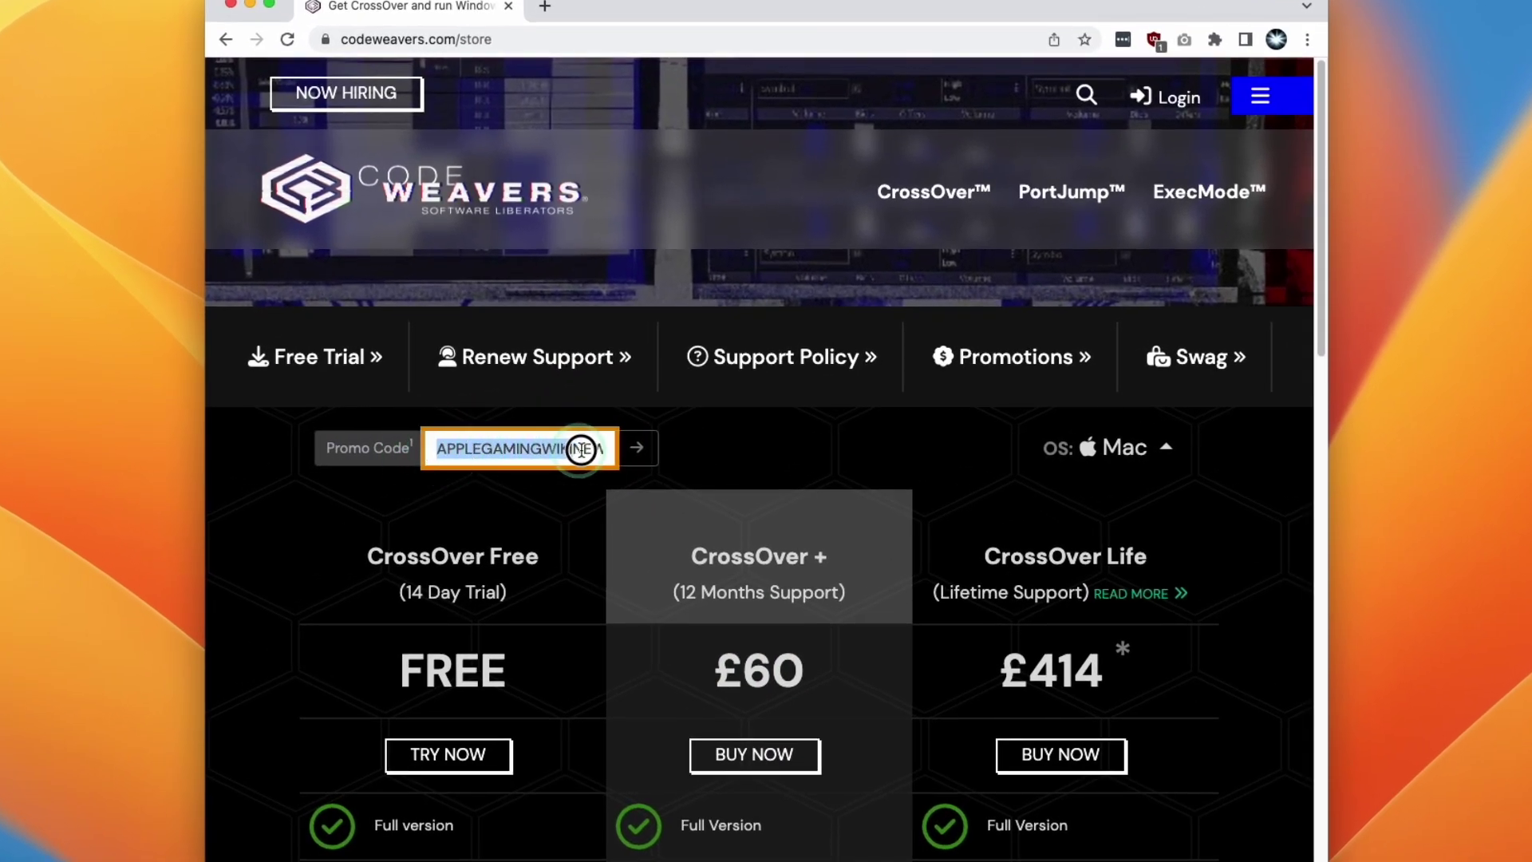
{"action": "left_click", "coordinate": [637, 448]}
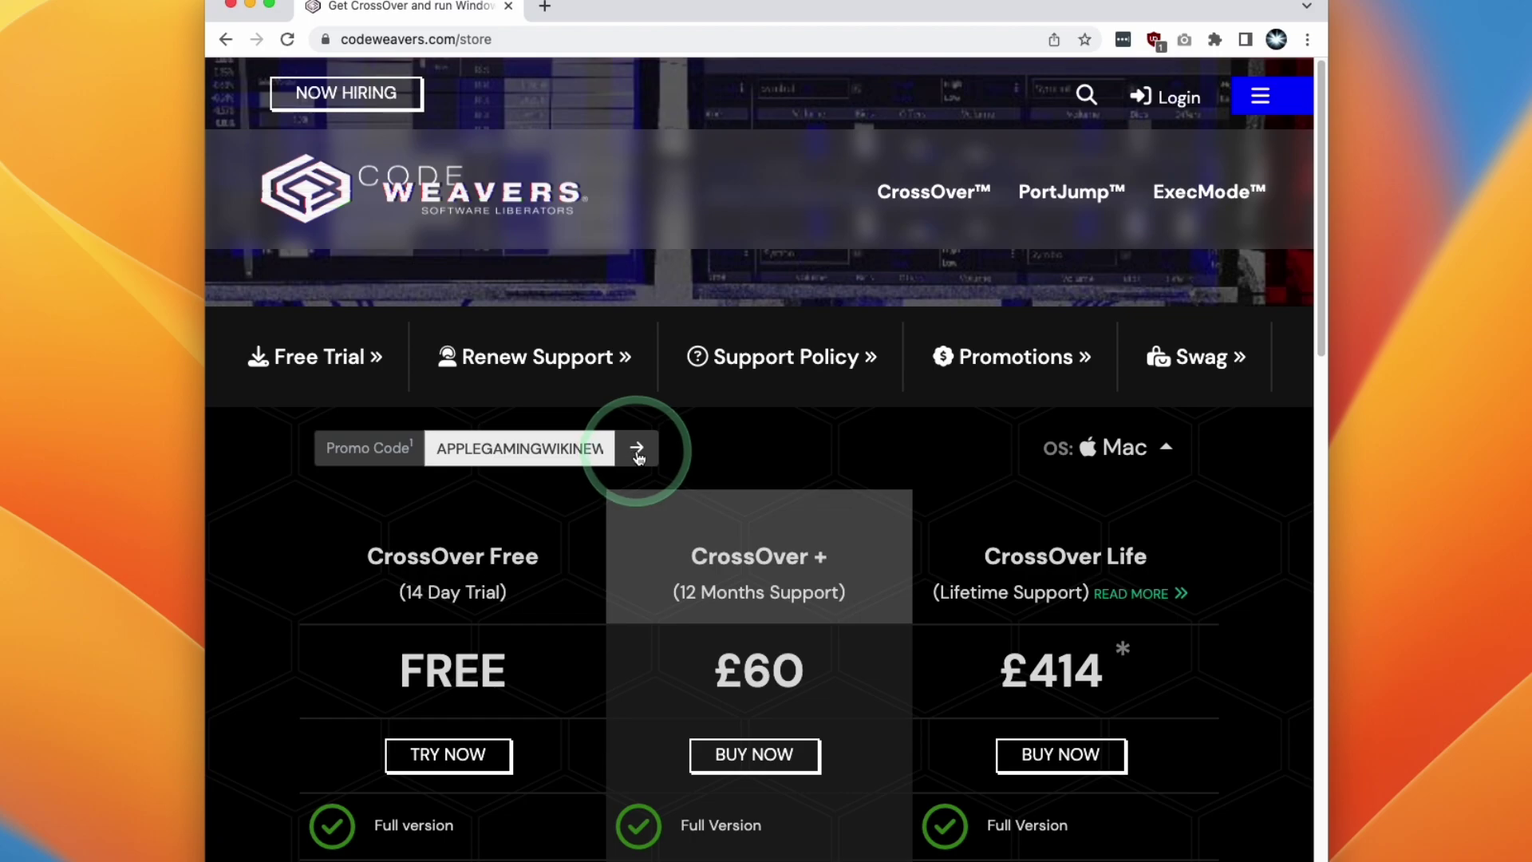
{"action": "left_click_drag", "start_coordinate": [1324, 151], "coordinate": [1327, 271]}
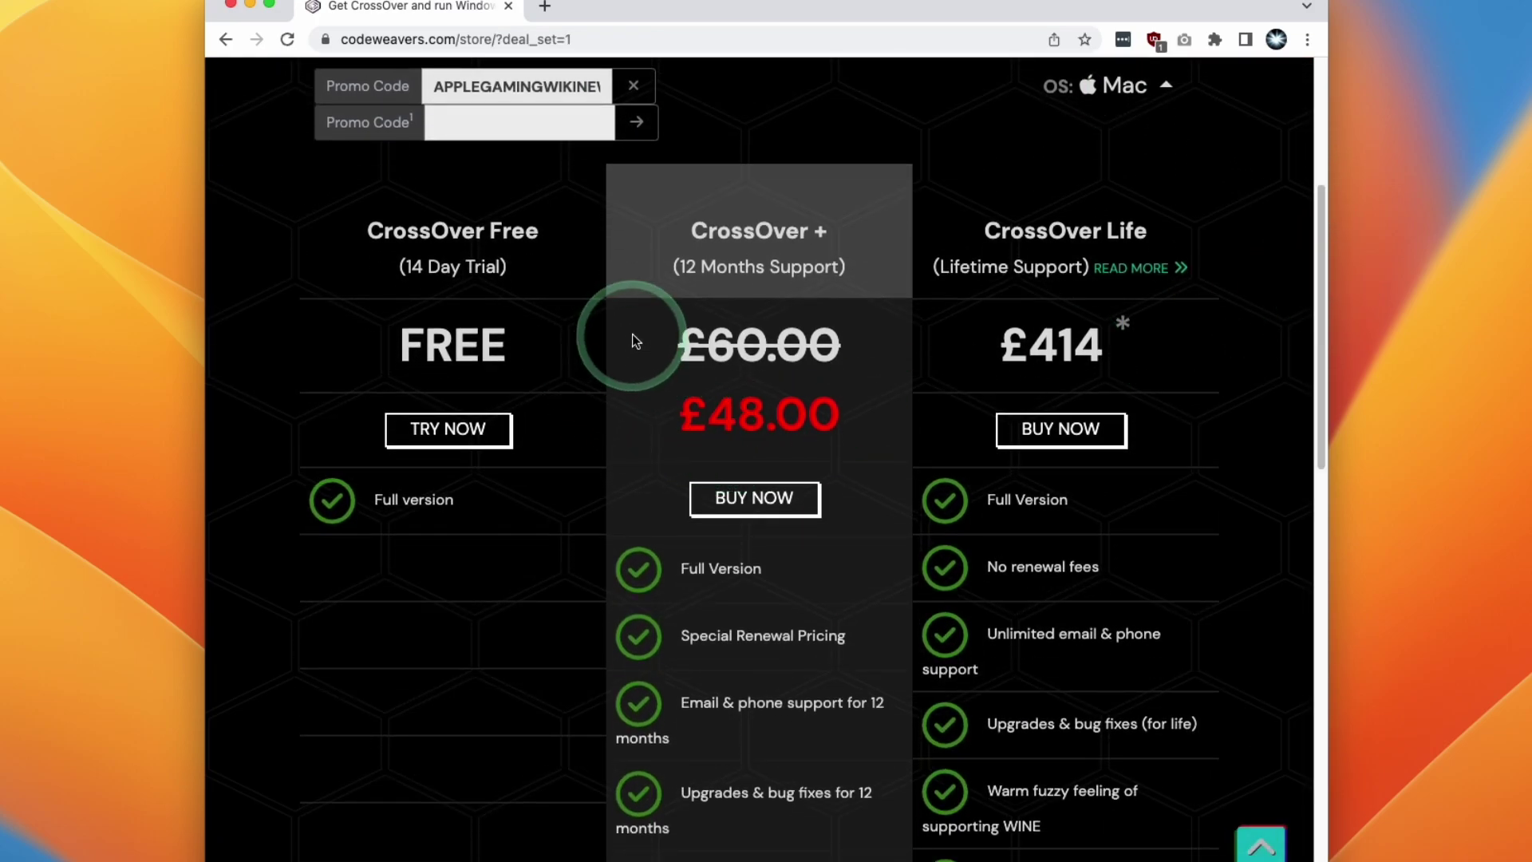
{"action": "left_click_drag", "start_coordinate": [662, 225], "coordinate": [848, 417]}
{"action": "left_click", "coordinate": [849, 399]}
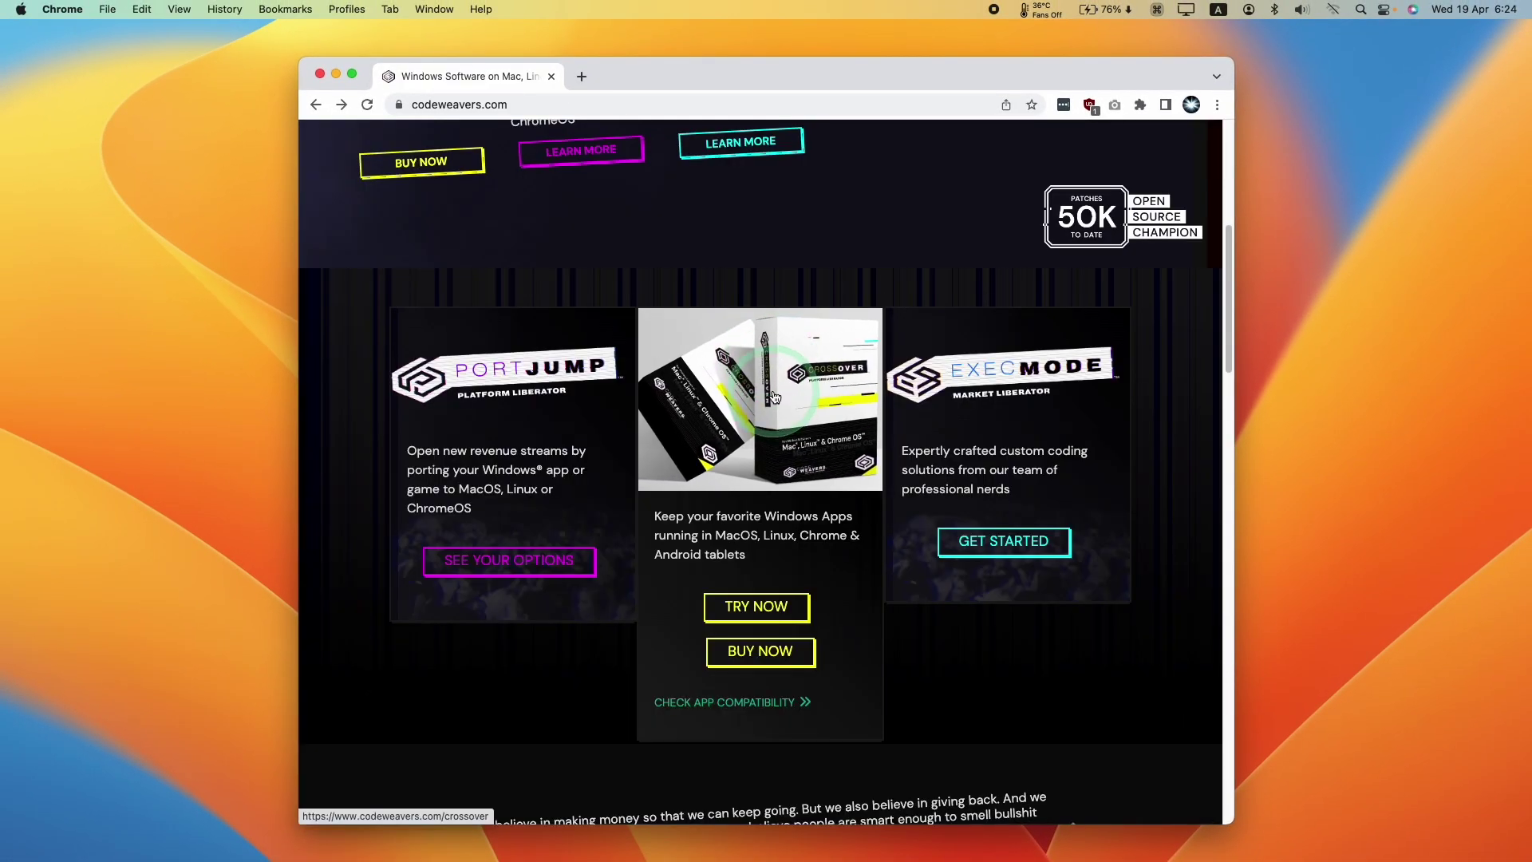
Open the CrossOver free trial page from the home page and download the macOS trial.
{"action": "left_click", "coordinate": [746, 616]}
{"action": "left_click_drag", "start_coordinate": [1223, 132], "coordinate": [1210, 312]}
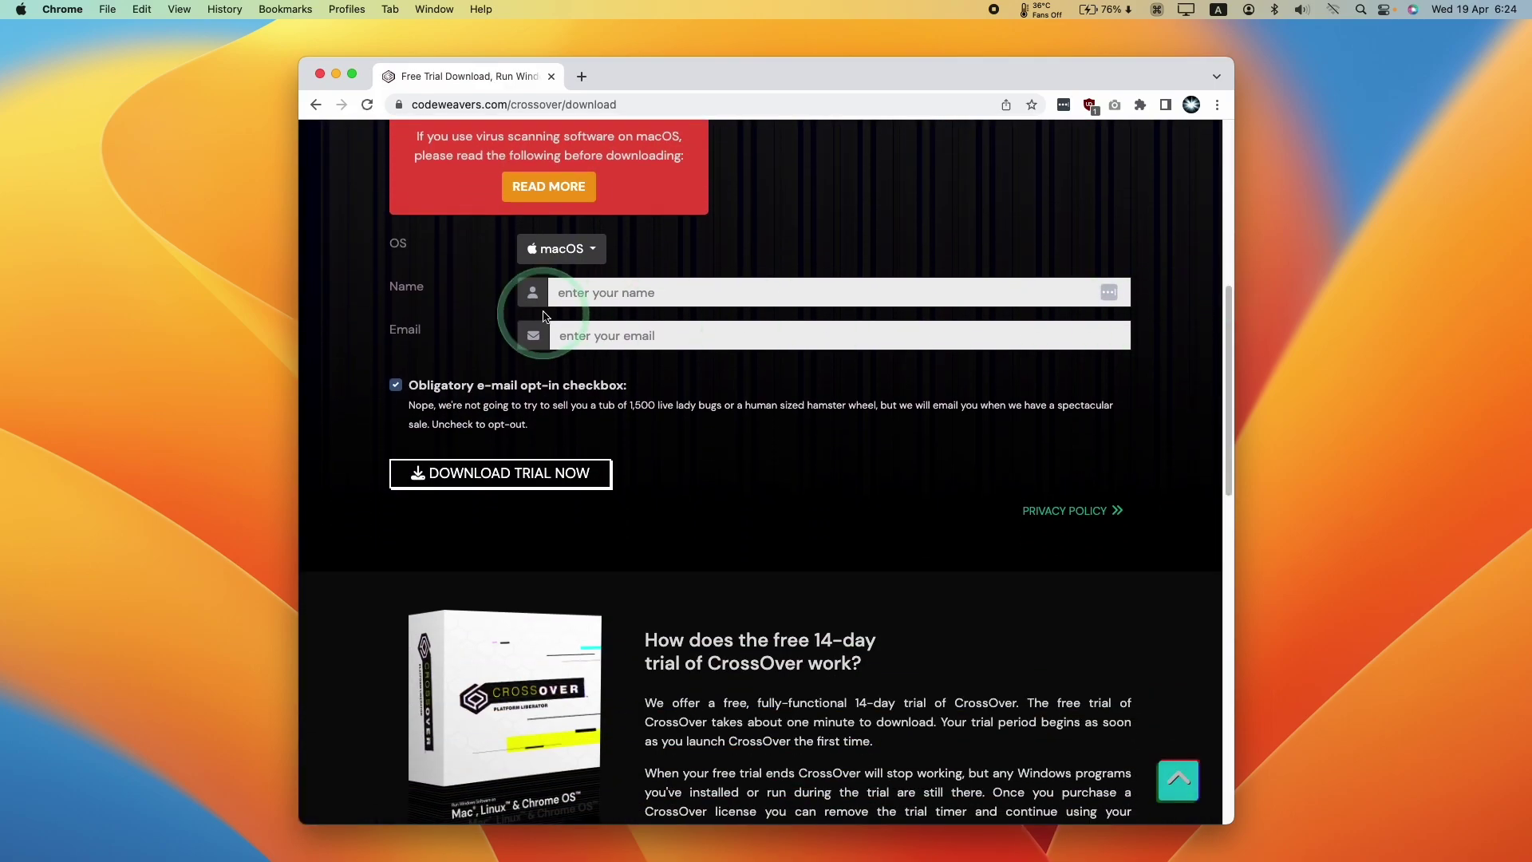
{"action": "left_click", "coordinate": [599, 335]}
{"action": "left_click", "coordinate": [505, 481]}
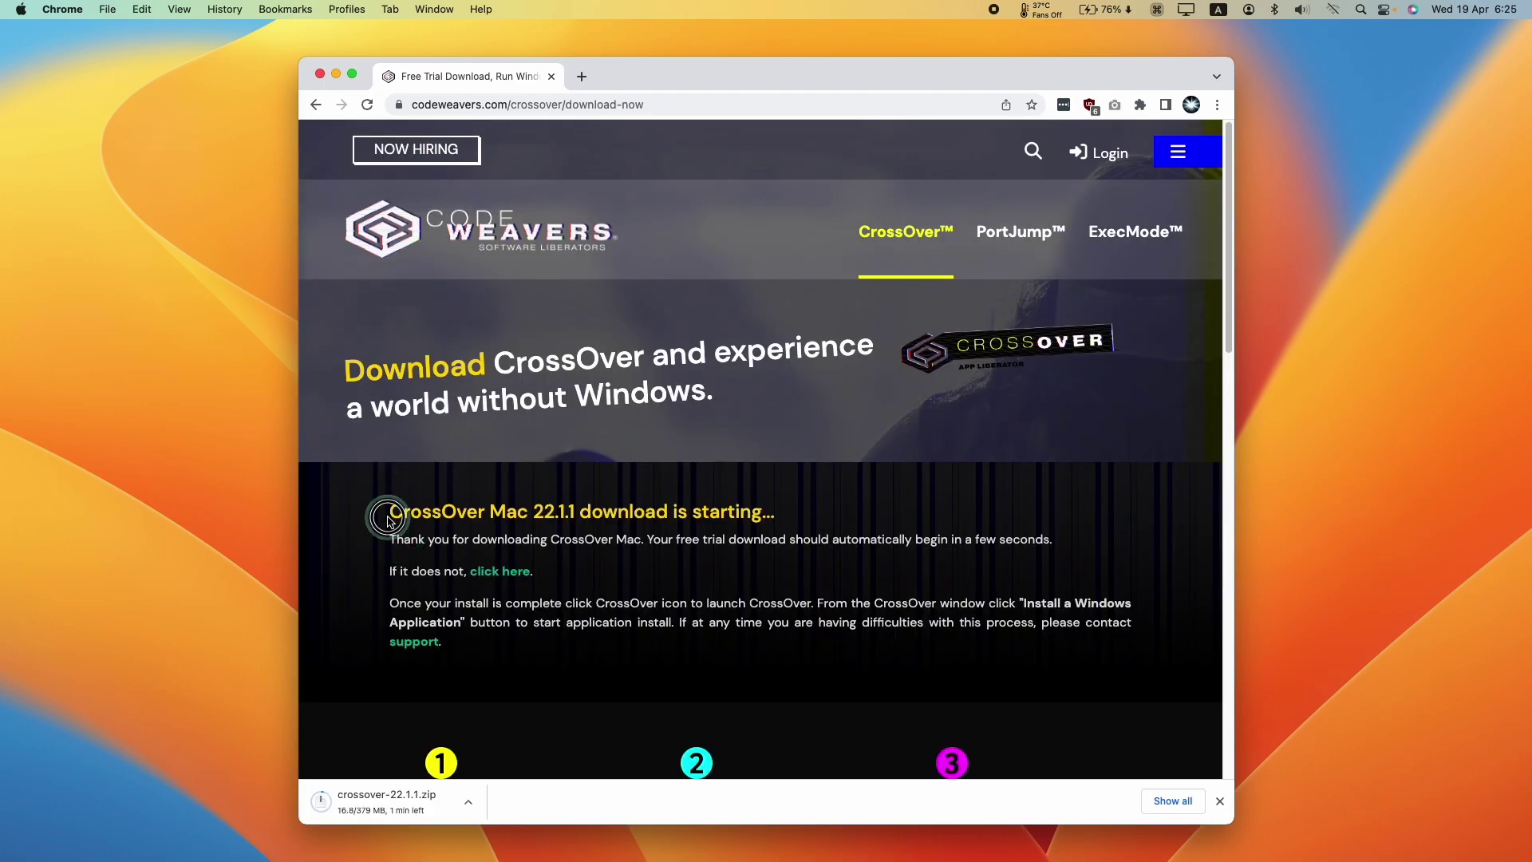
{"action": "left_click_drag", "start_coordinate": [387, 519], "coordinate": [575, 514]}
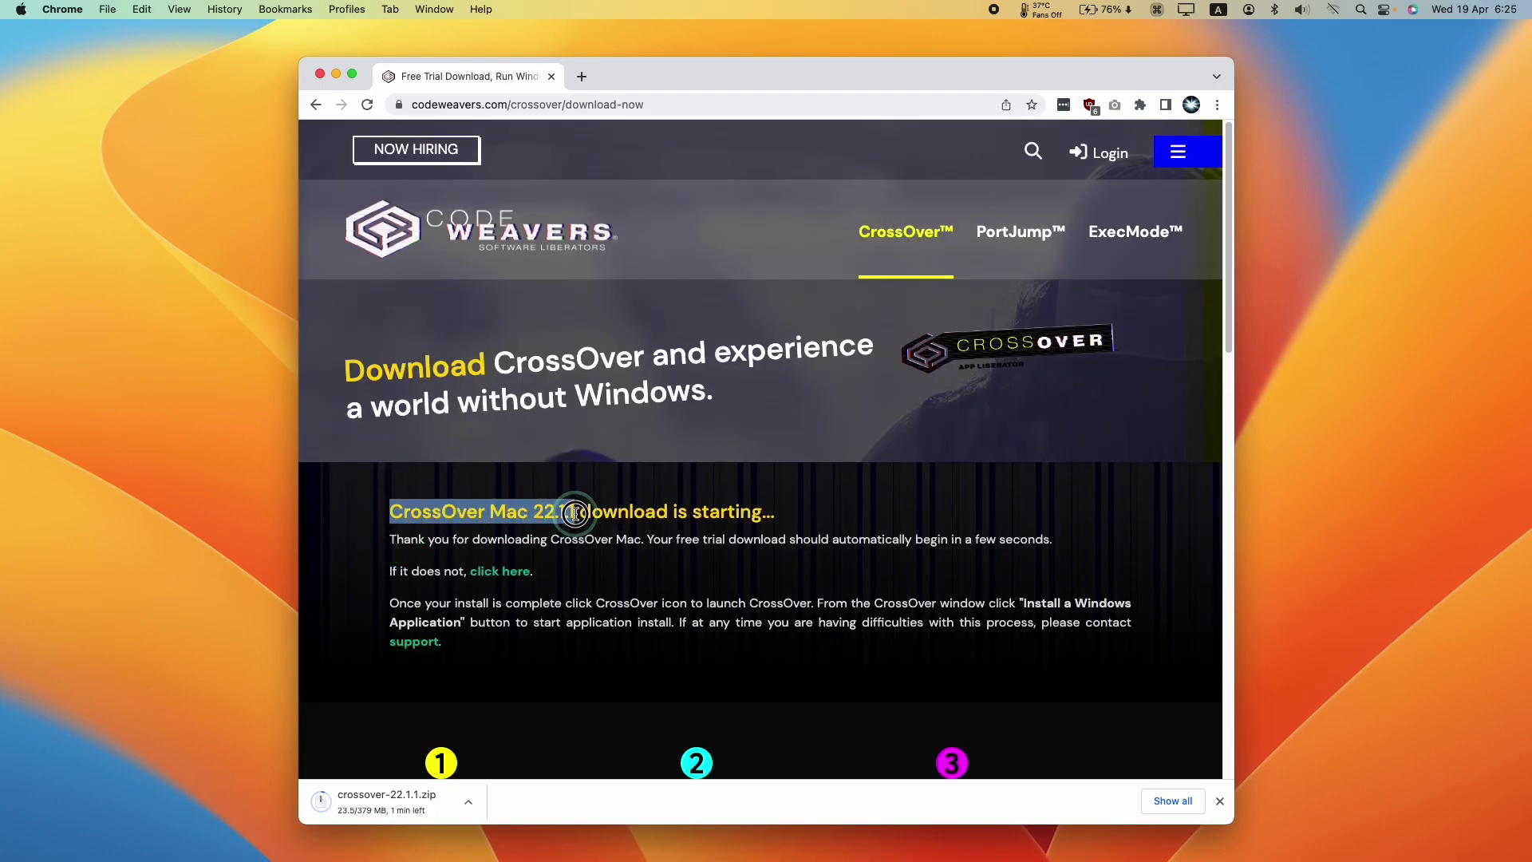
{"action": "left_click", "coordinate": [576, 514]}
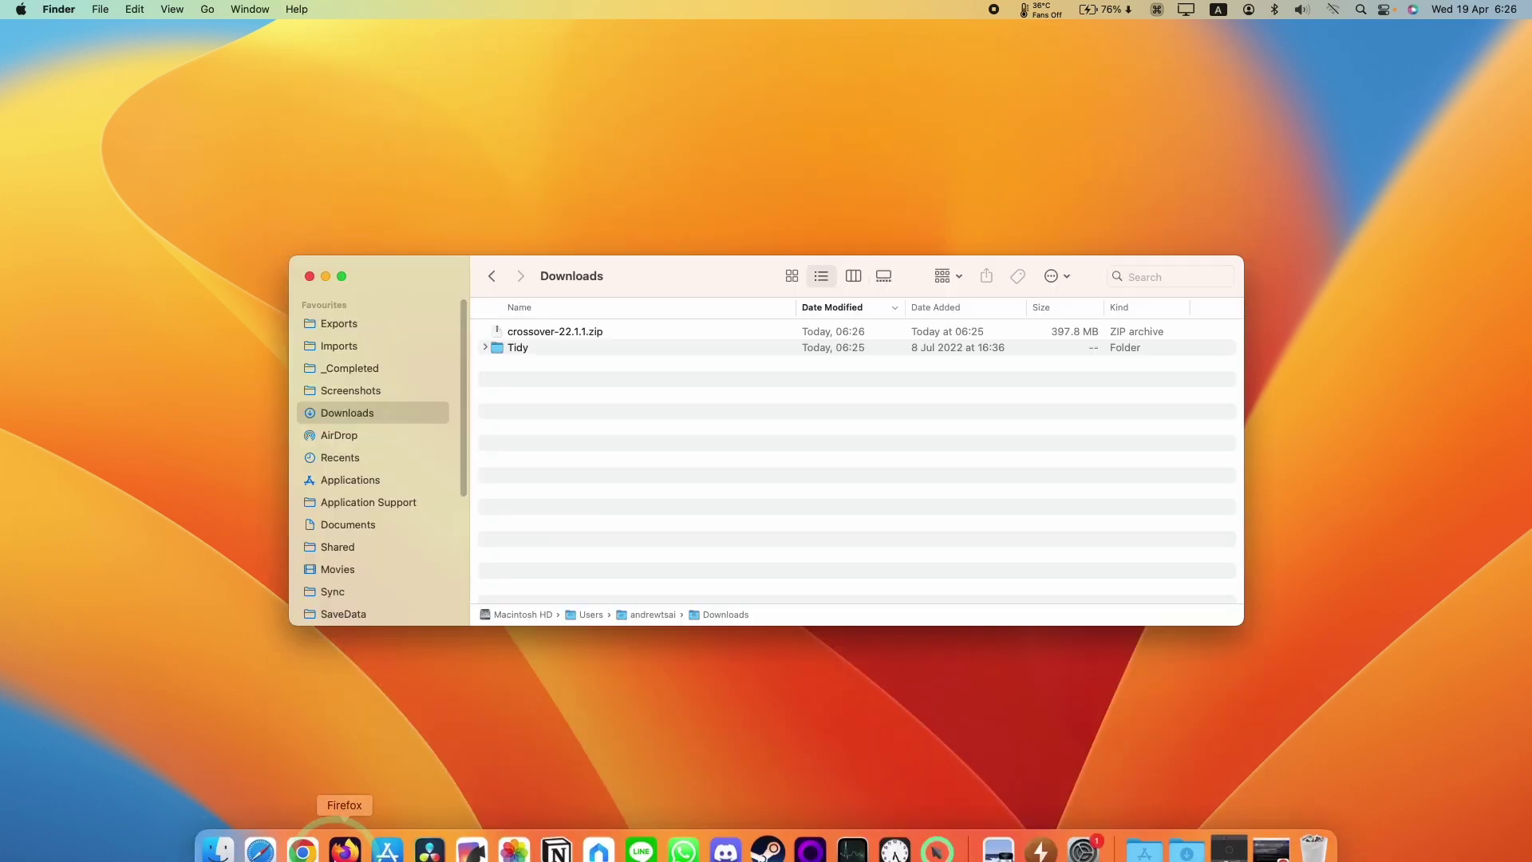
Switch to Finder, extract crossover-22.1.1.zip in Downloads and move the CrossOver app into the Applications folder.
{"action": "left_click", "coordinate": [210, 837]}
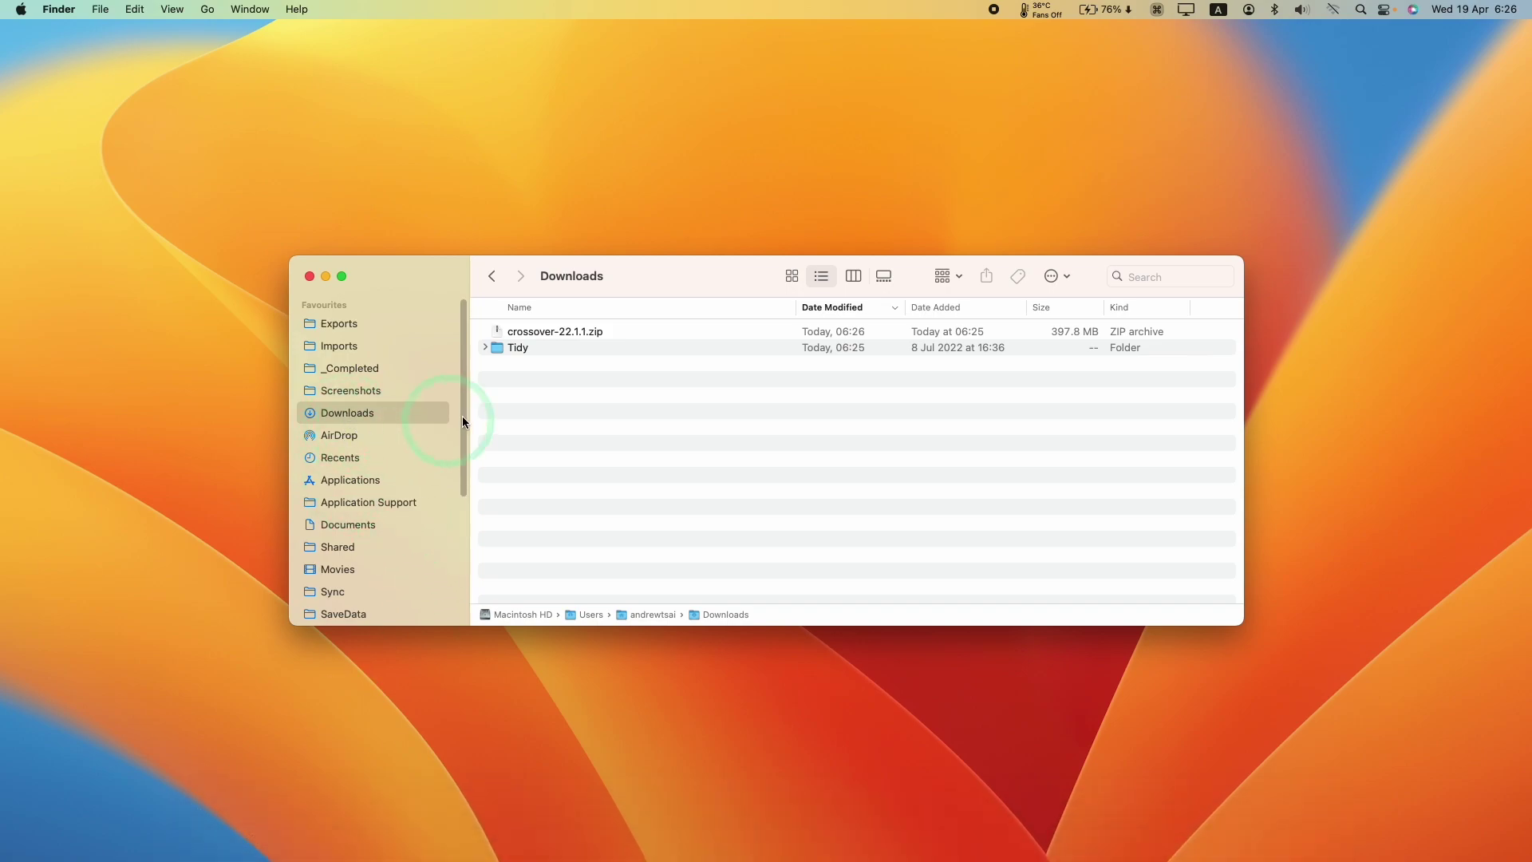
{"action": "left_click", "coordinate": [544, 333]}
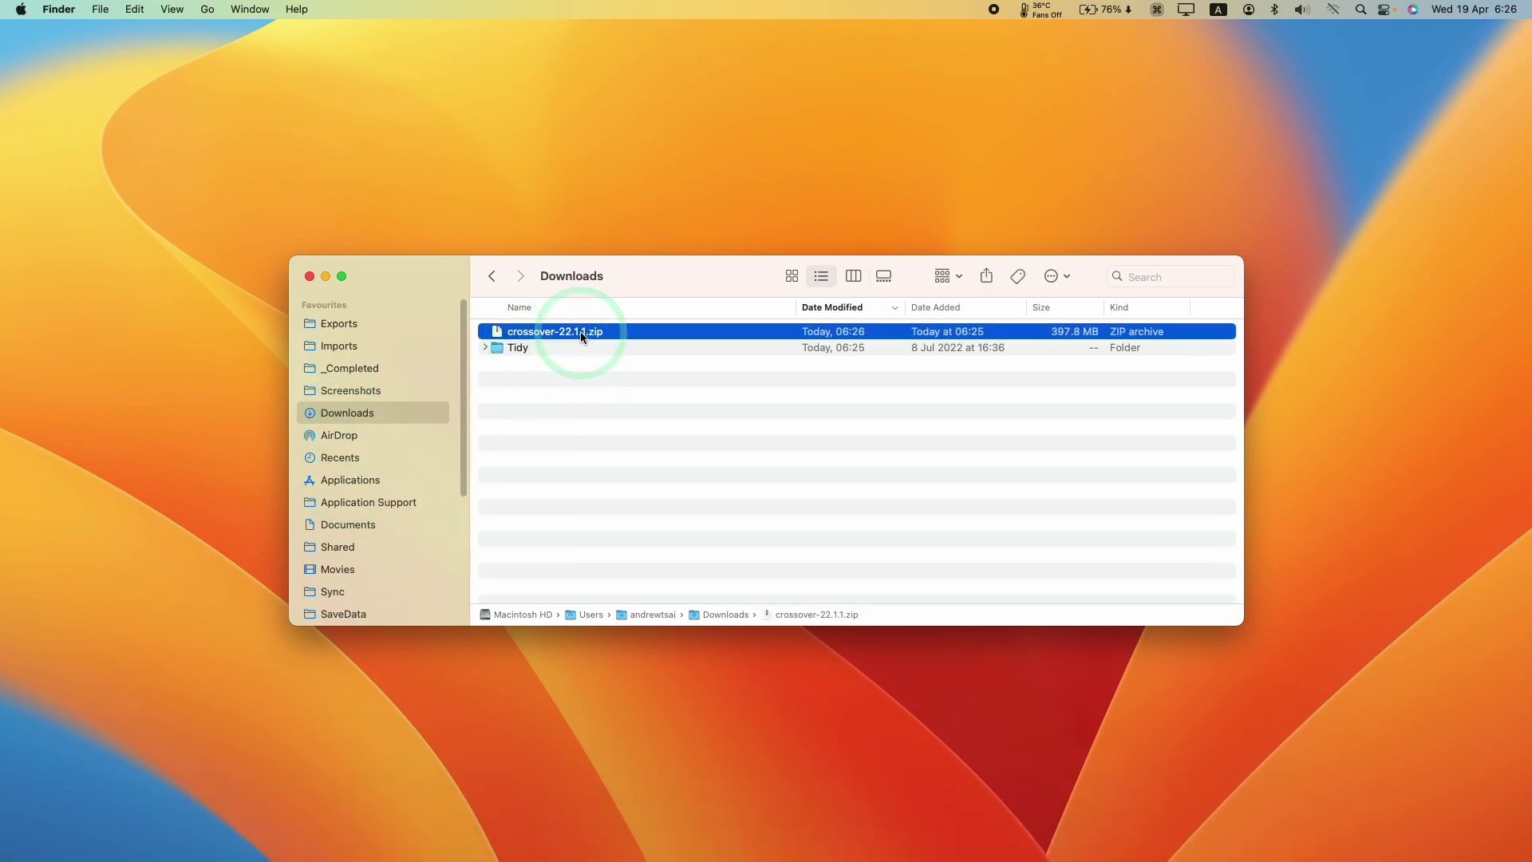
{"action": "double_click", "coordinate": [531, 333]}
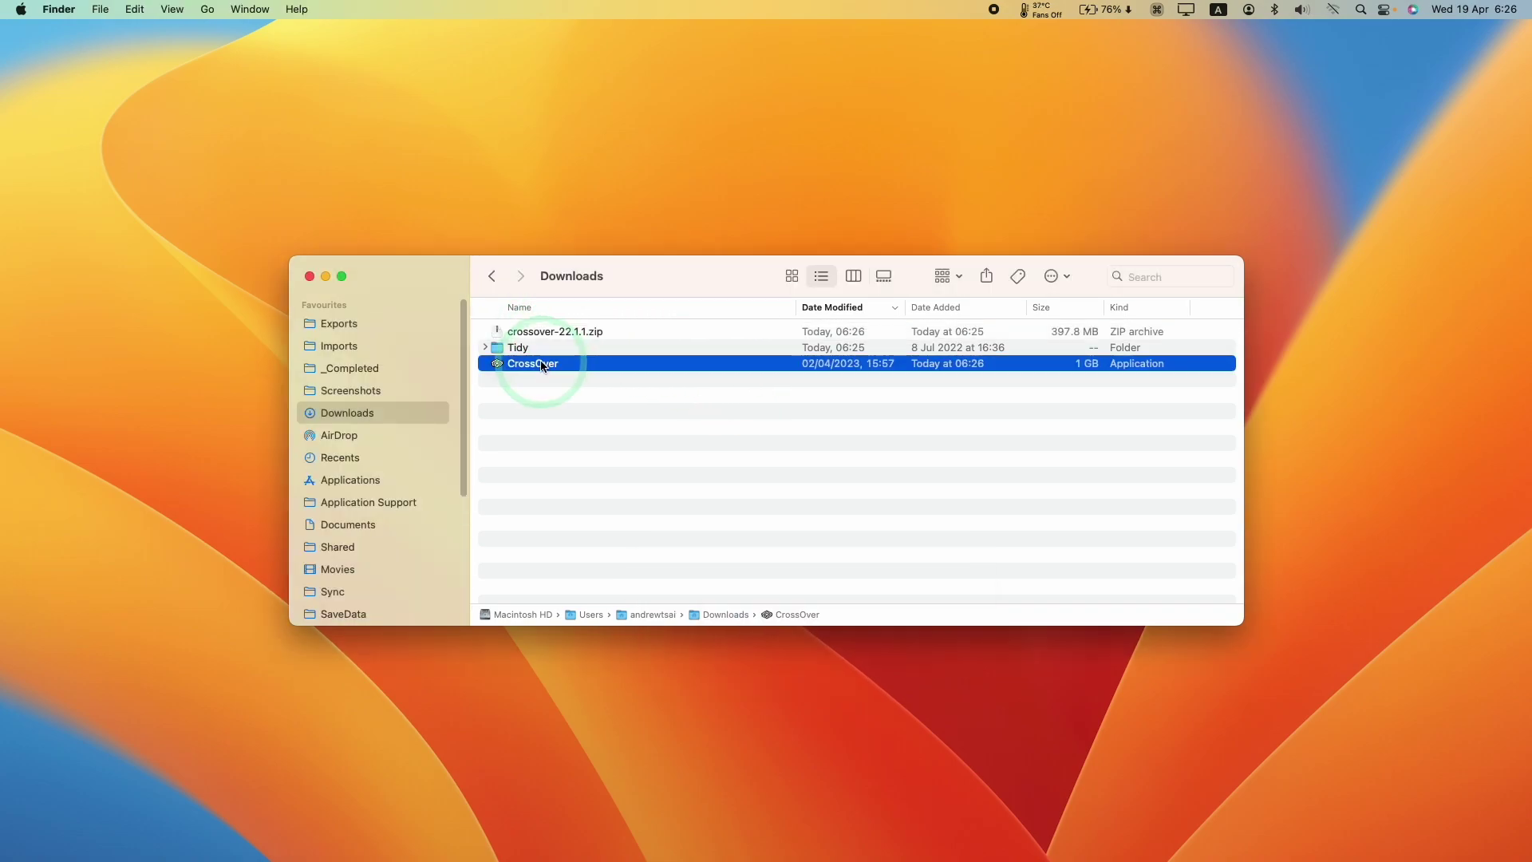
{"action": "left_click_drag", "start_coordinate": [531, 362], "coordinate": [414, 478]}
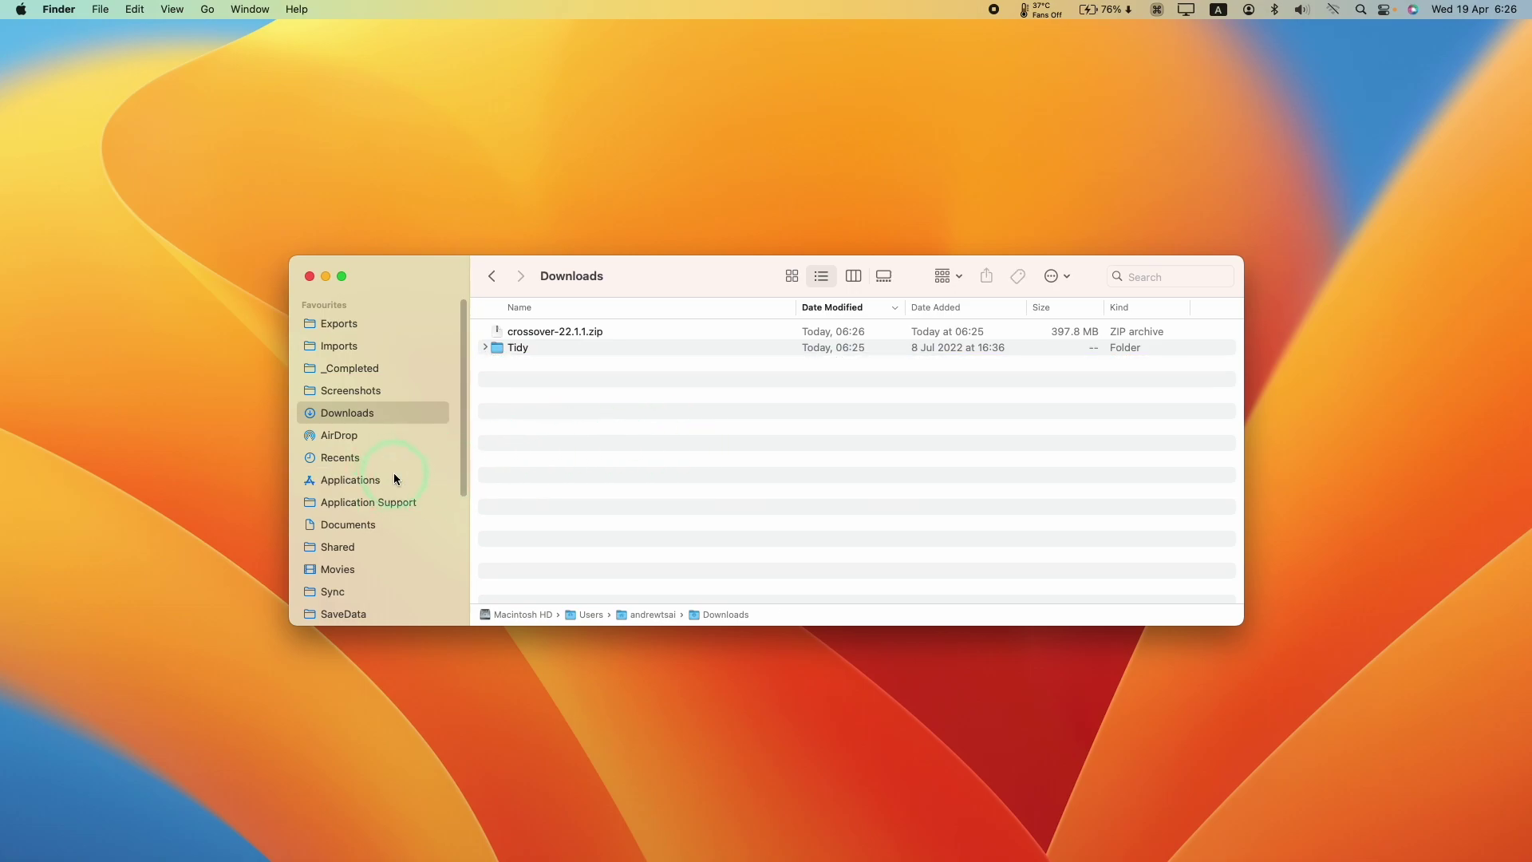
Launch CrossOver from the Applications folder, allow the downloaded app to open and start the trial version.
{"action": "left_click", "coordinate": [394, 472]}
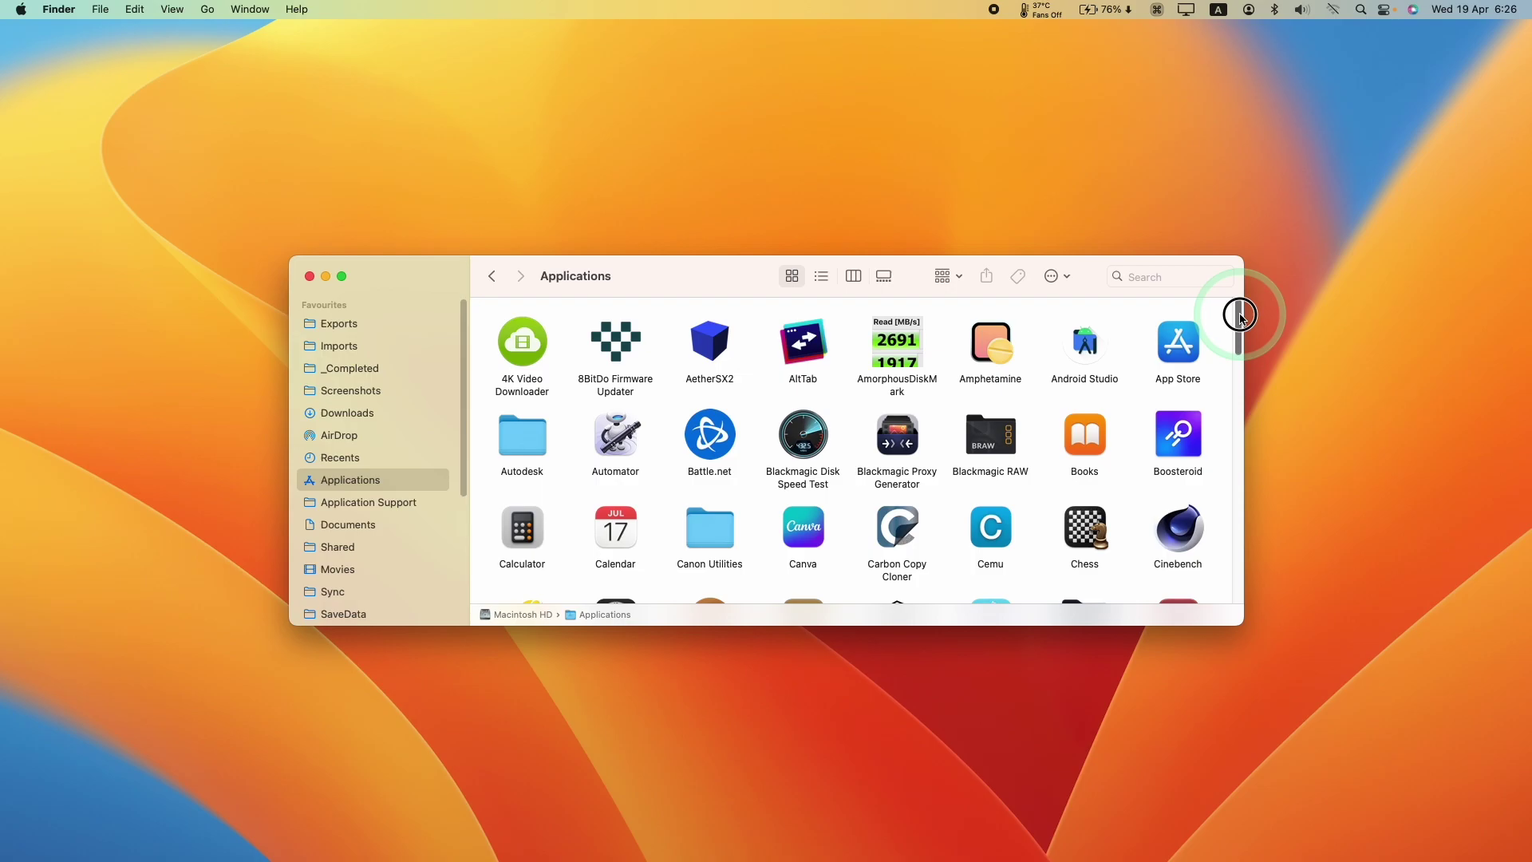
{"action": "left_click_drag", "start_coordinate": [1239, 319], "coordinate": [1241, 343]}
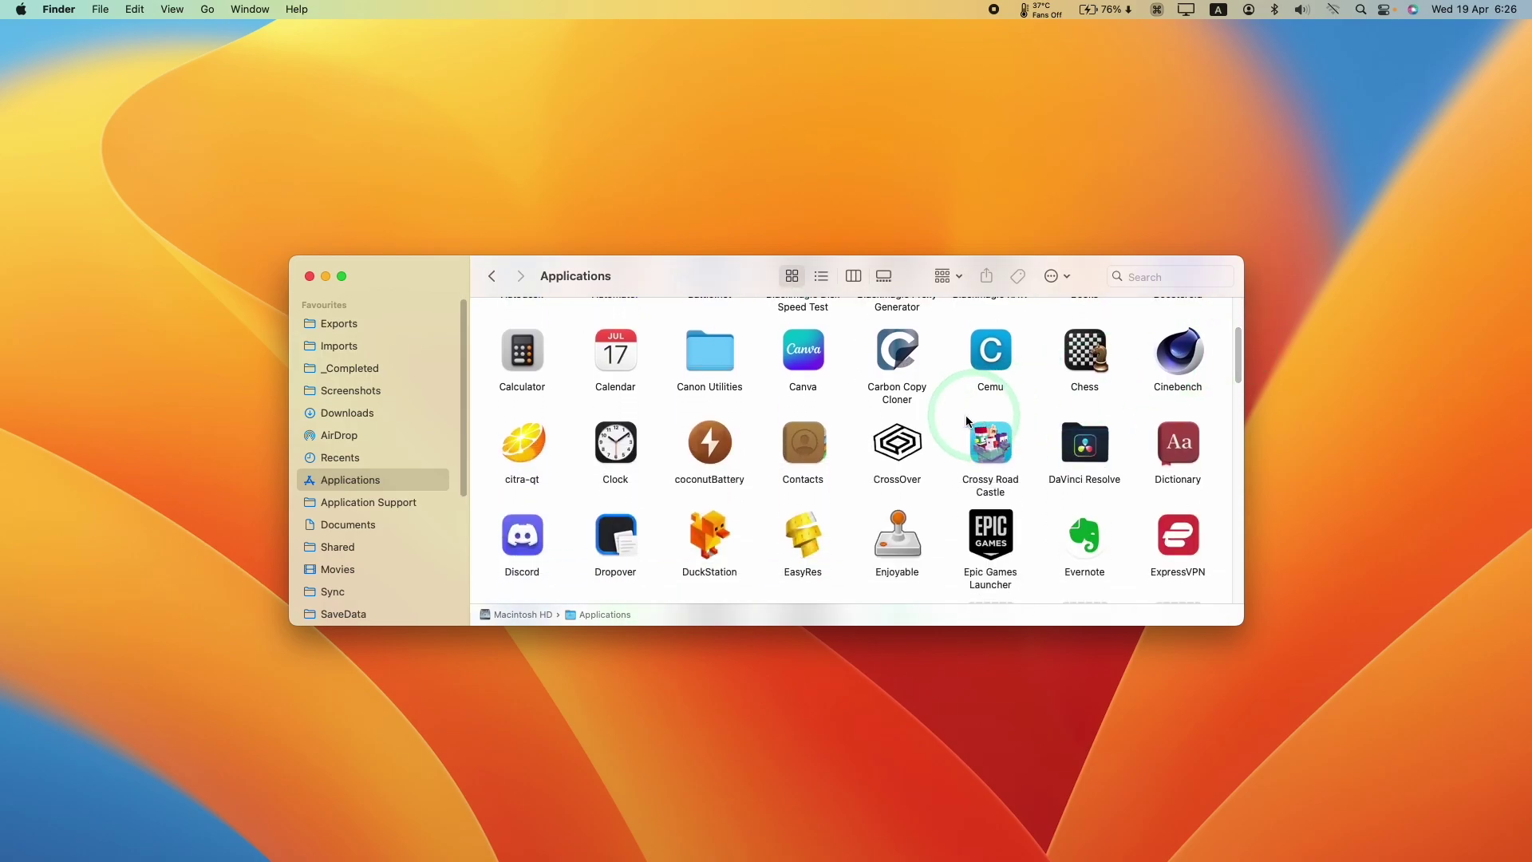
{"action": "left_click", "coordinate": [897, 441]}
{"action": "double_click", "coordinate": [897, 444]}
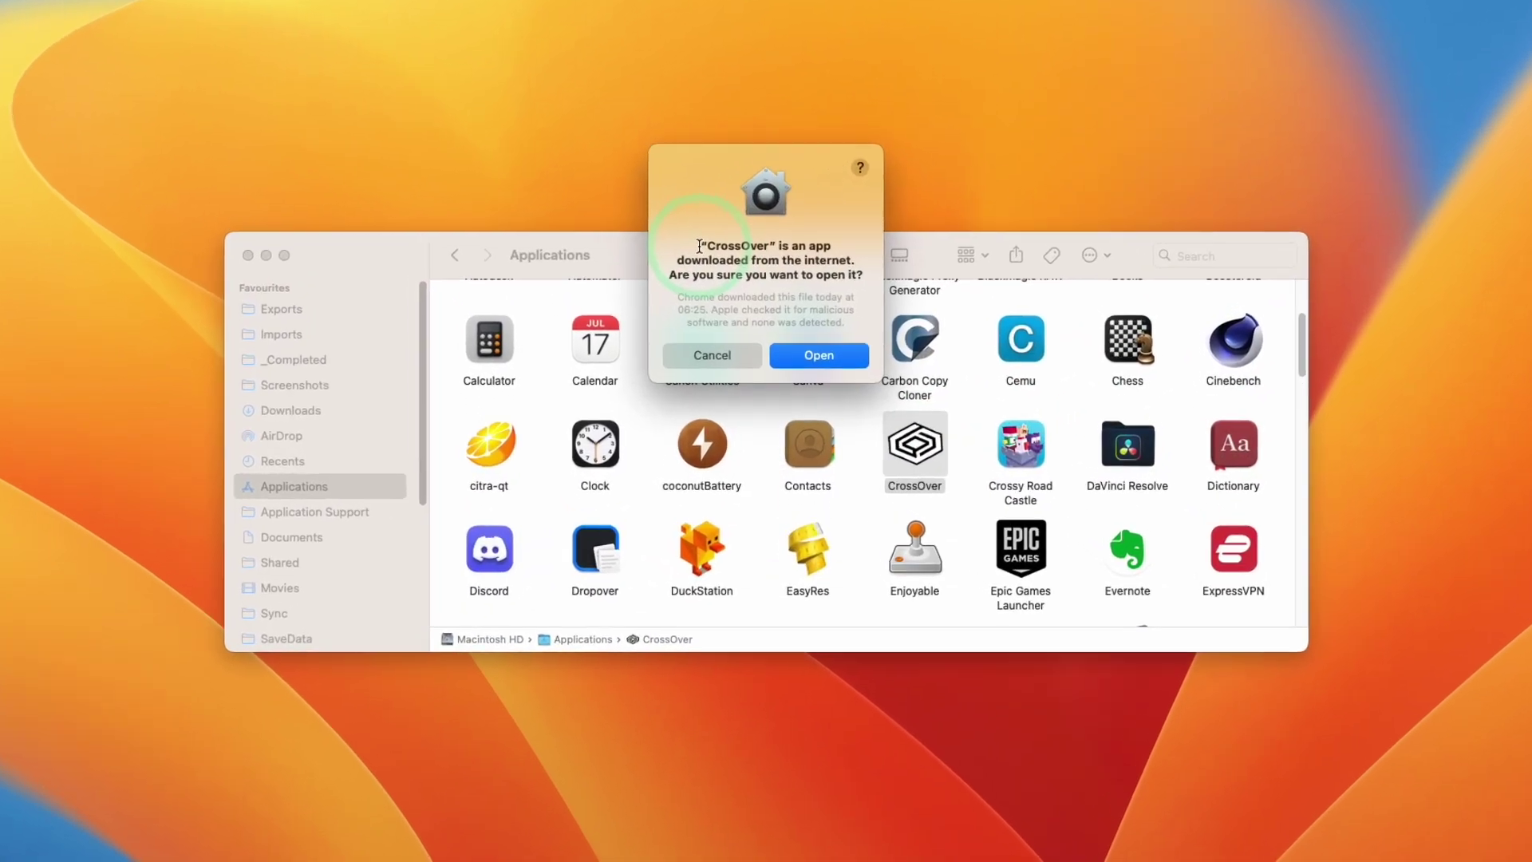
{"action": "mouse_move", "coordinate": [707, 268]}
{"action": "left_mouse_down"}
{"action": "mouse_move", "coordinate": [849, 297]}
{"action": "mouse_move", "coordinate": [867, 268]}
{"action": "mouse_move", "coordinate": [714, 254]}
{"action": "left_mouse_up"}
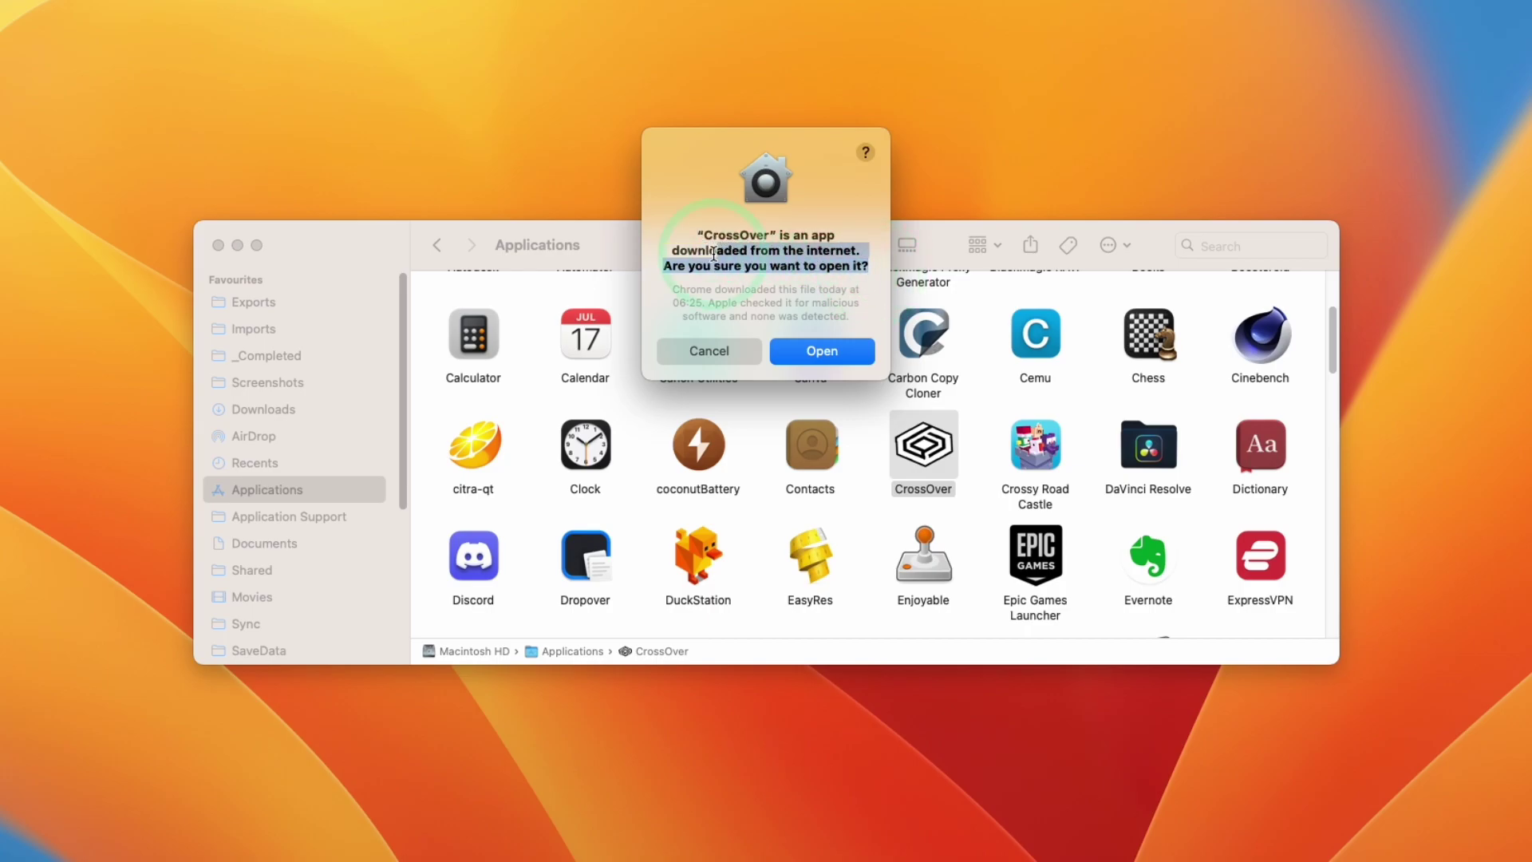
{"action": "left_click", "coordinate": [836, 353]}
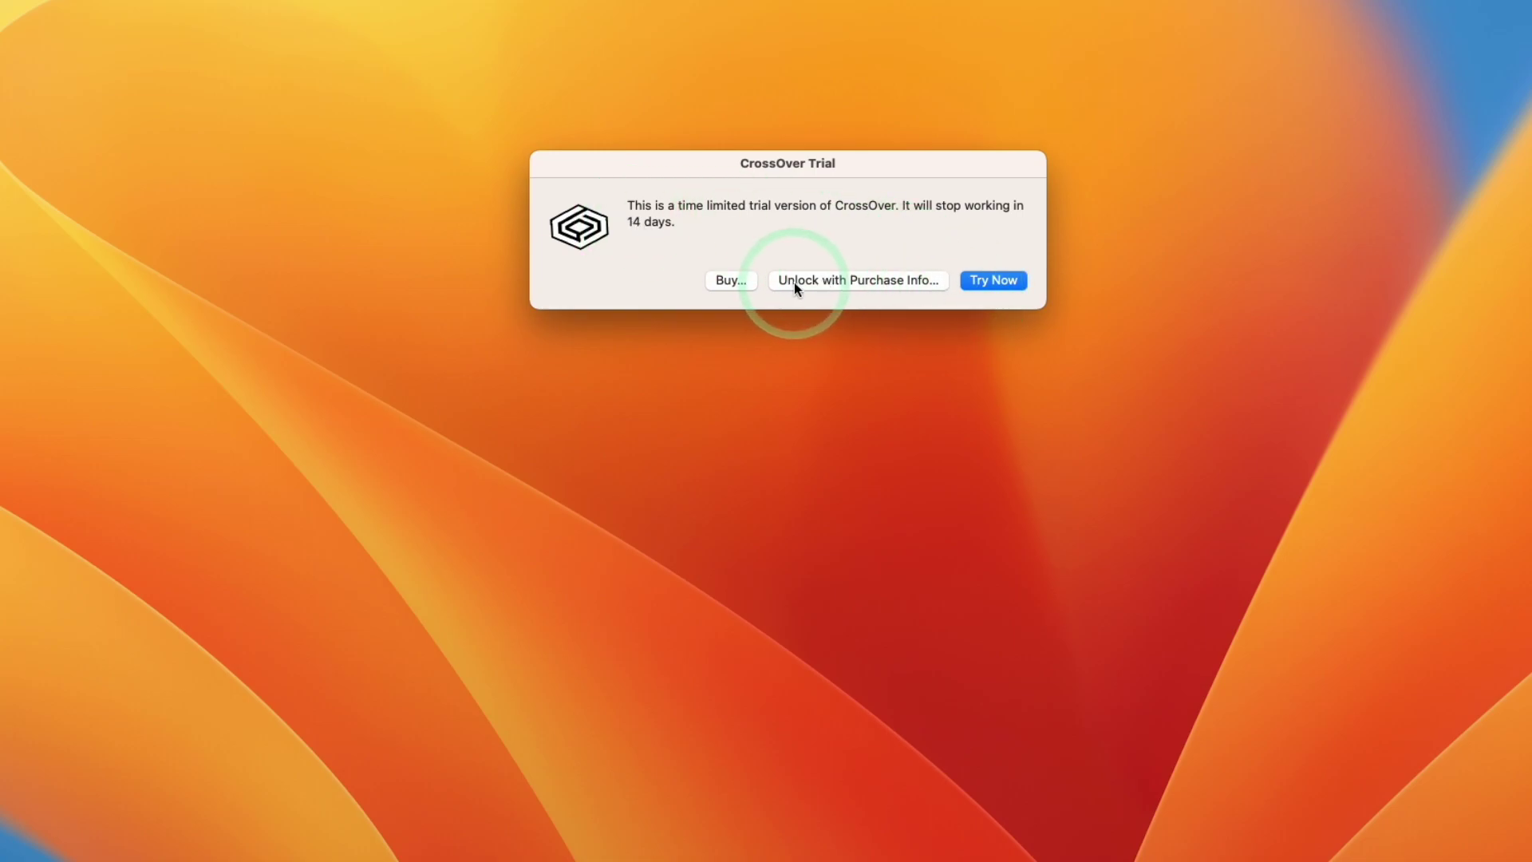
{"action": "left_click", "coordinate": [991, 281]}
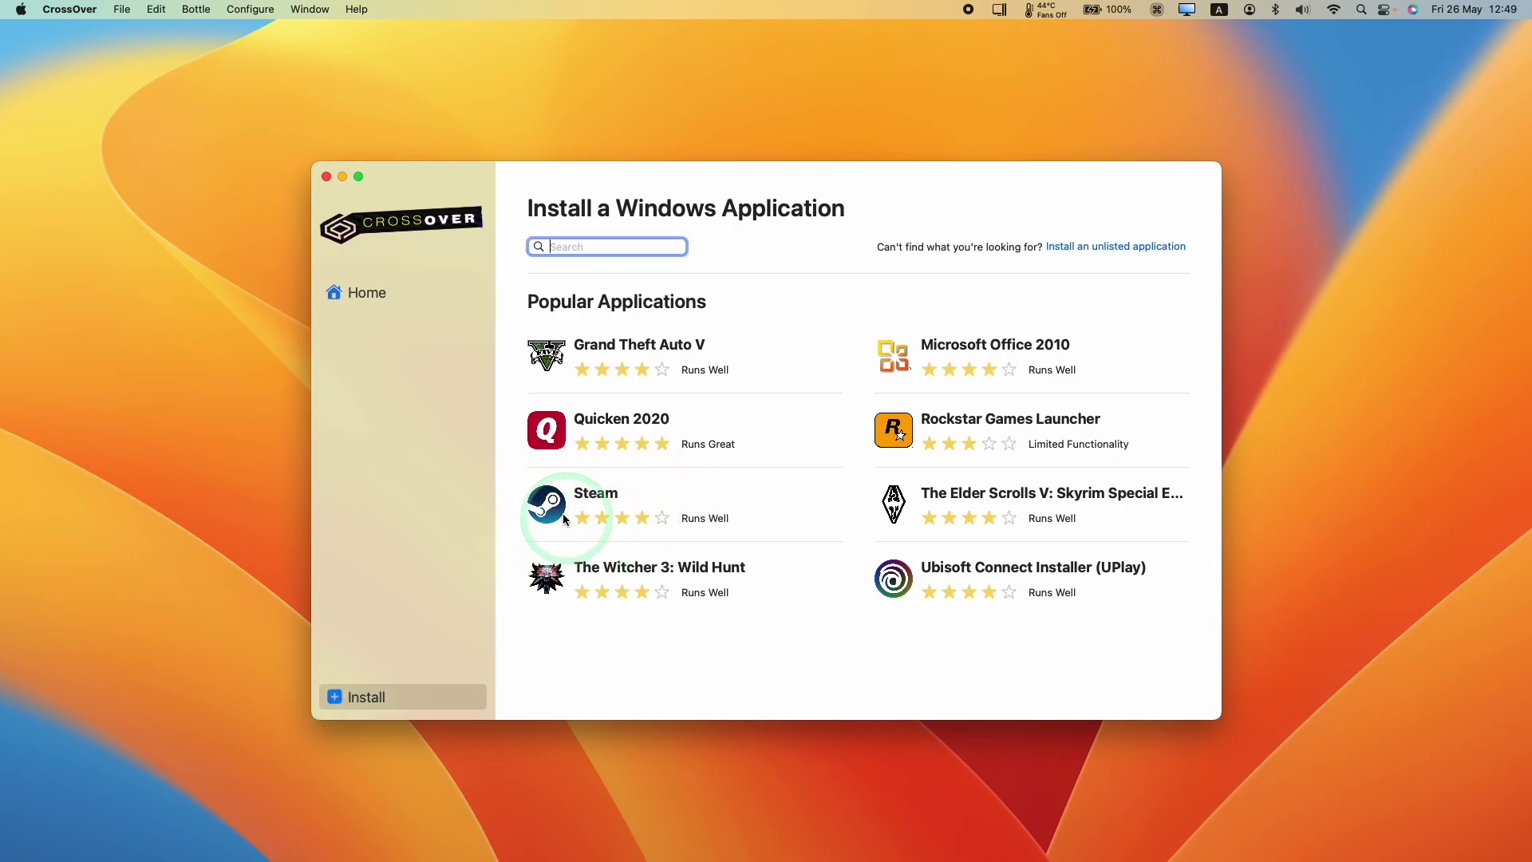
Search for "steam" in CrossOver, start installing Steam and accept the Arial Font Family licence agreement.
{"action": "type", "text": "steam"}
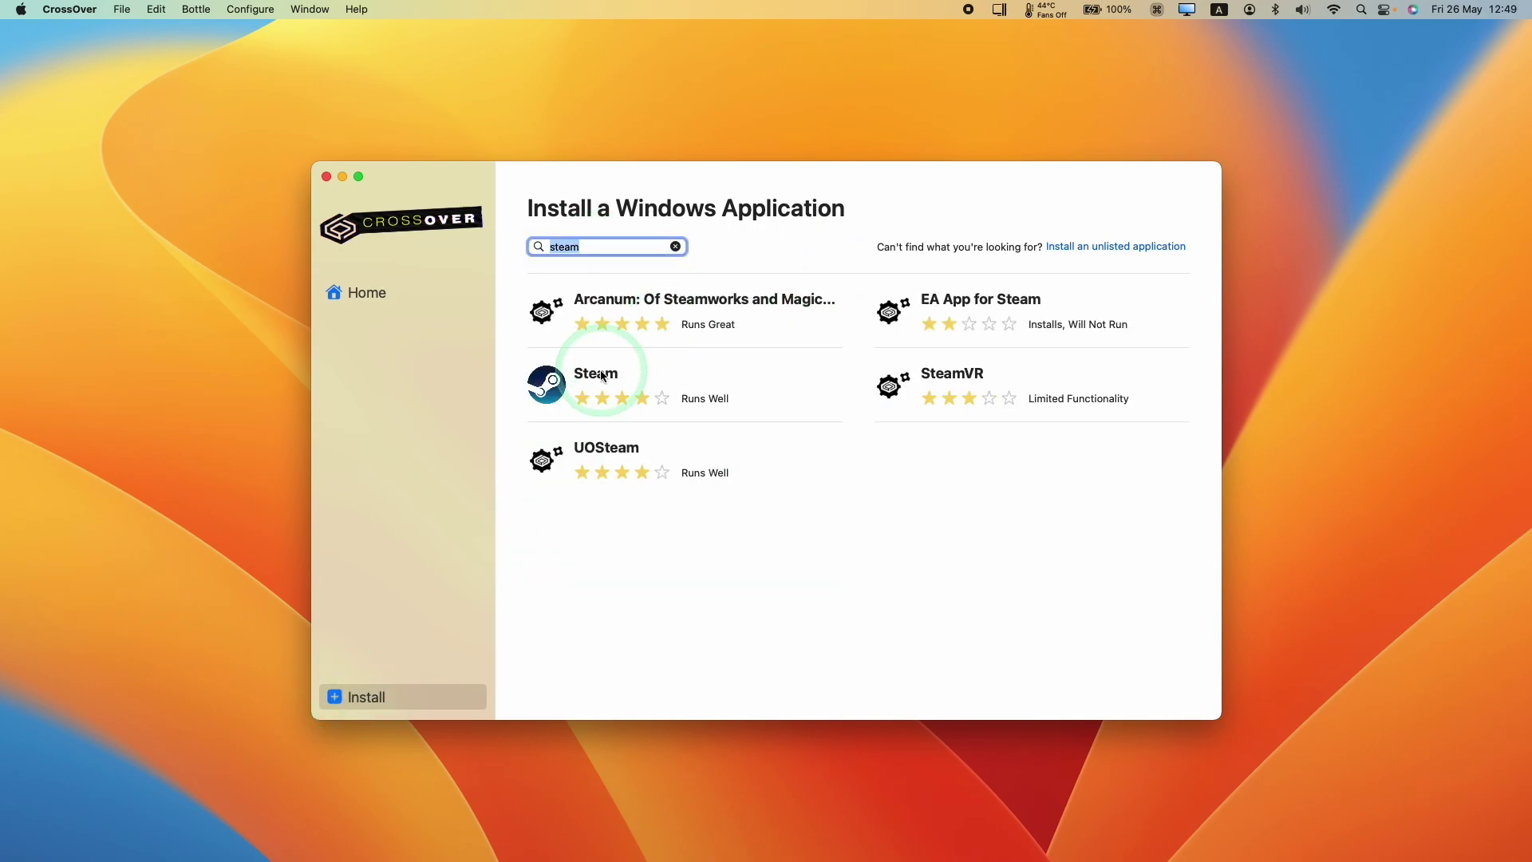
{"action": "left_click", "coordinate": [547, 386]}
{"action": "left_click", "coordinate": [1118, 253]}
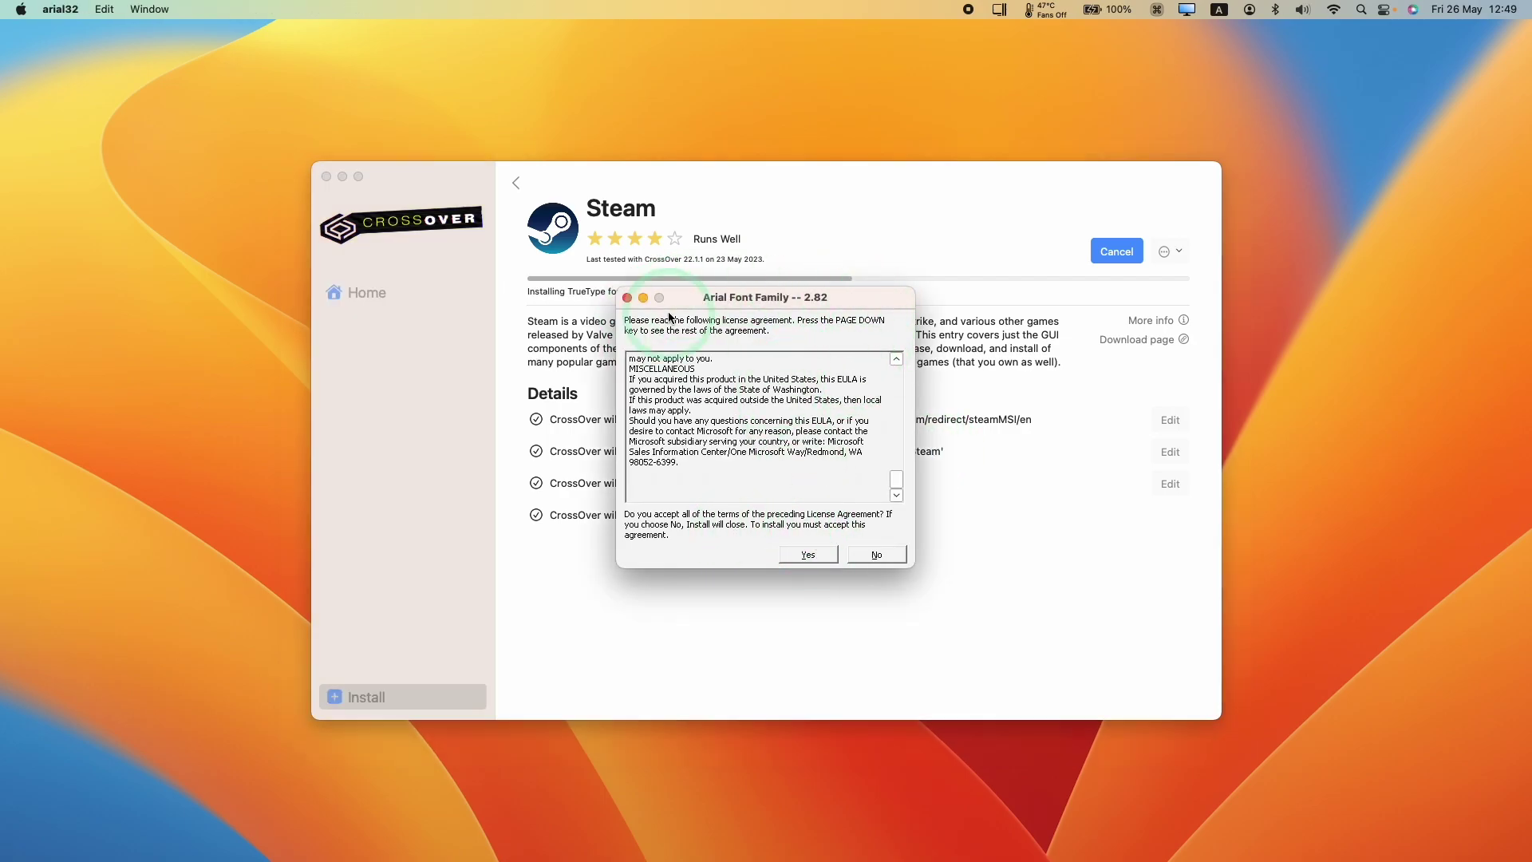
{"action": "left_click", "coordinate": [796, 555]}
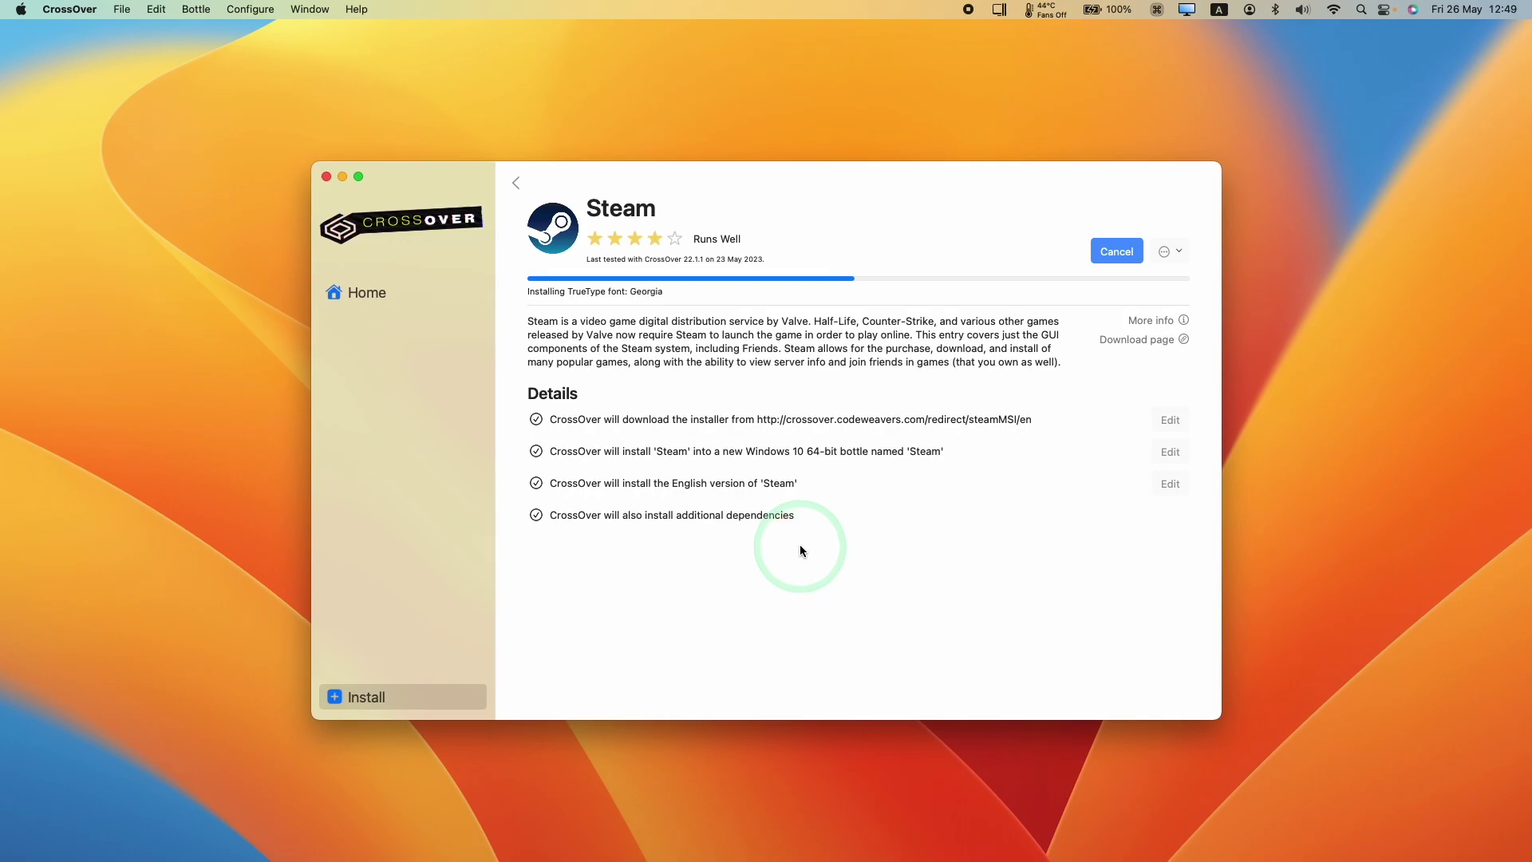
Accept the Microsoft XML Parser licence agreement and complete its installation.
{"action": "left_click", "coordinate": [825, 555]}
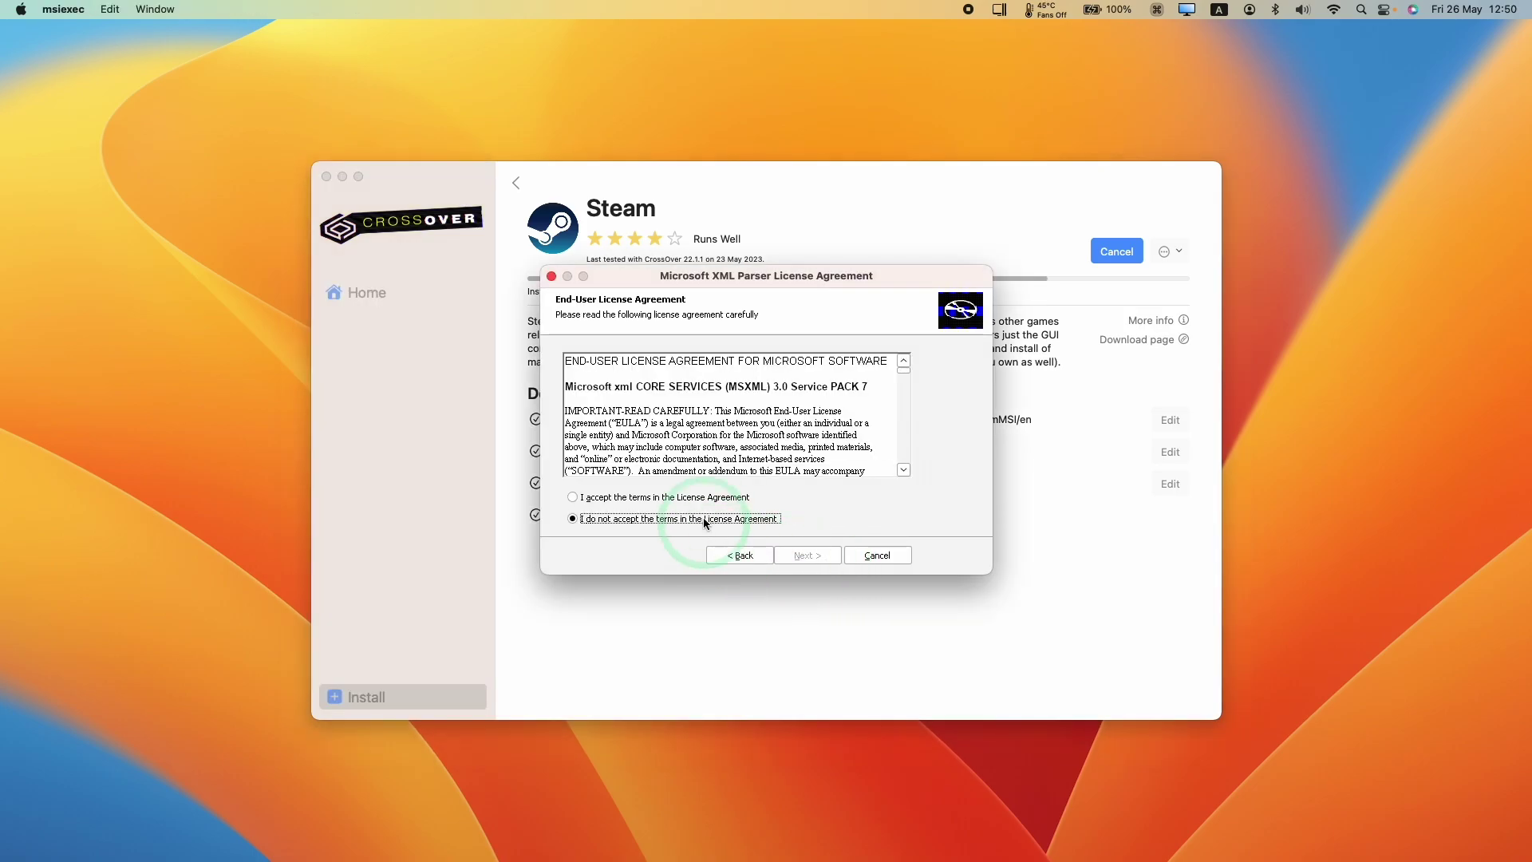
{"action": "left_click", "coordinate": [702, 497]}
{"action": "left_click", "coordinate": [820, 555]}
{"action": "left_click", "coordinate": [819, 556]}
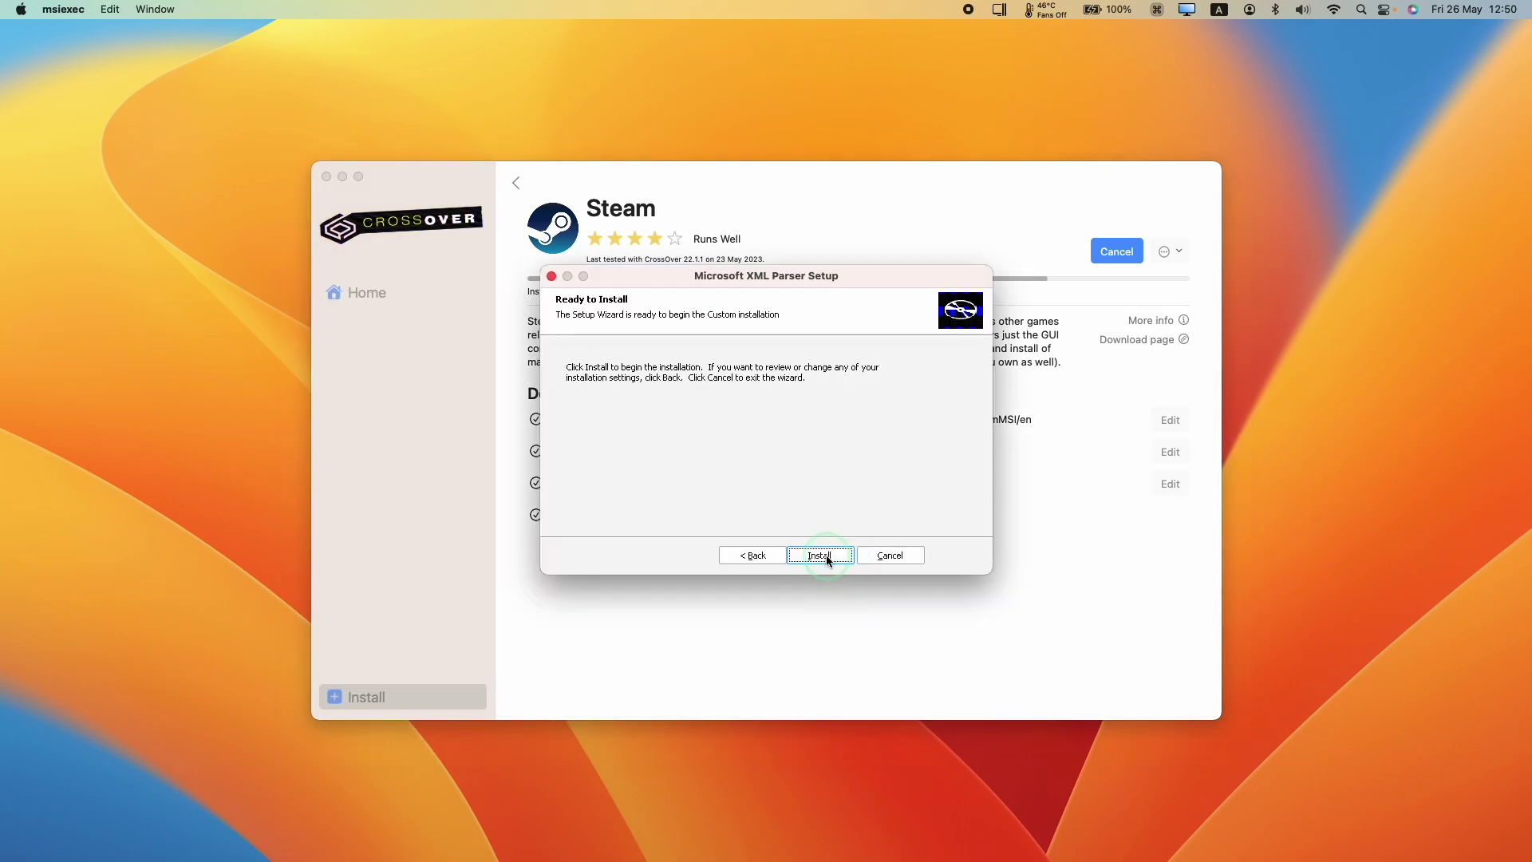
{"action": "left_click", "coordinate": [818, 554]}
{"action": "left_click", "coordinate": [670, 397]}
{"action": "left_click", "coordinate": [886, 557]}
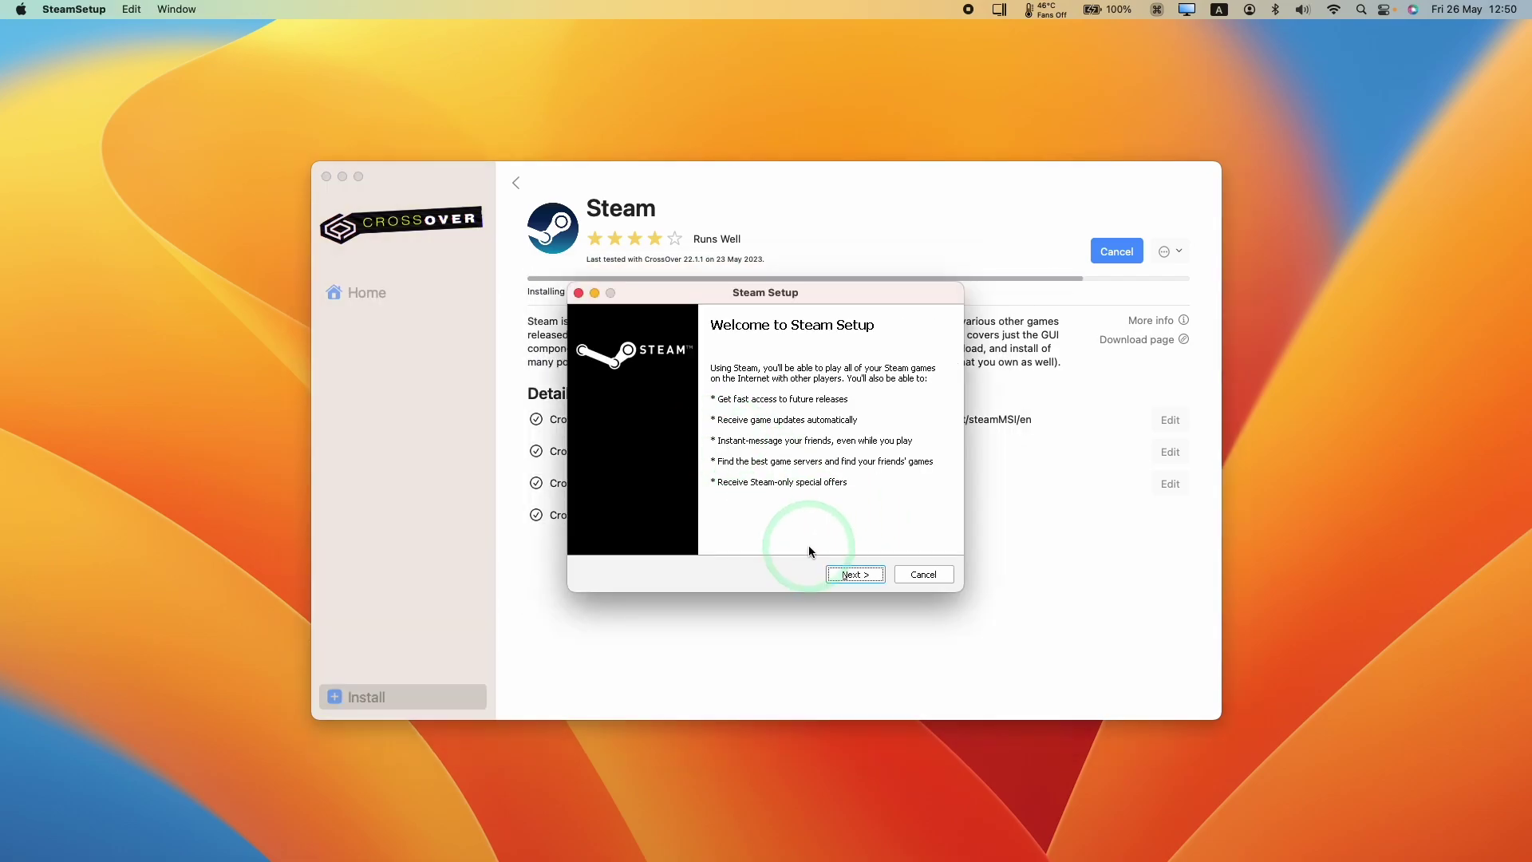
Install Steam with English as its language and finish Steam Setup.
{"action": "left_click", "coordinate": [847, 573]}
{"action": "left_click", "coordinate": [850, 575]}
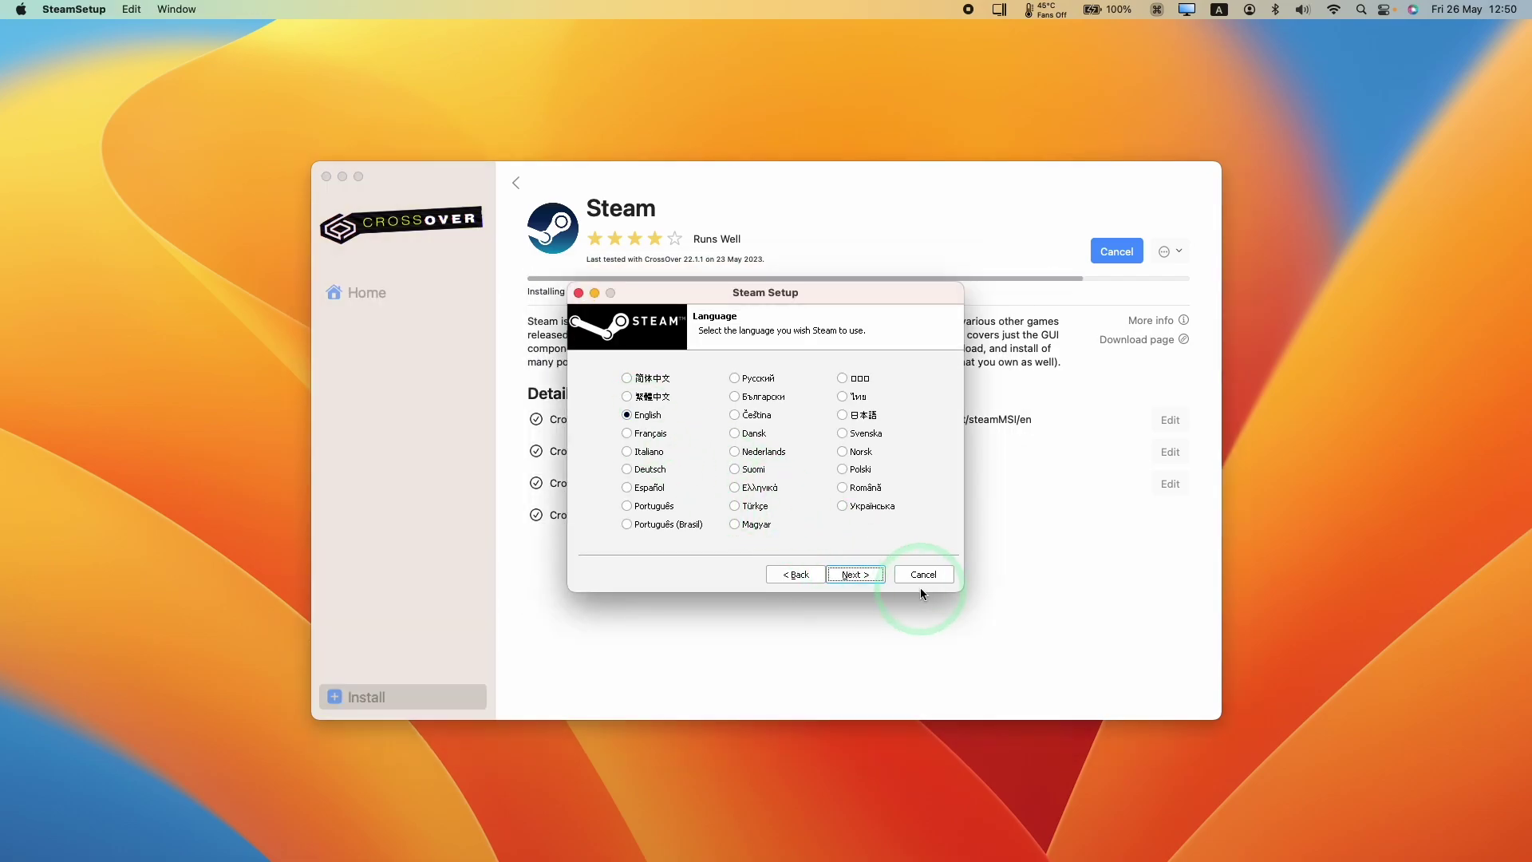
{"action": "left_click", "coordinate": [869, 575]}
{"action": "left_click", "coordinate": [851, 572]}
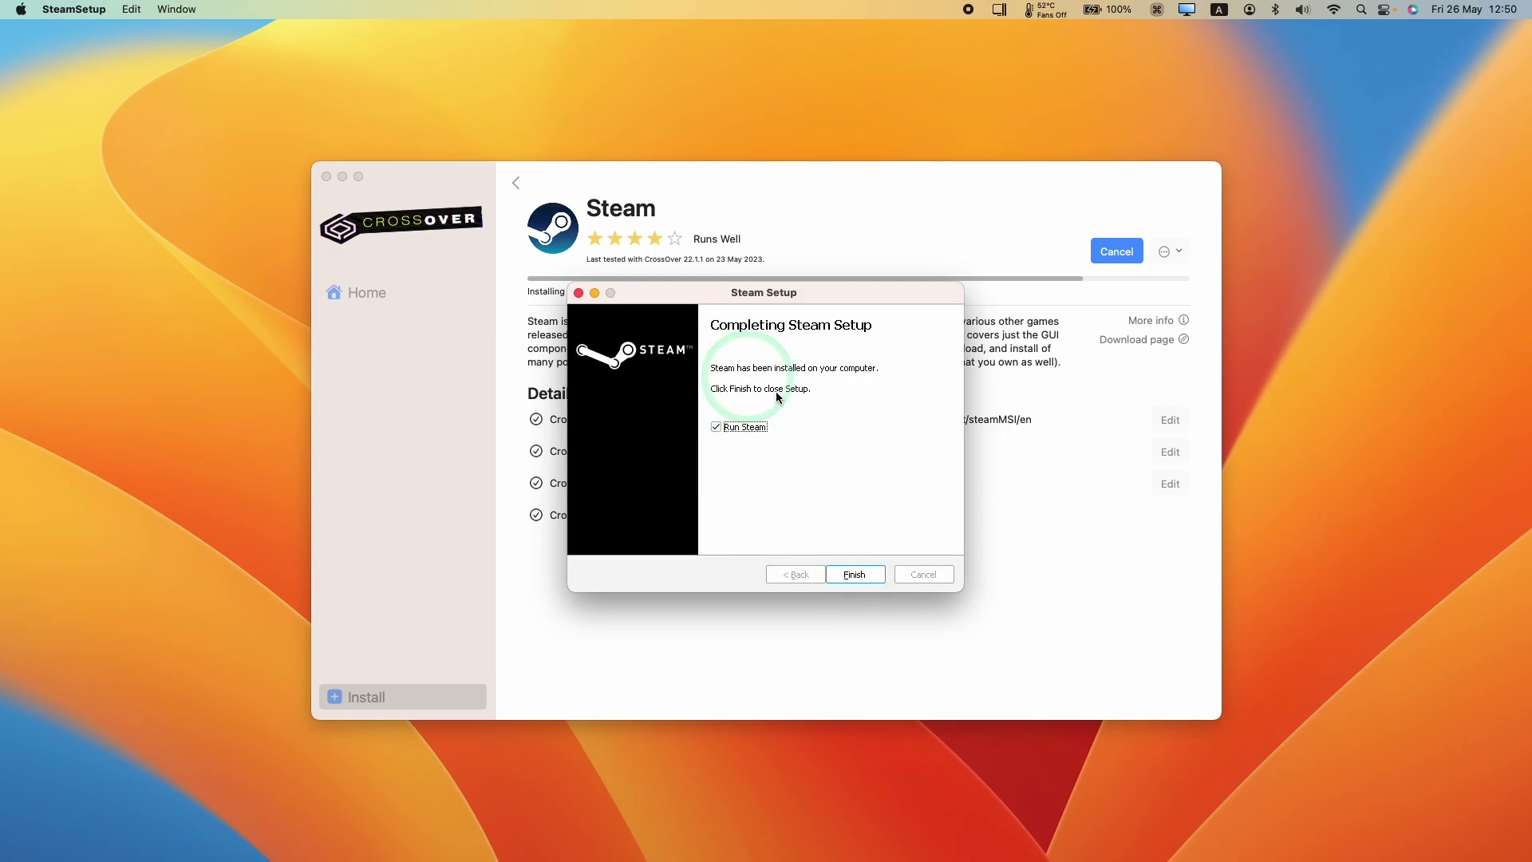
{"action": "left_click", "coordinate": [859, 573]}
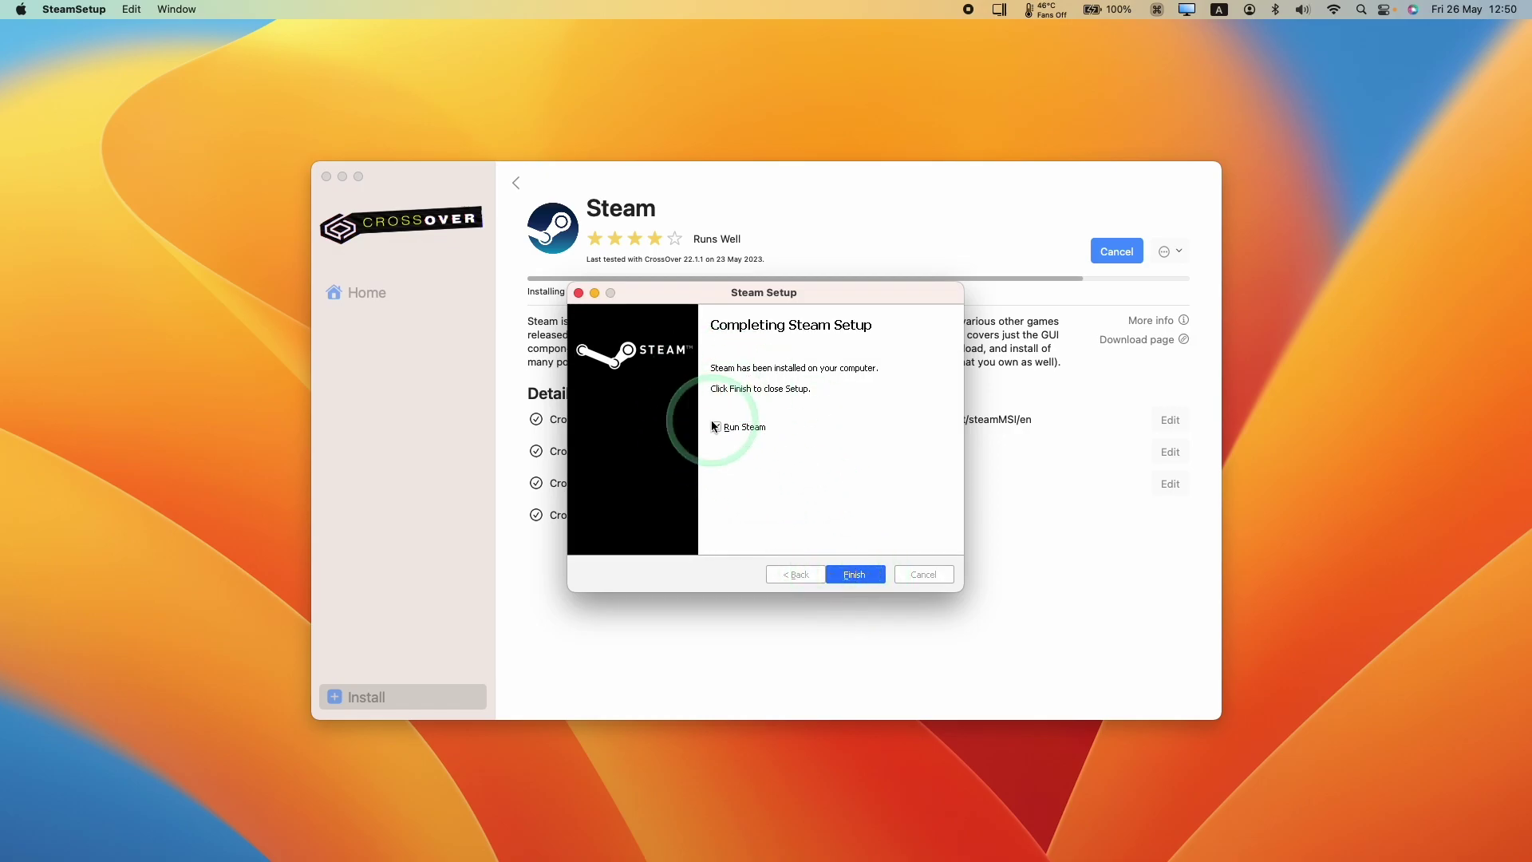
{"action": "key", "text": "Return"}
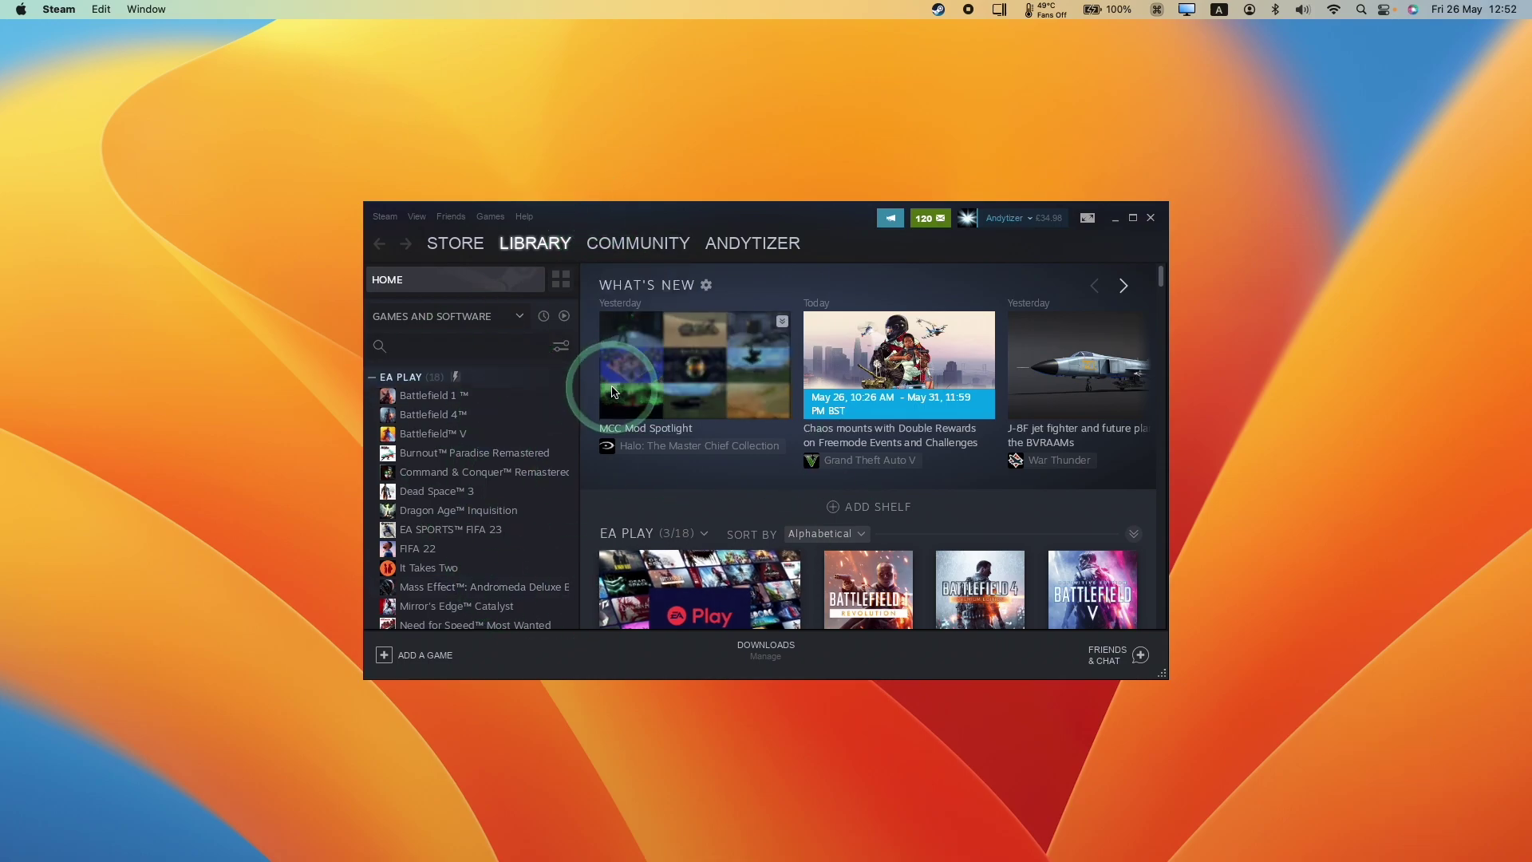
Exit the Steam client and quit CrossOver.
{"action": "scroll", "coordinate": [520, 453], "scroll_direction": "down", "scroll_amount": 10}
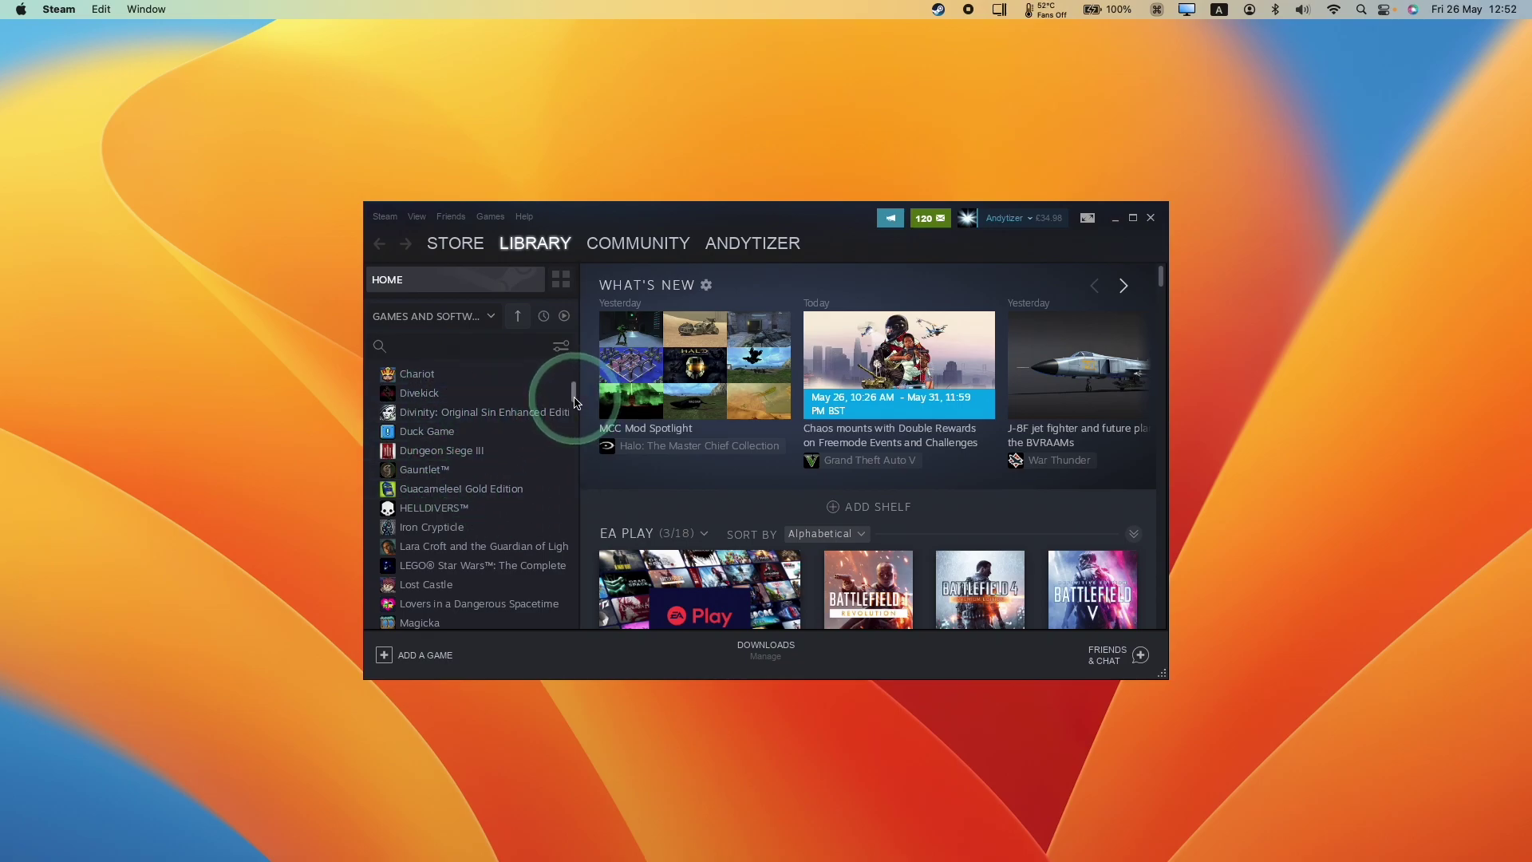
{"action": "left_click_drag", "start_coordinate": [573, 398], "coordinate": [573, 405]}
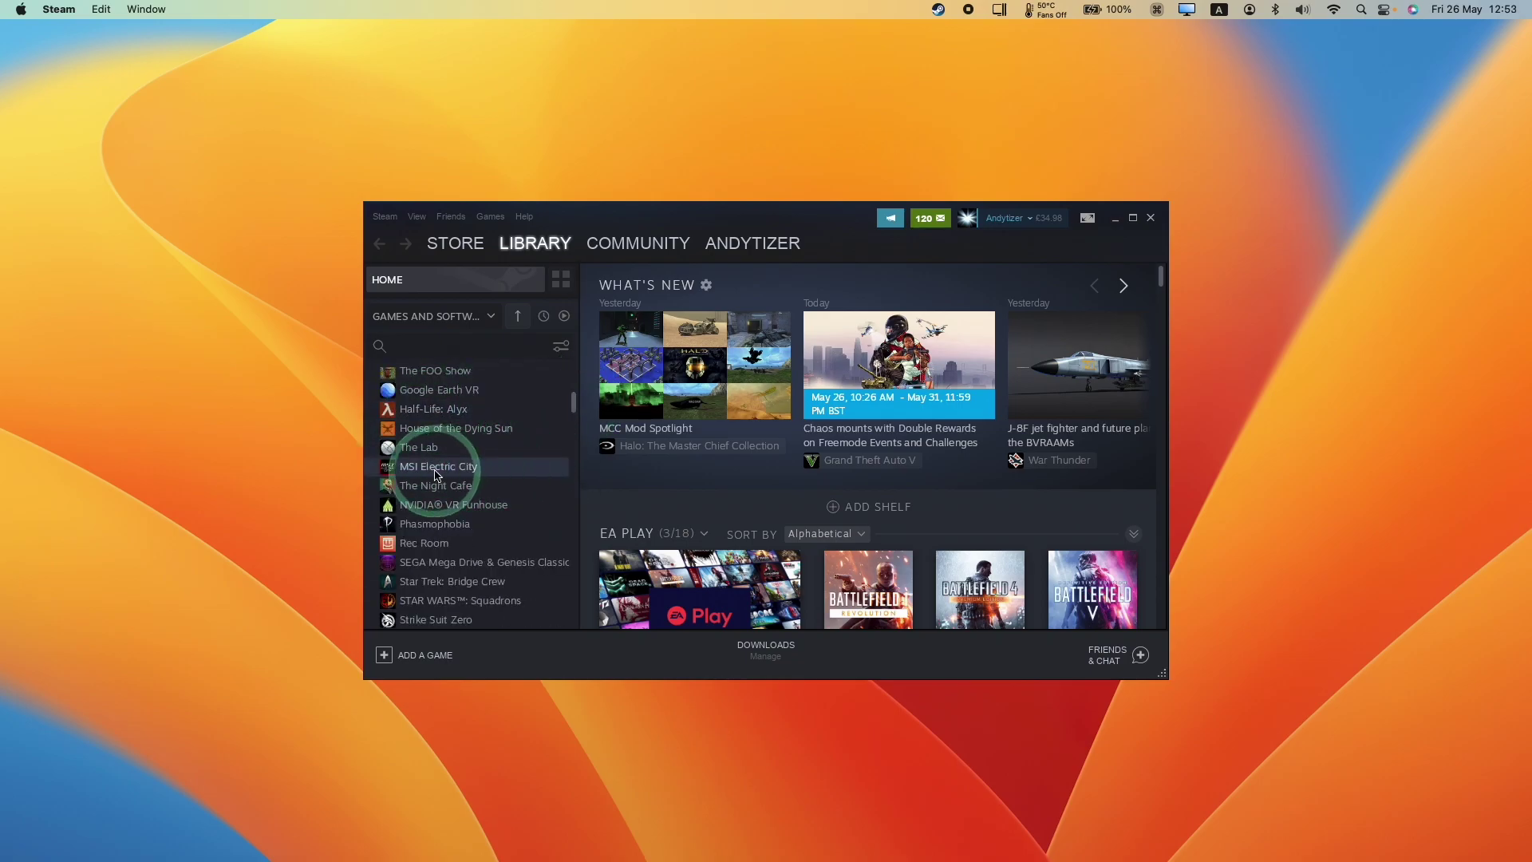
{"action": "scroll", "coordinate": [436, 474], "scroll_direction": "down", "scroll_amount": 3}
{"action": "left_click", "coordinate": [384, 216]}
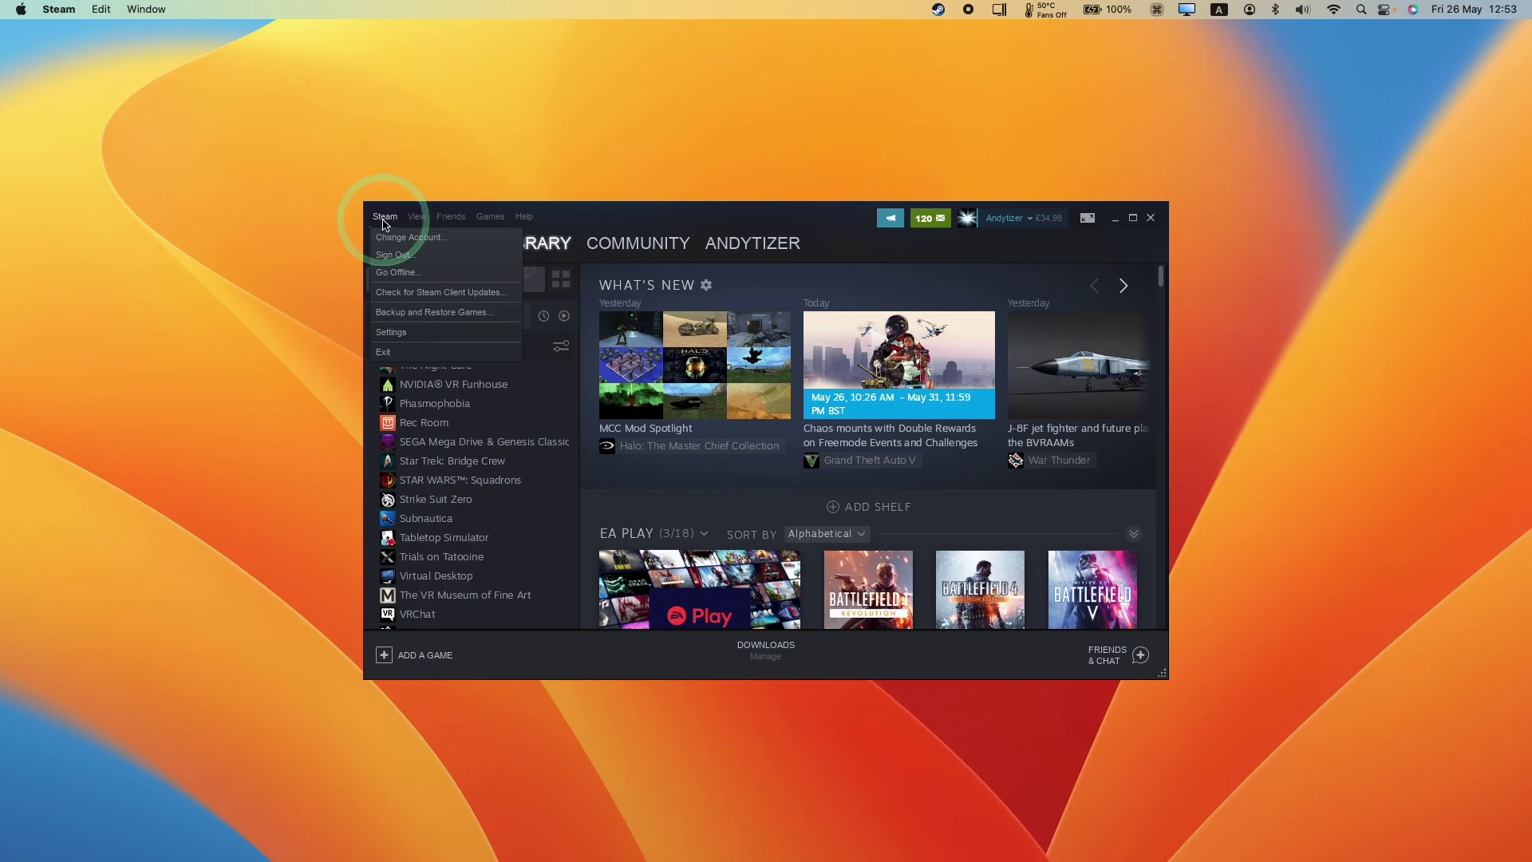
{"action": "left_click", "coordinate": [385, 351]}
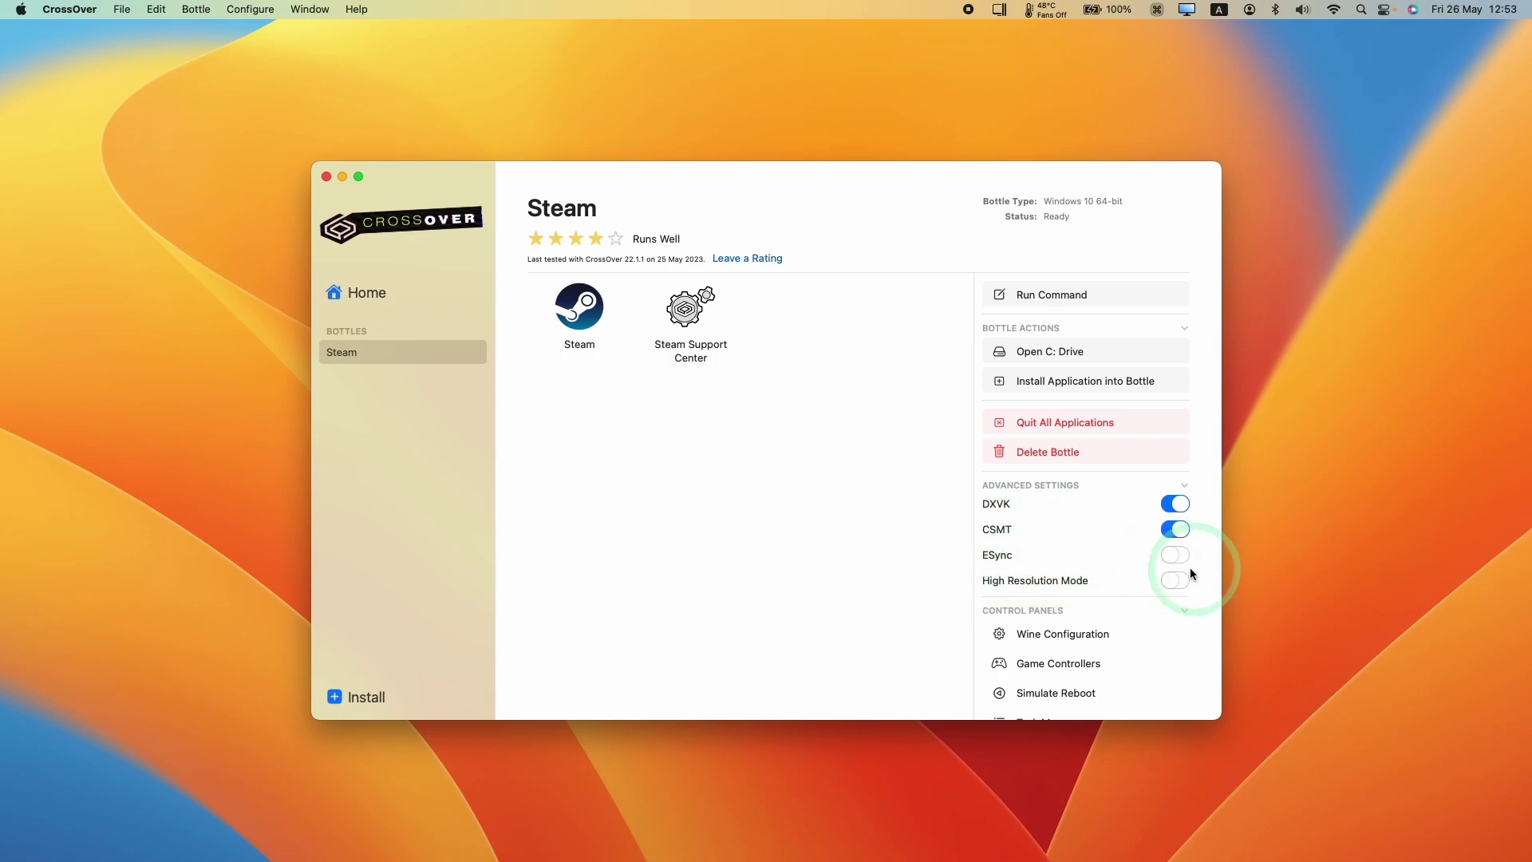
{"action": "left_click", "coordinate": [94, 13]}
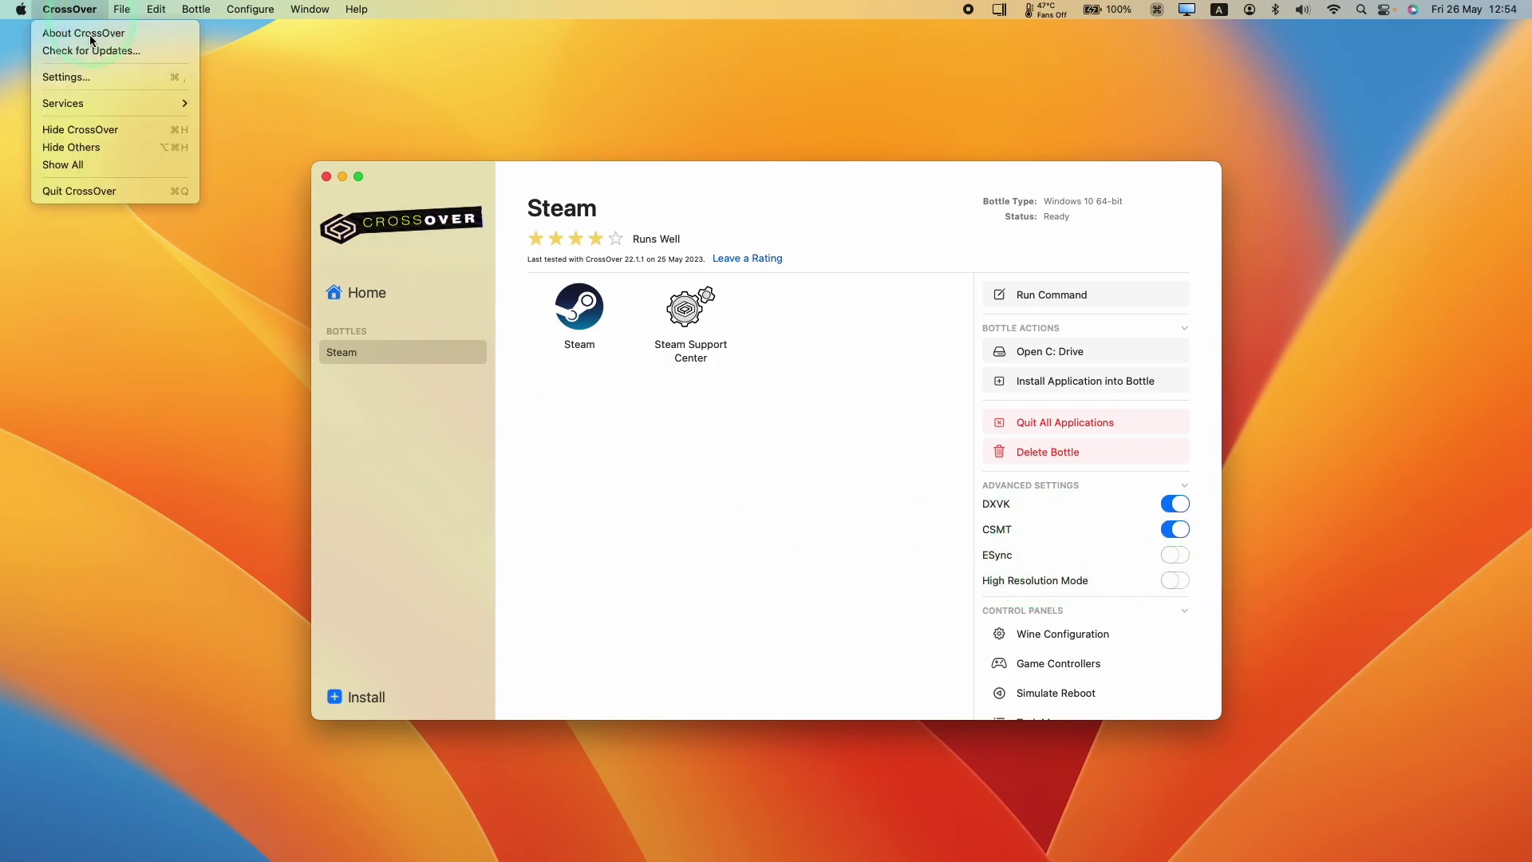
{"action": "left_click", "coordinate": [84, 192]}
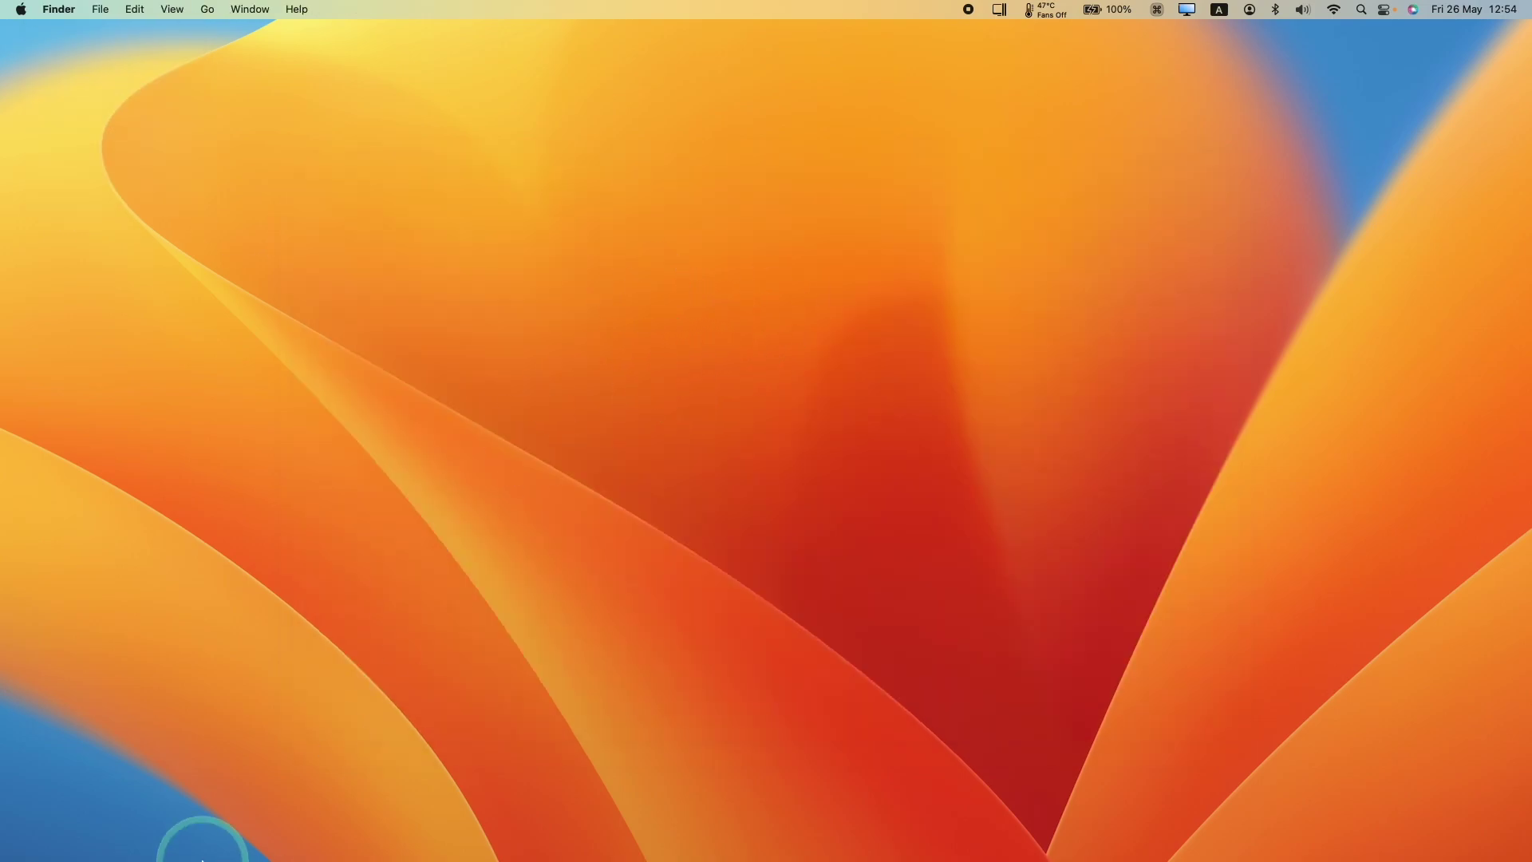
Switch to Finder and find the Crossover patcher app in the Applications folder.
{"action": "left_click", "coordinate": [63, 847]}
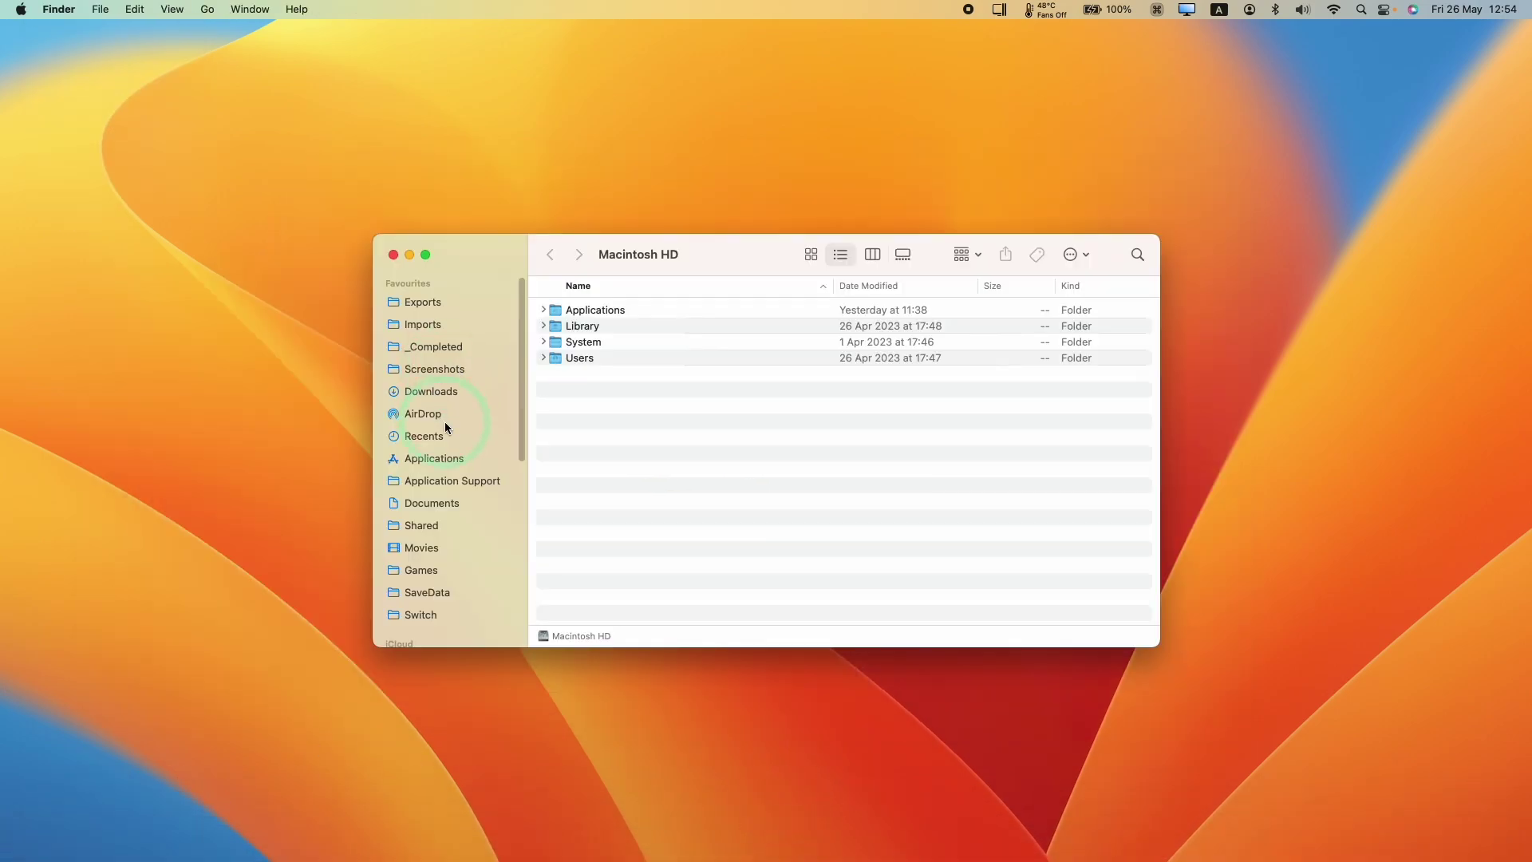
{"action": "double_click", "coordinate": [565, 307]}
{"action": "double_click", "coordinate": [989, 378]}
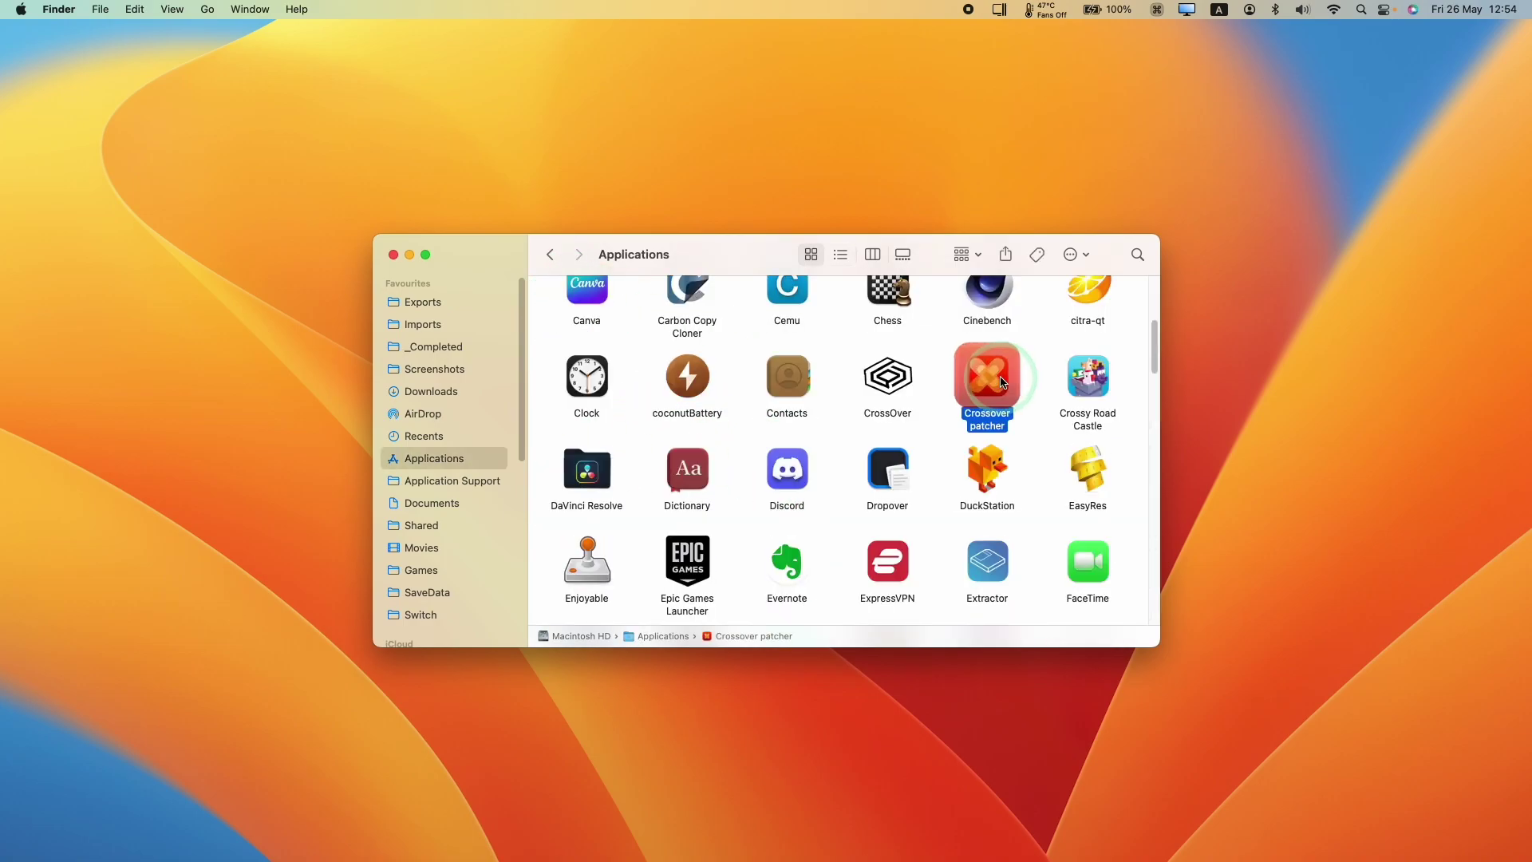
{"action": "left_click_drag", "start_coordinate": [812, 271], "coordinate": [1161, 339]}
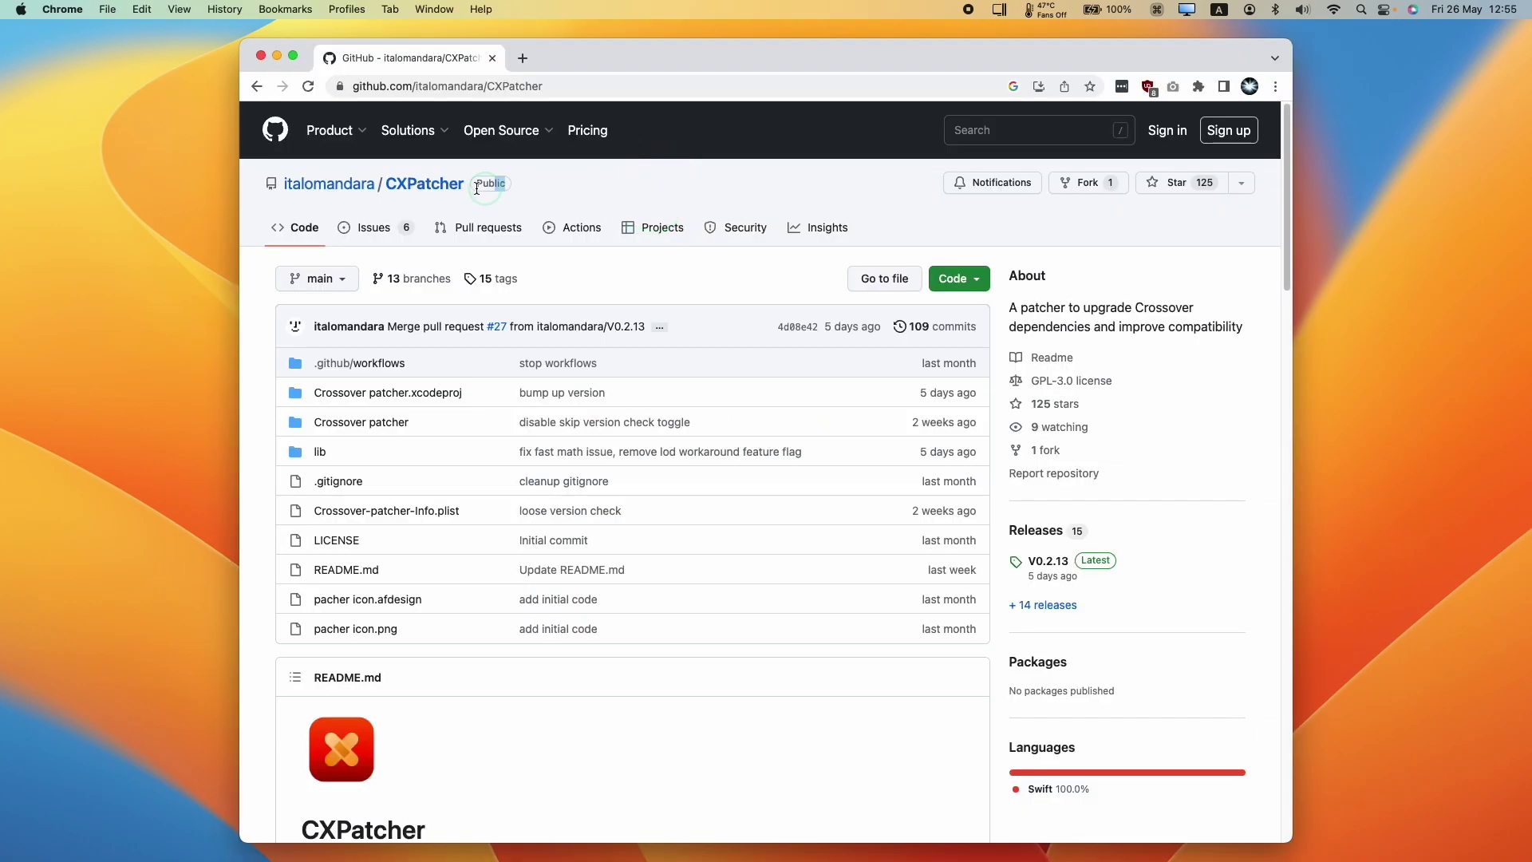
Open the releases page of the CXPatcher repository on GitHub and download Crossover.patcher.app.zip from release V0.2.13.
{"action": "left_click_drag", "start_coordinate": [468, 184], "coordinate": [386, 170]}
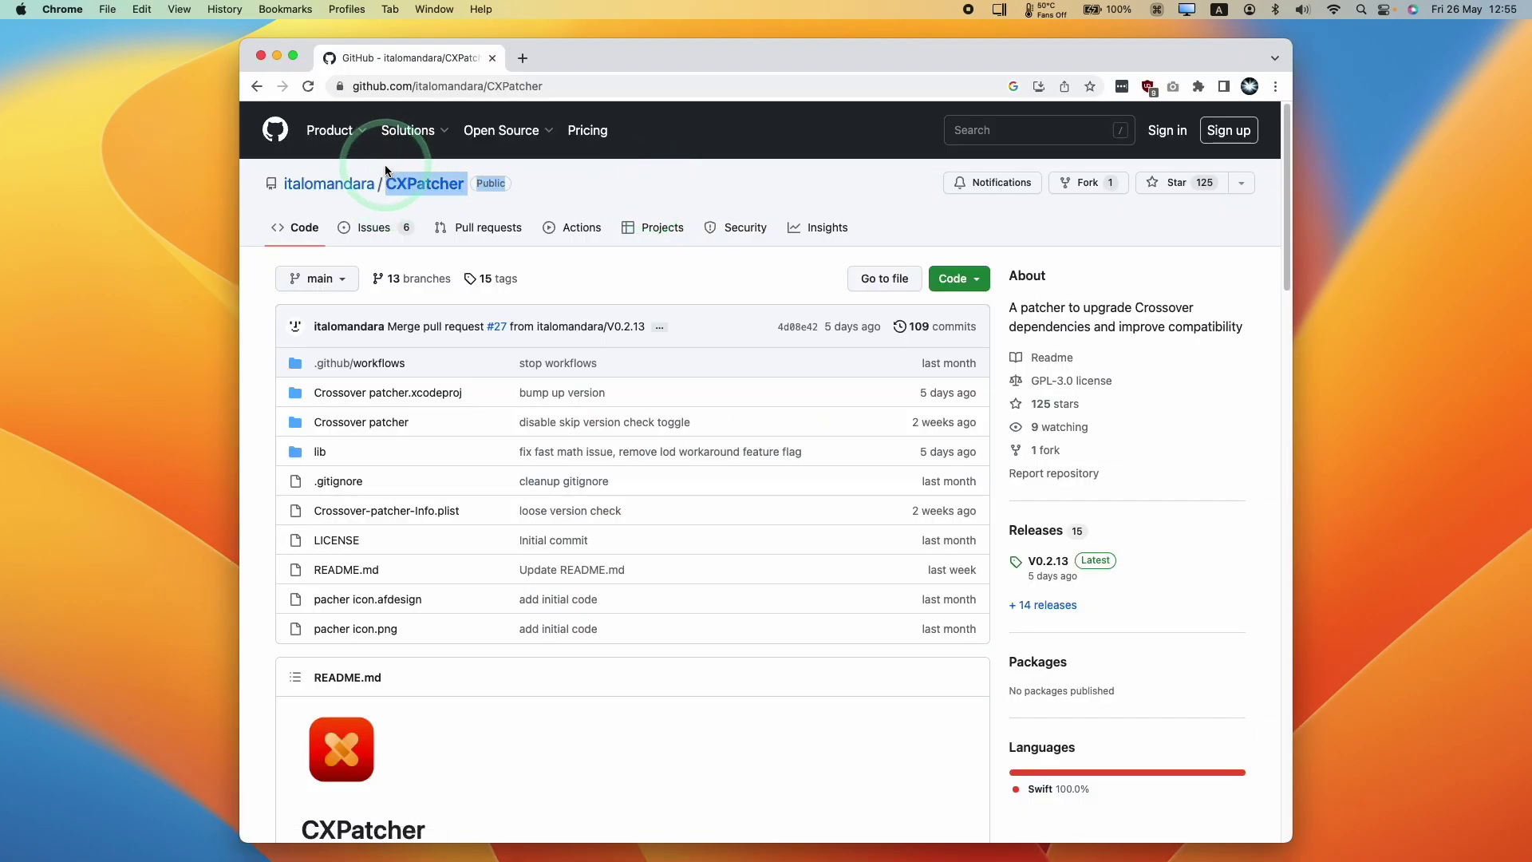
{"action": "left_click", "coordinate": [546, 190]}
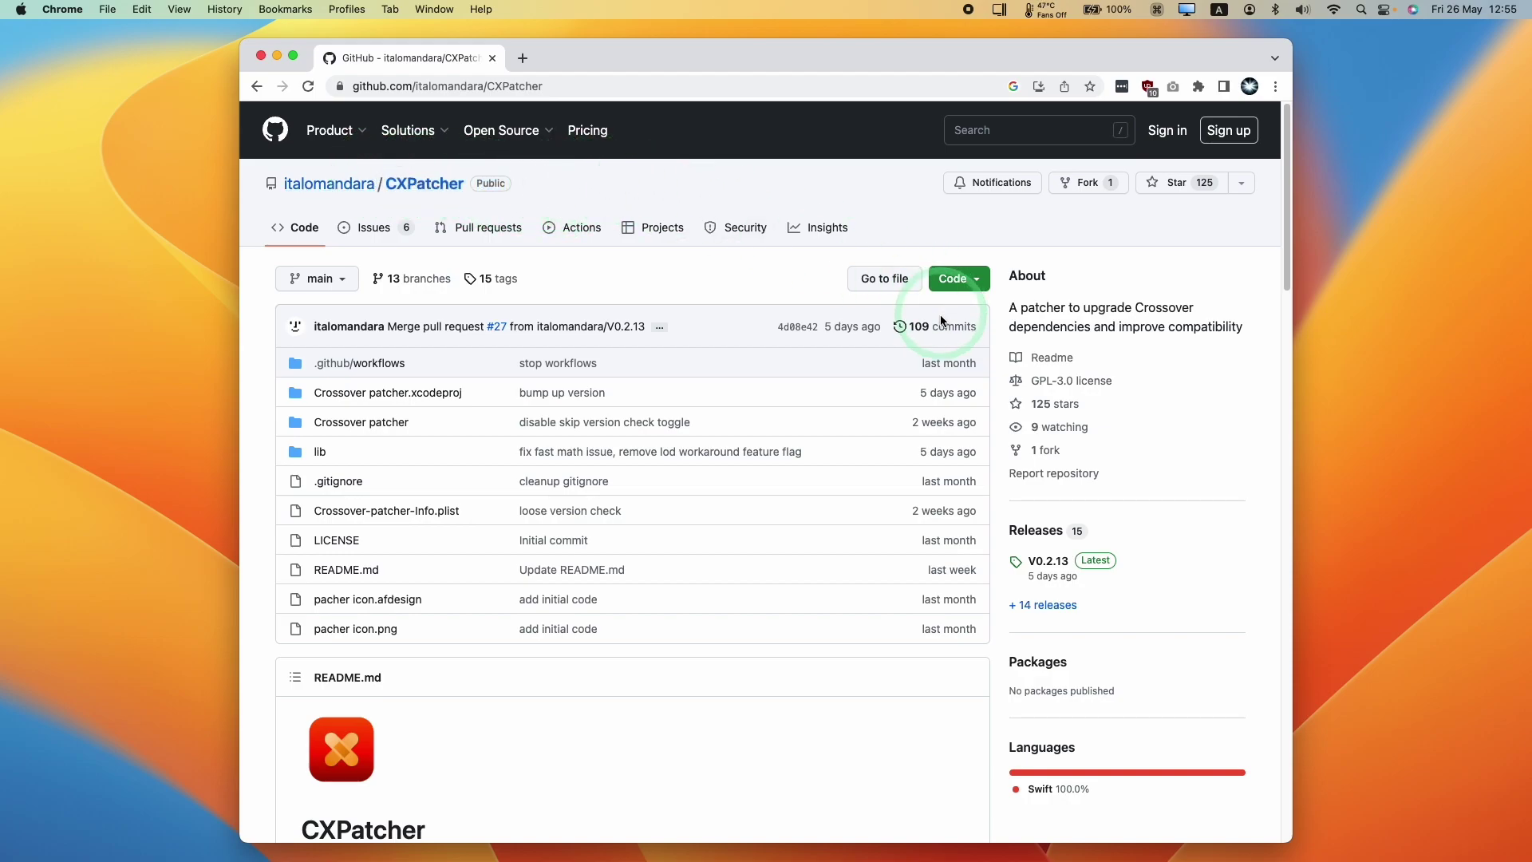
{"action": "scroll", "coordinate": [939, 315], "scroll_direction": "down", "scroll_amount": 5}
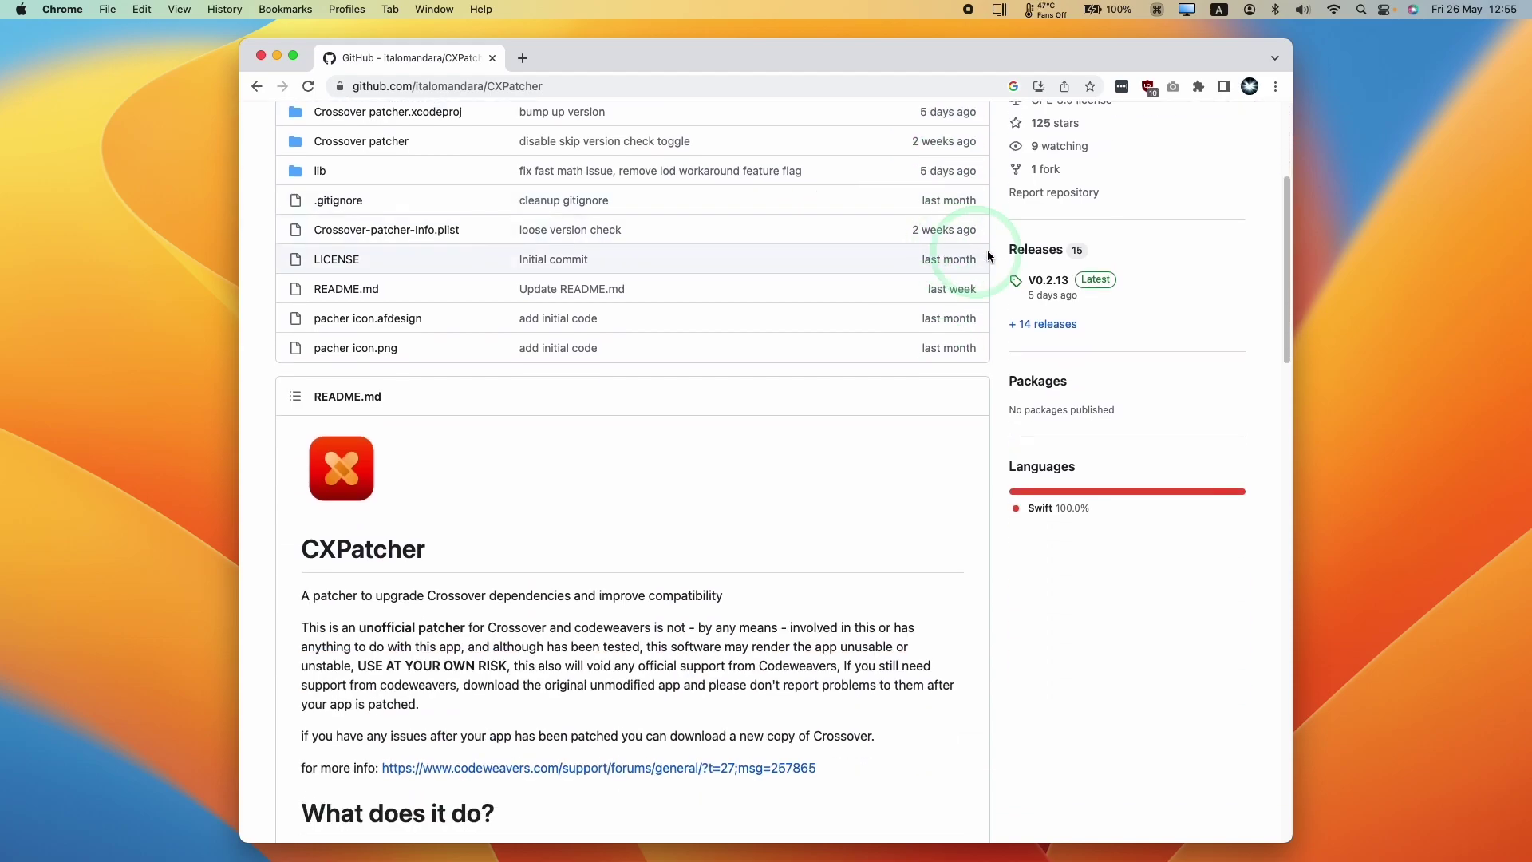
{"action": "left_click", "coordinate": [1055, 253]}
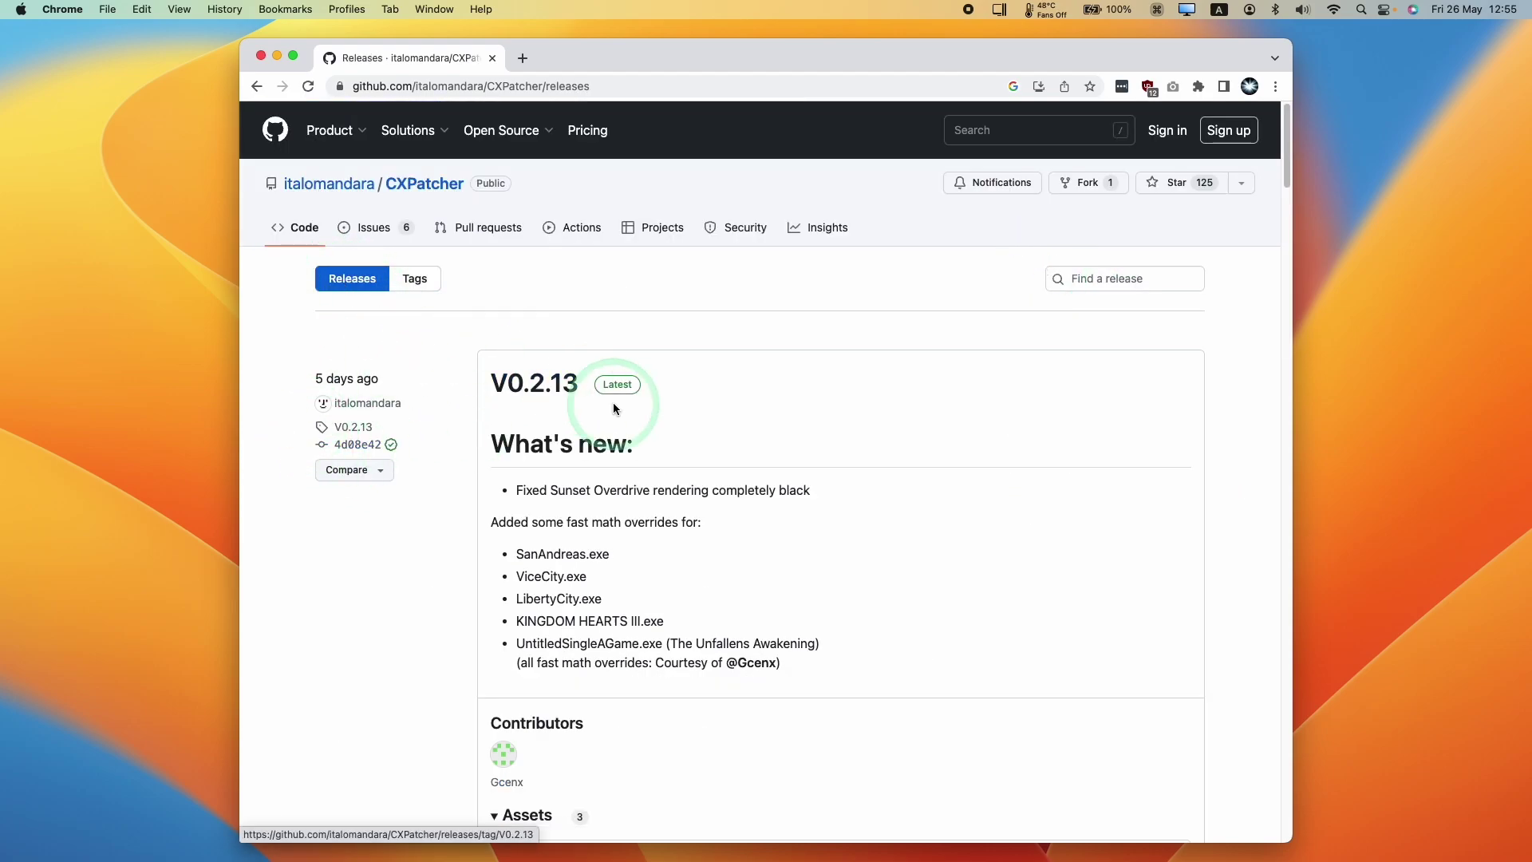
{"action": "scroll", "coordinate": [613, 408], "scroll_direction": "down", "scroll_amount": 4}
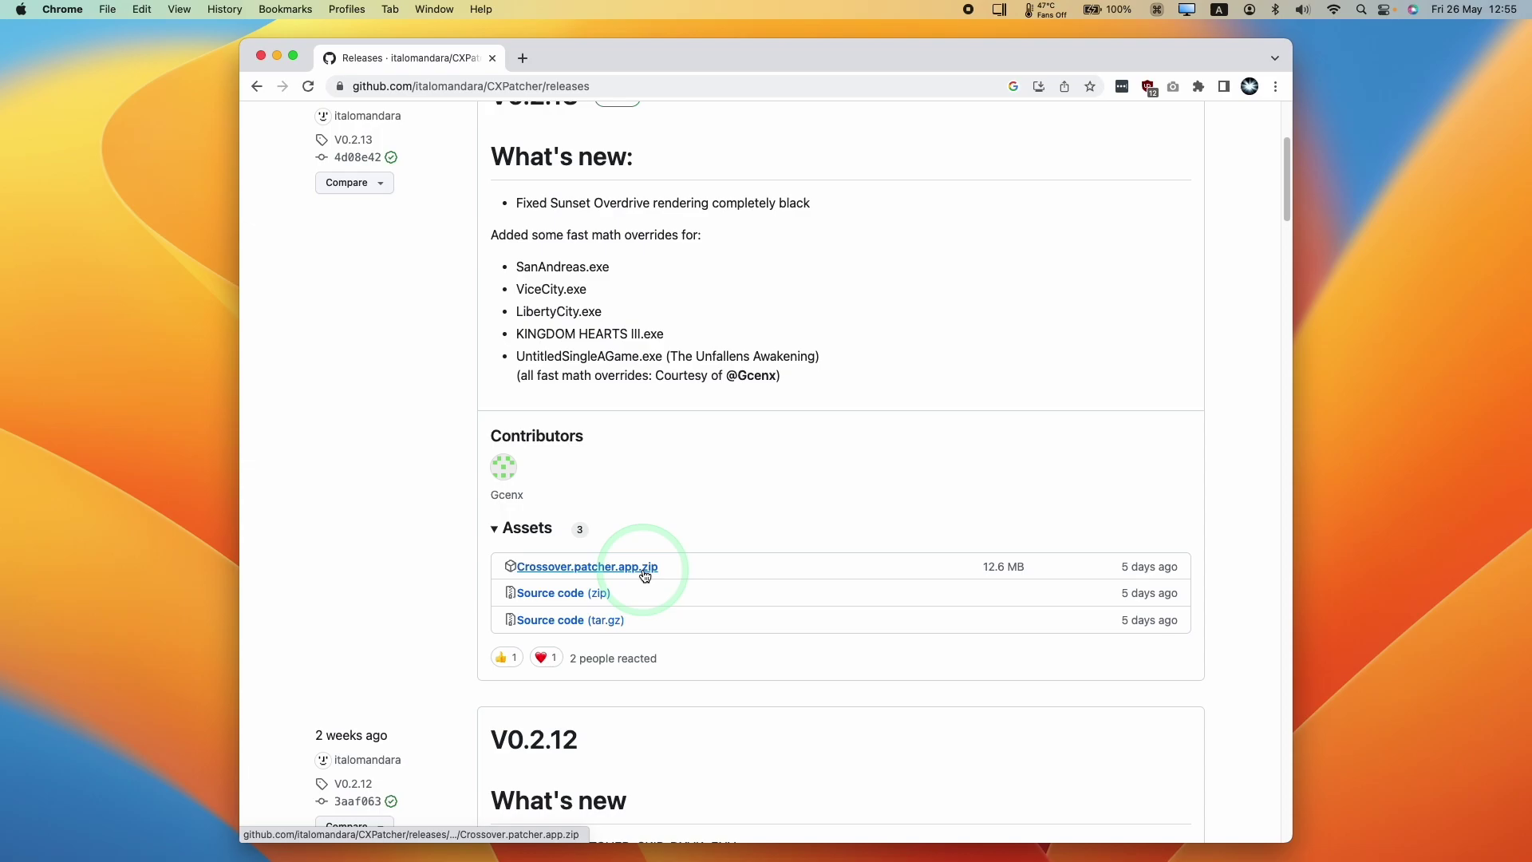
{"action": "left_click", "coordinate": [646, 571]}
{"action": "left_click", "coordinate": [277, 55]}
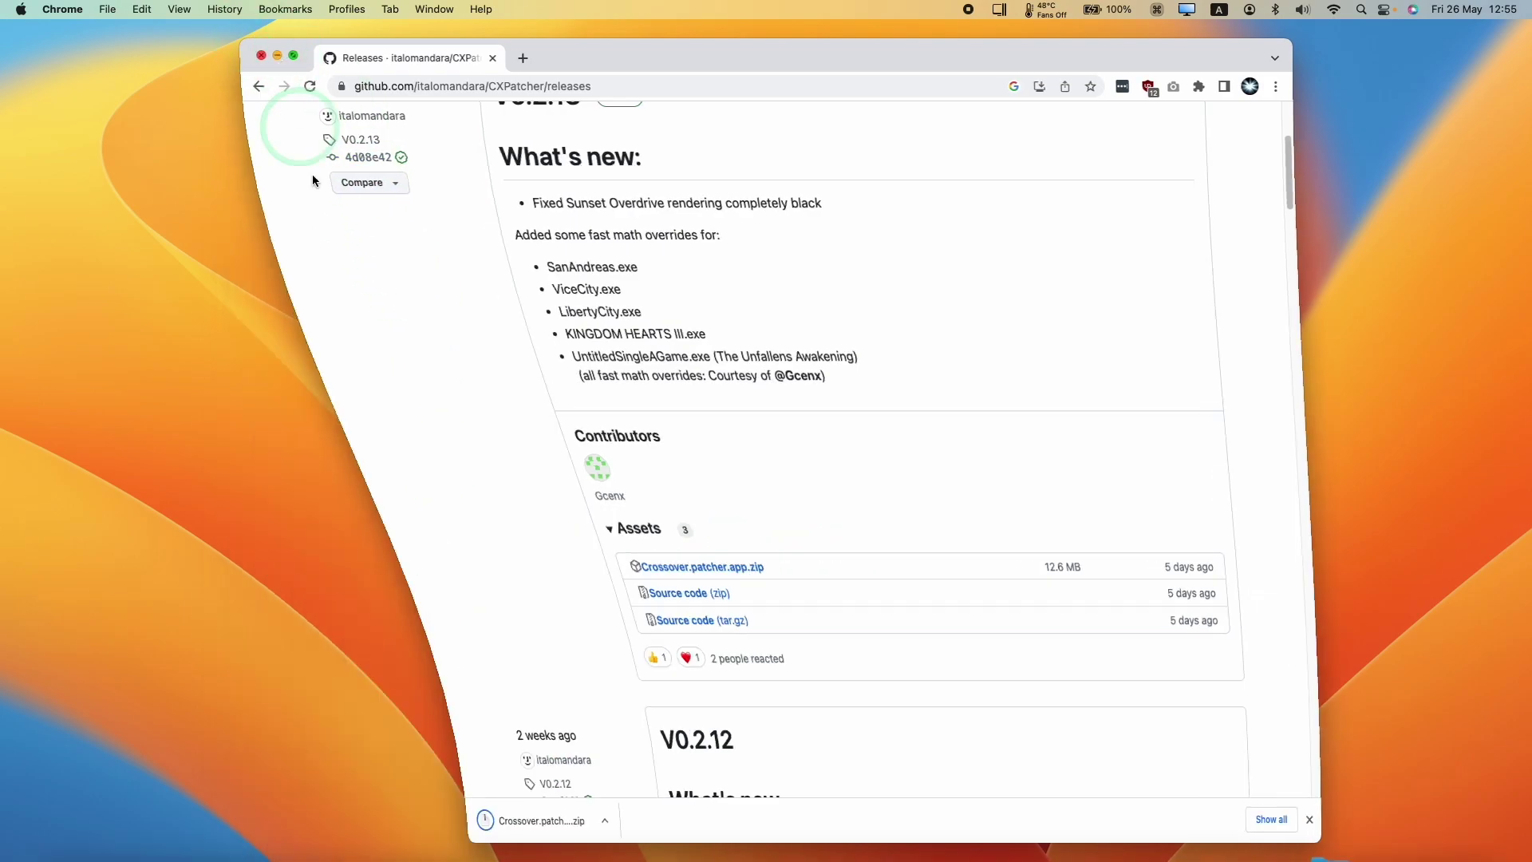
Switch to Finder, extract Crossover.patcher.app.zip in Downloads and move the Crossover patcher app into the Applications folder.
{"action": "left_click", "coordinate": [62, 824]}
{"action": "left_click", "coordinate": [450, 389]}
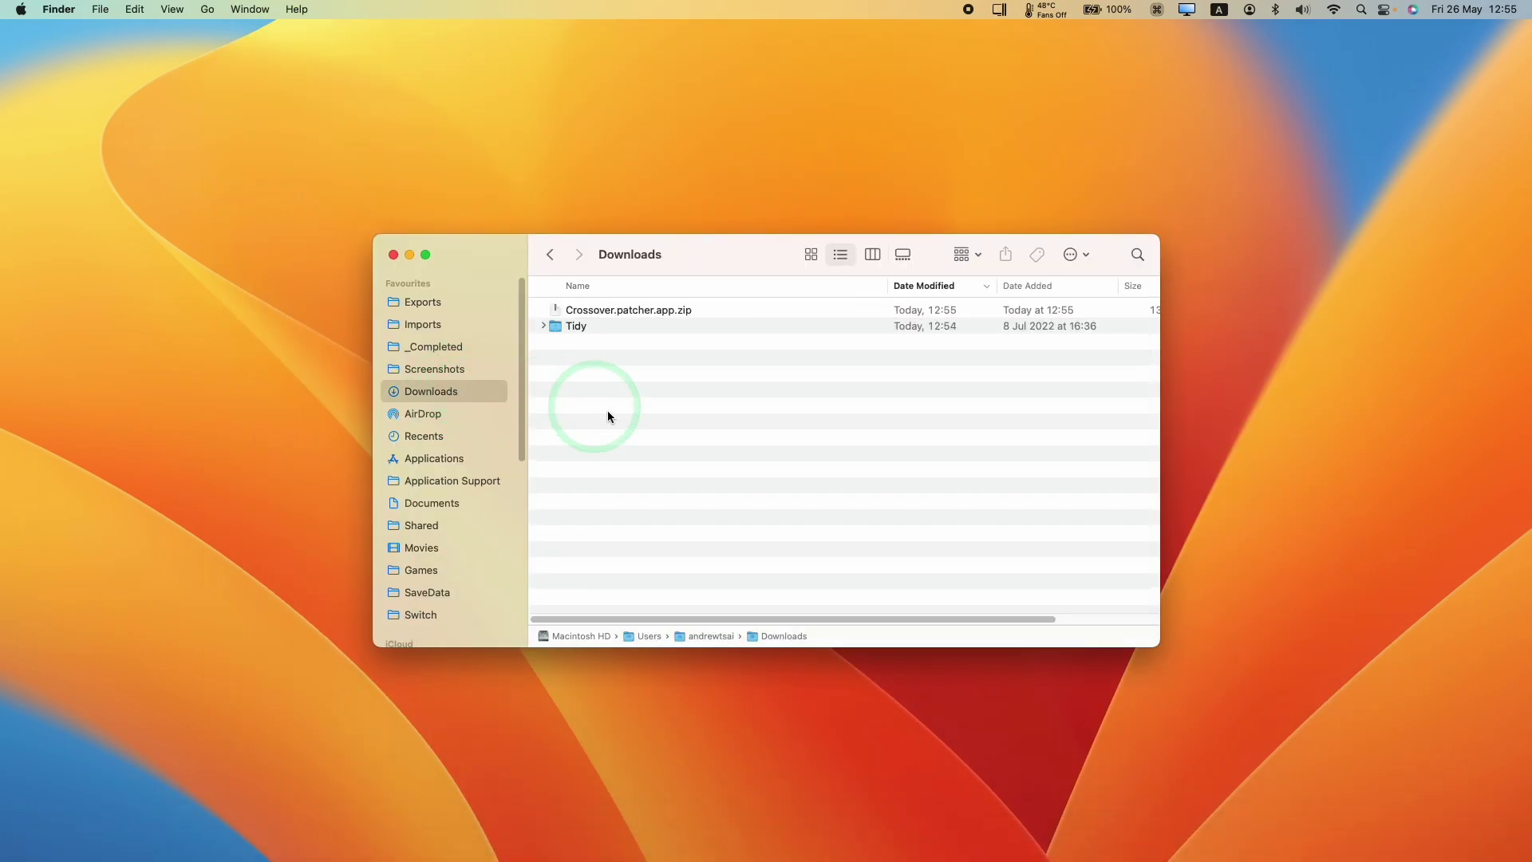
{"action": "left_click", "coordinate": [585, 315]}
{"action": "double_click", "coordinate": [667, 311]}
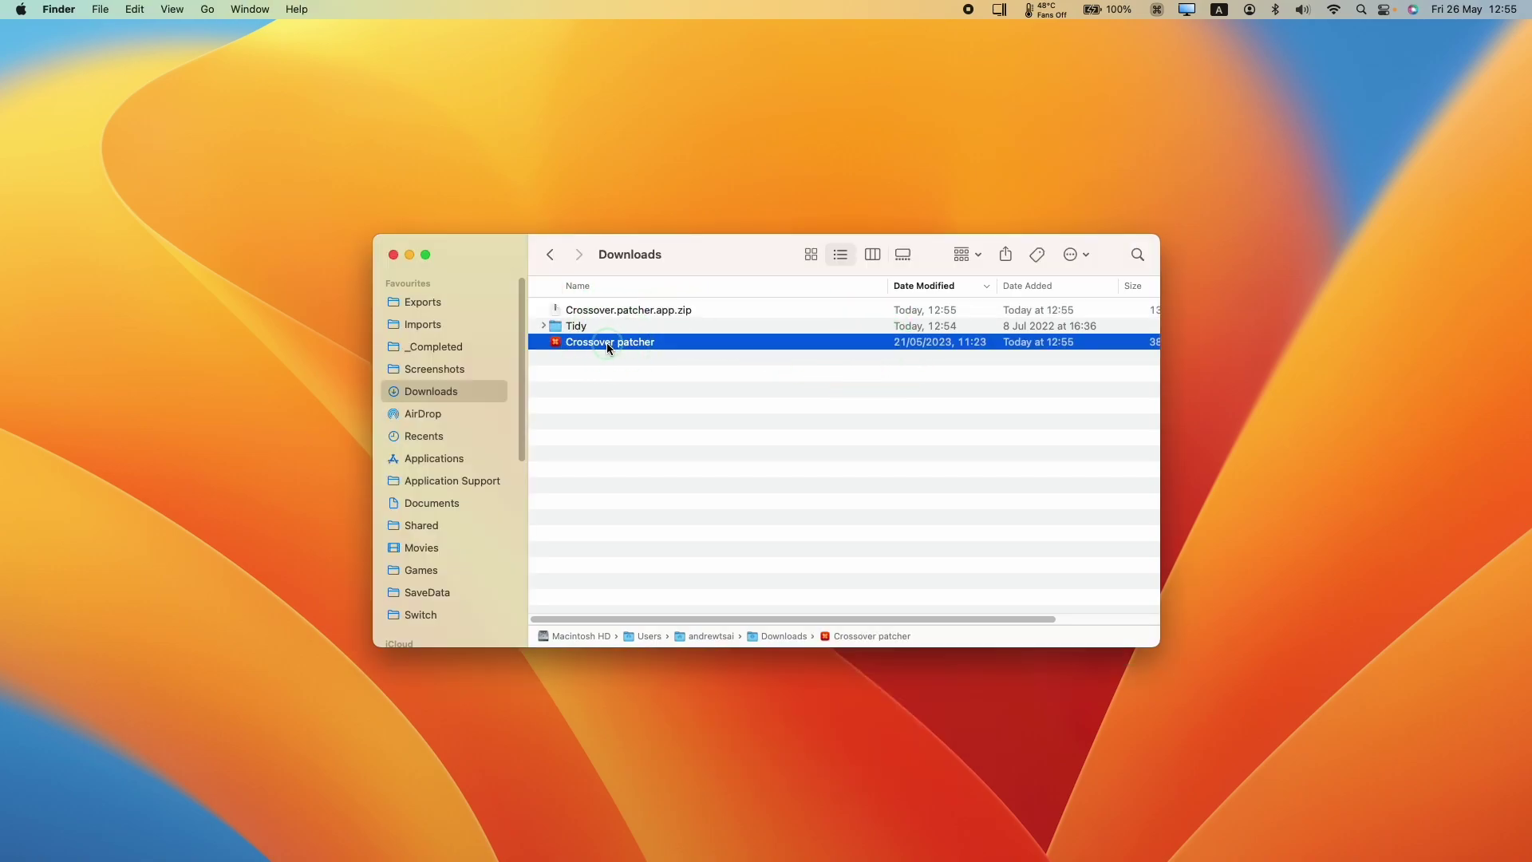
{"action": "left_click_drag", "start_coordinate": [606, 343], "coordinate": [1152, 372]}
{"action": "left_click", "coordinate": [793, 219]}
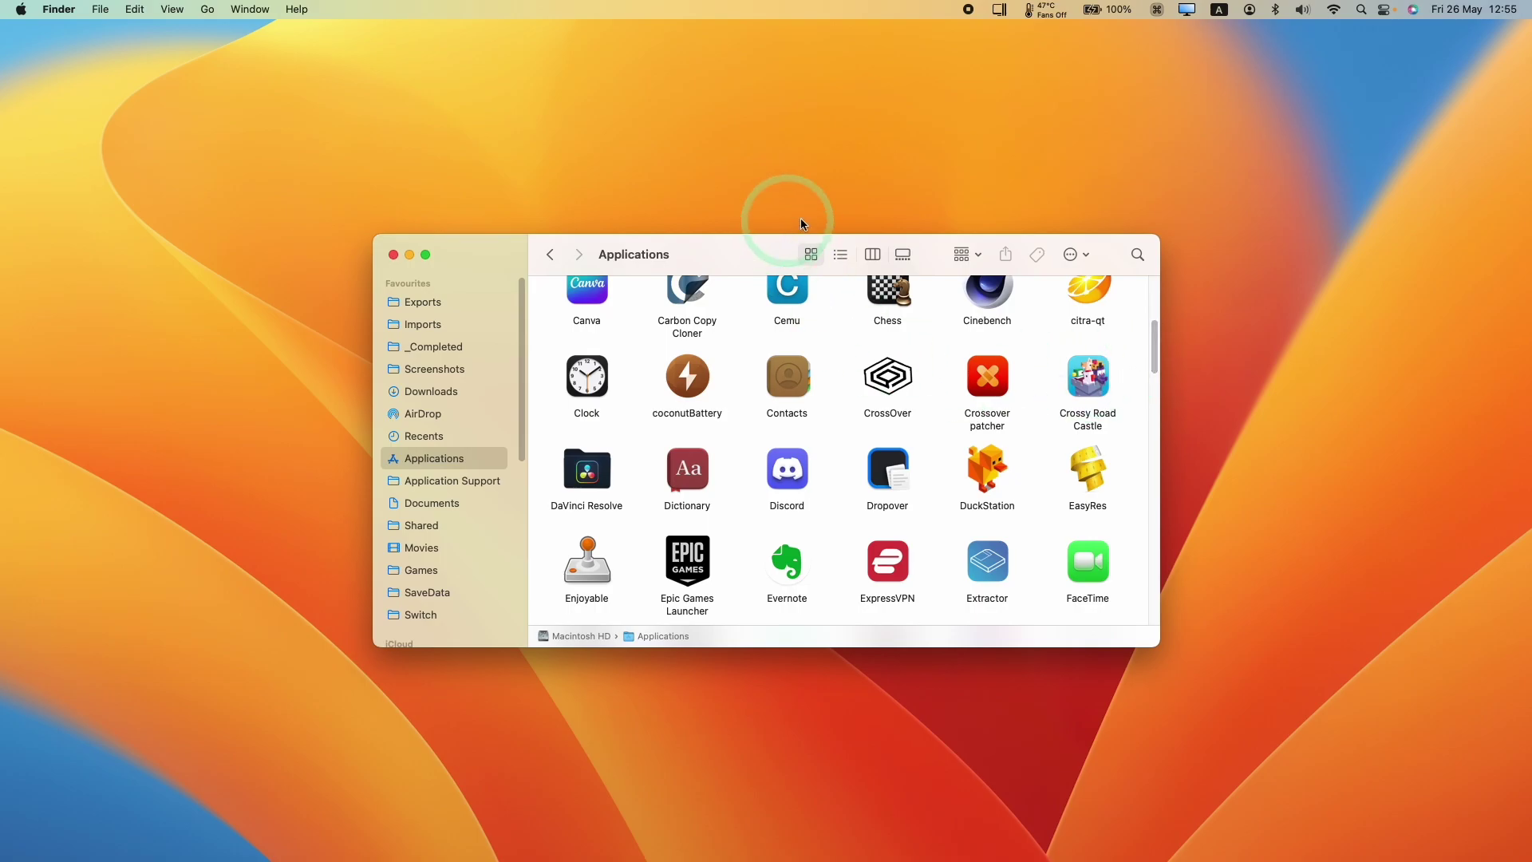
Try to launch the Crossover patcher app normally from the Applications folder.
{"action": "left_click", "coordinate": [986, 381]}
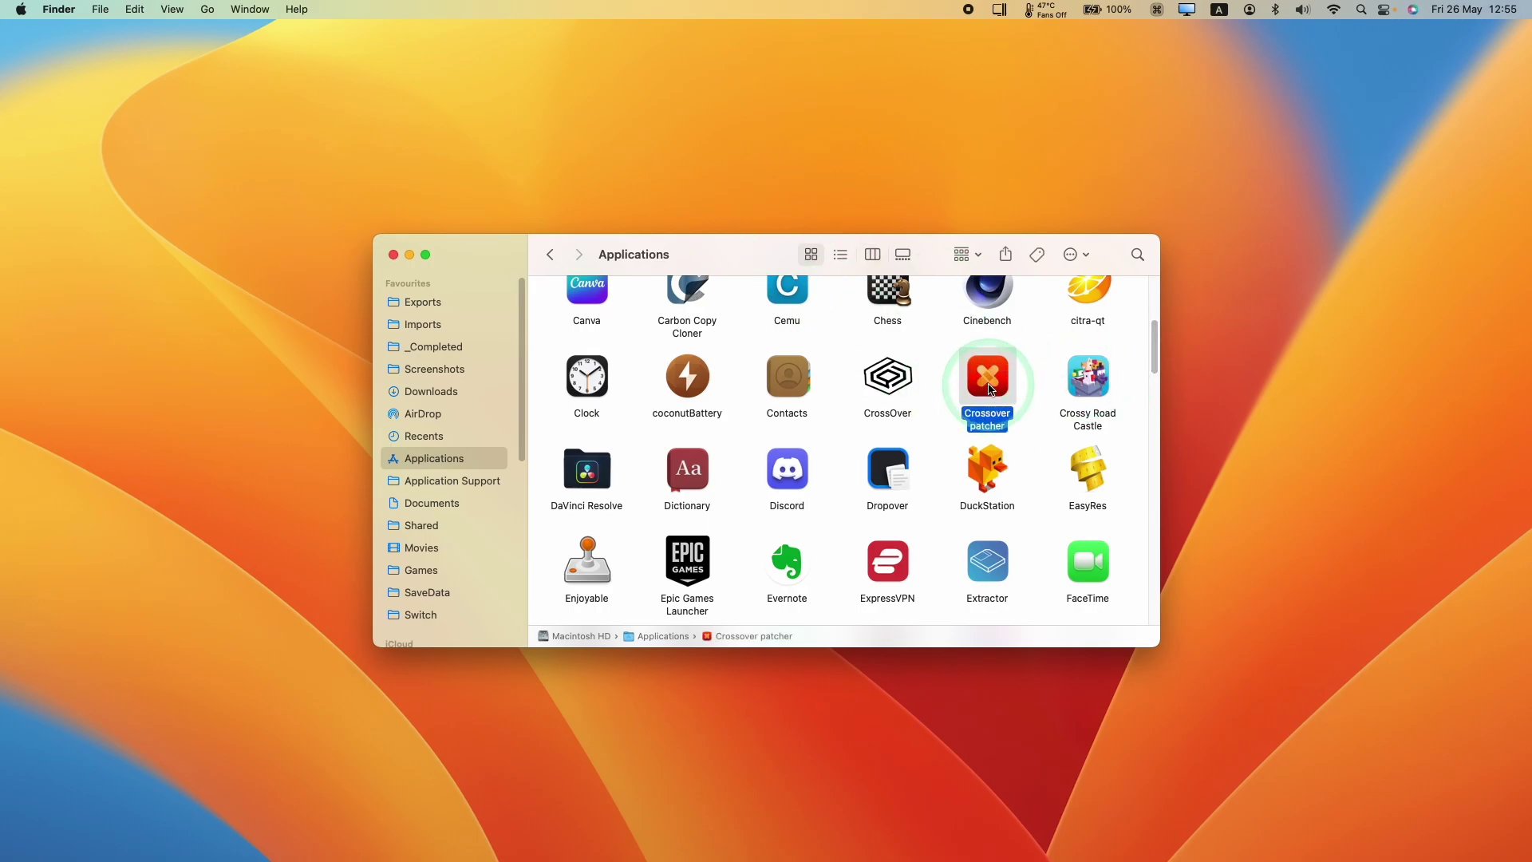
{"action": "double_click", "coordinate": [994, 385]}
{"action": "left_click", "coordinate": [817, 388]}
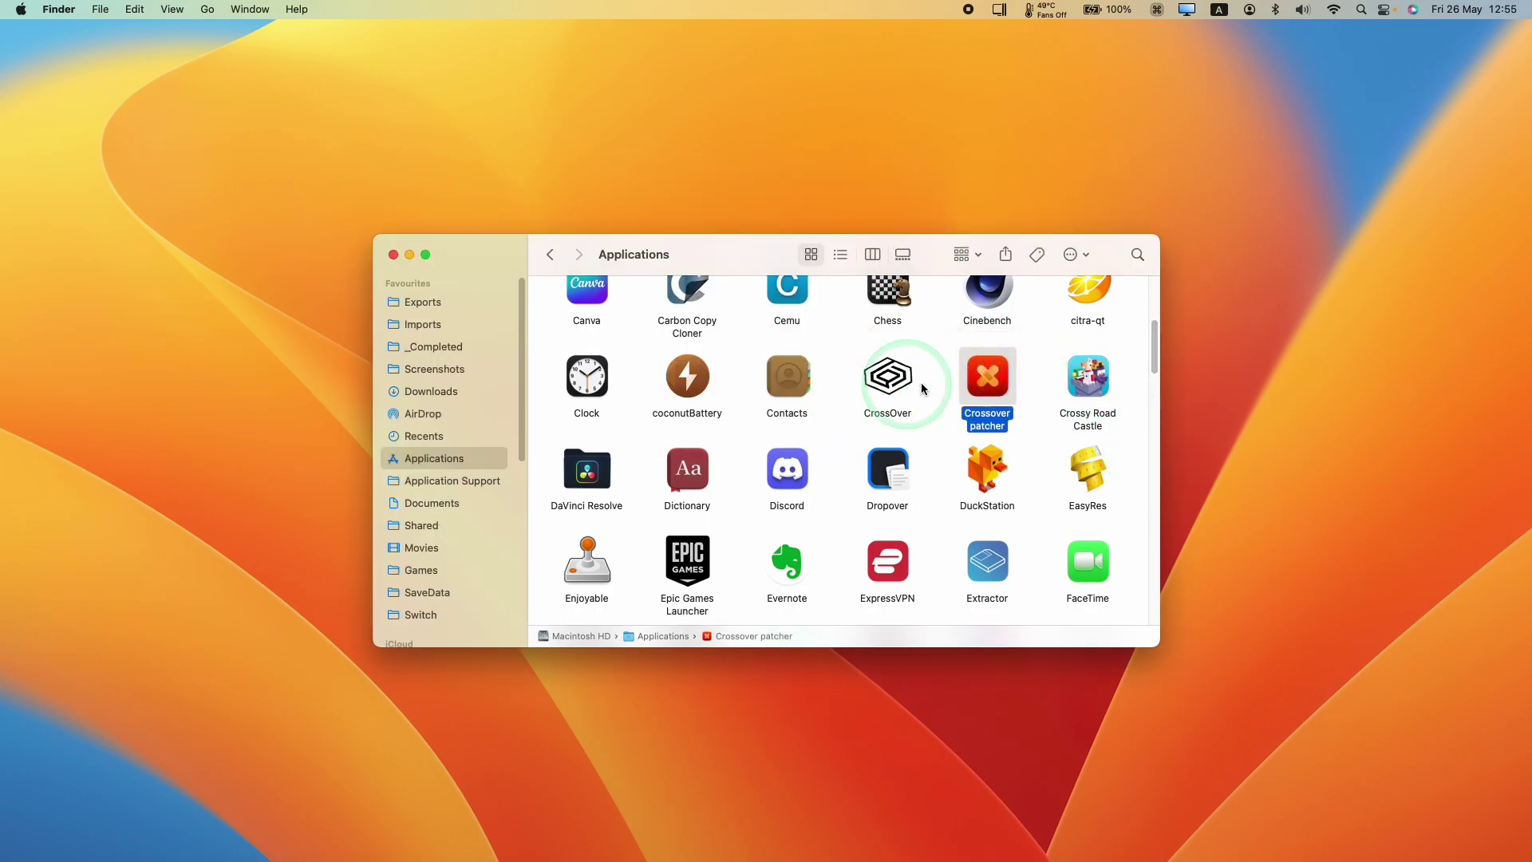
Open the Crossover patcher app, overriding the macOS block on unverified software.
{"action": "left_click", "coordinate": [996, 384], "text": "ctrl"}
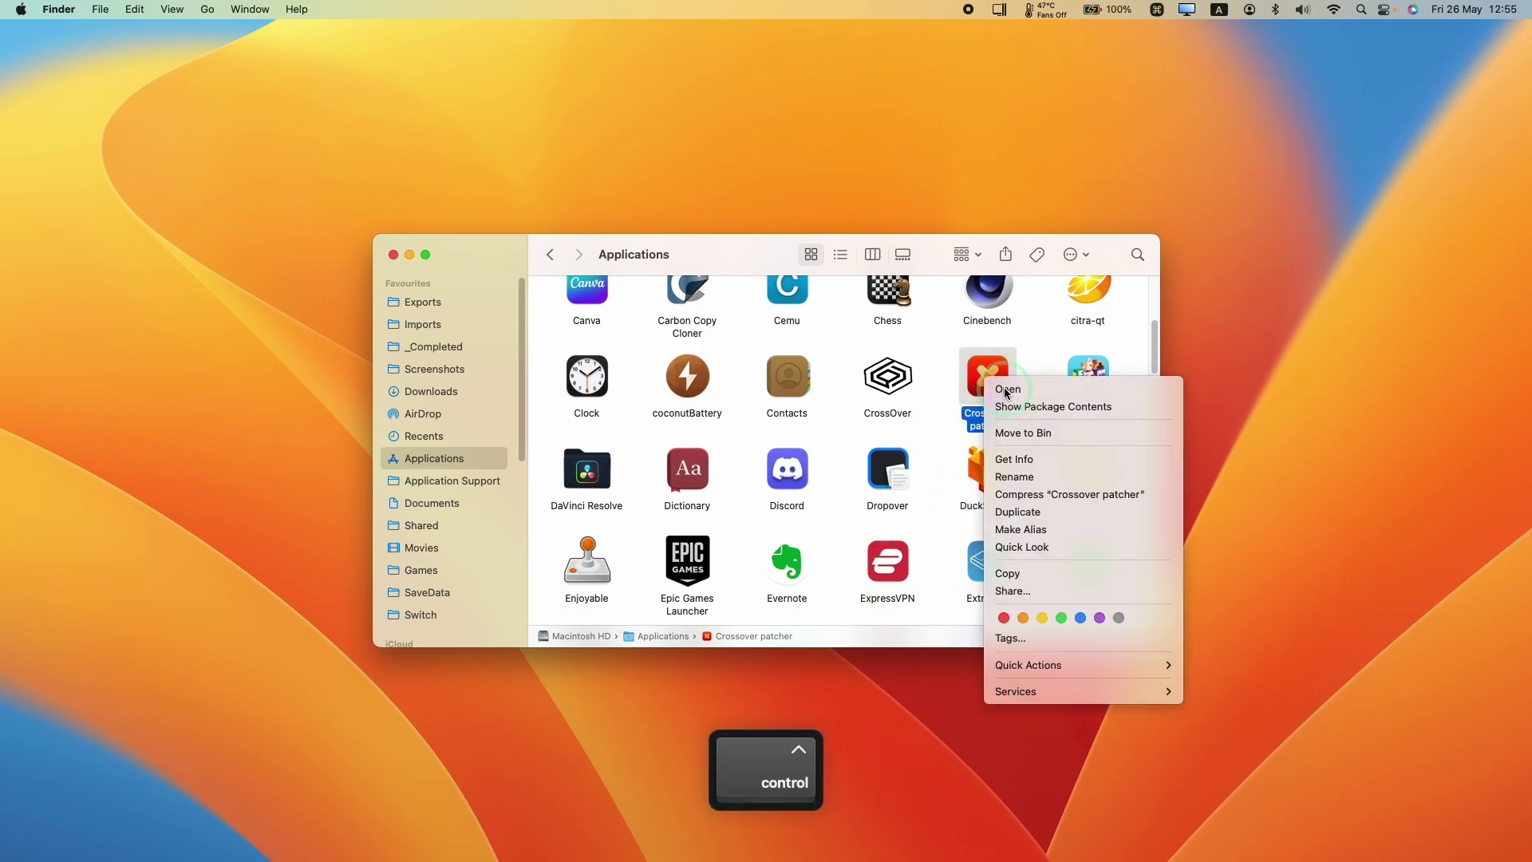
{"action": "left_click", "coordinate": [997, 388]}
{"action": "left_click", "coordinate": [777, 376]}
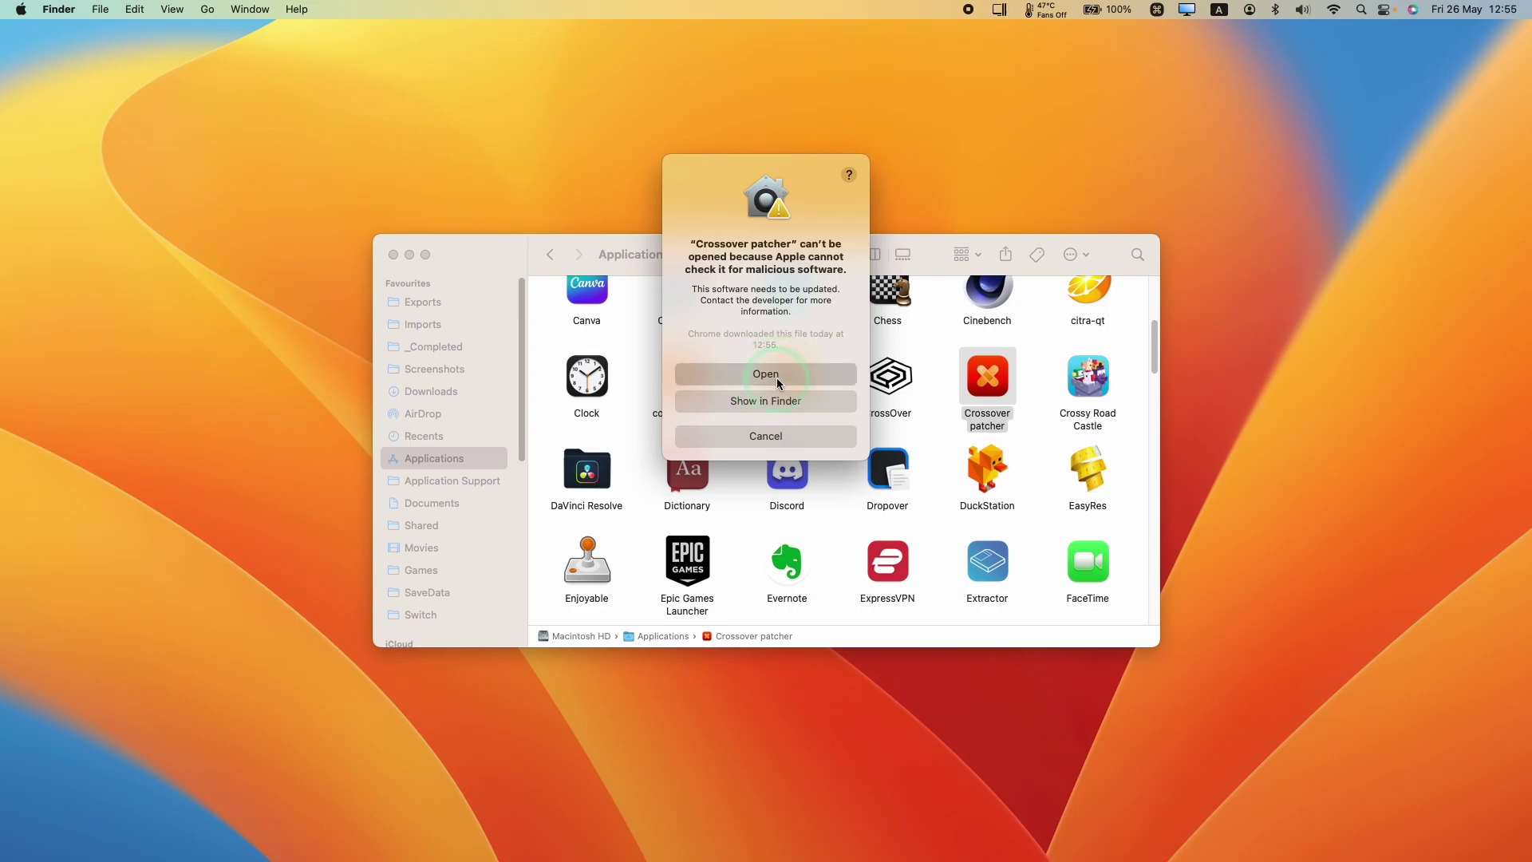
{"action": "left_click", "coordinate": [1016, 506]}
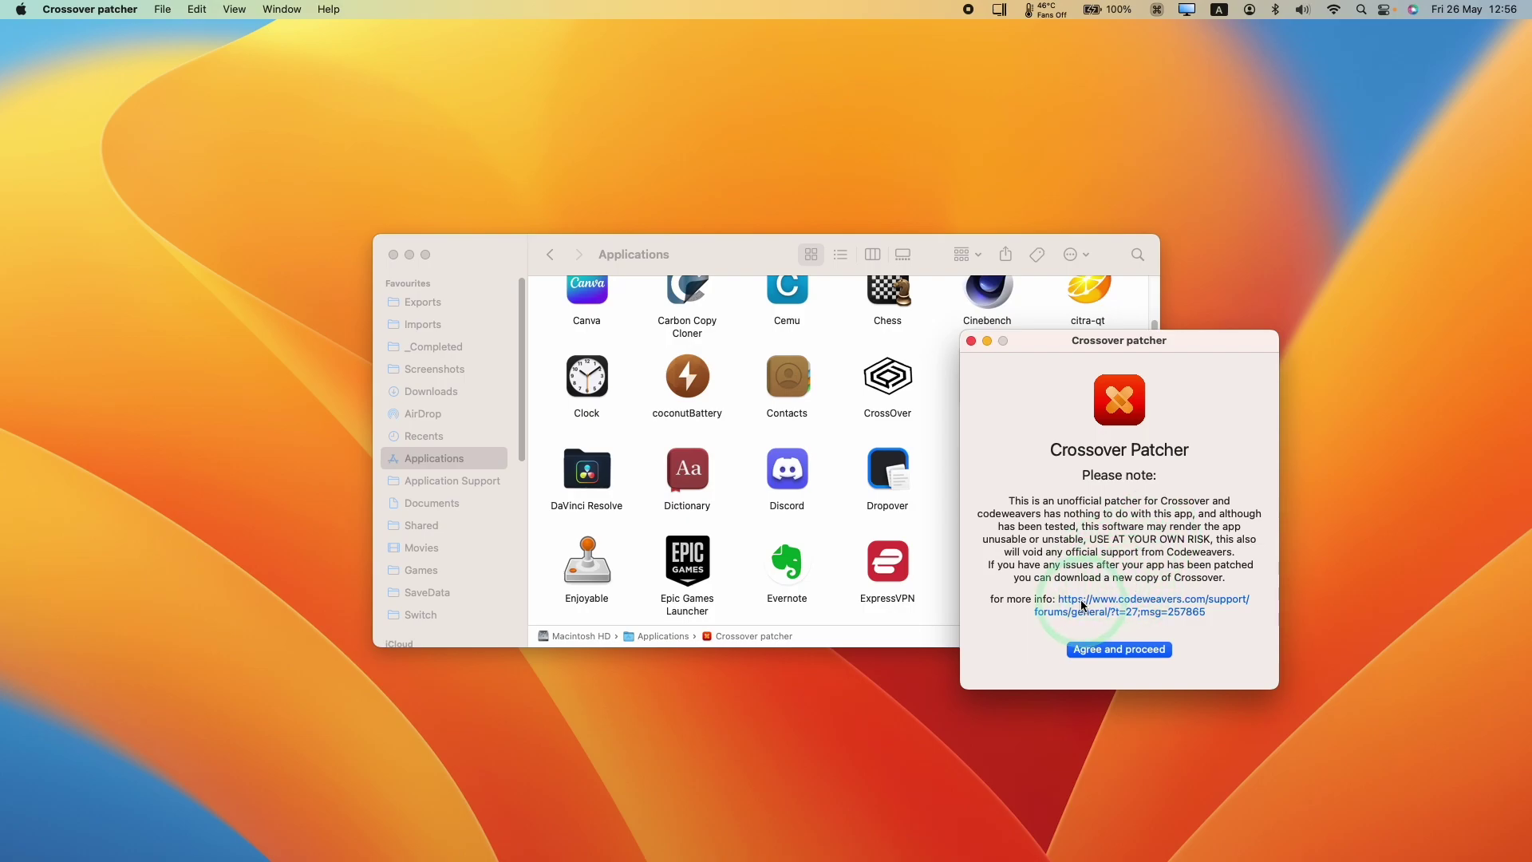
Follow the patcher's more info link and read the CodeWeavers forum thread about custom DXVK and MoltenVK versions.
{"action": "left_click", "coordinate": [1188, 610]}
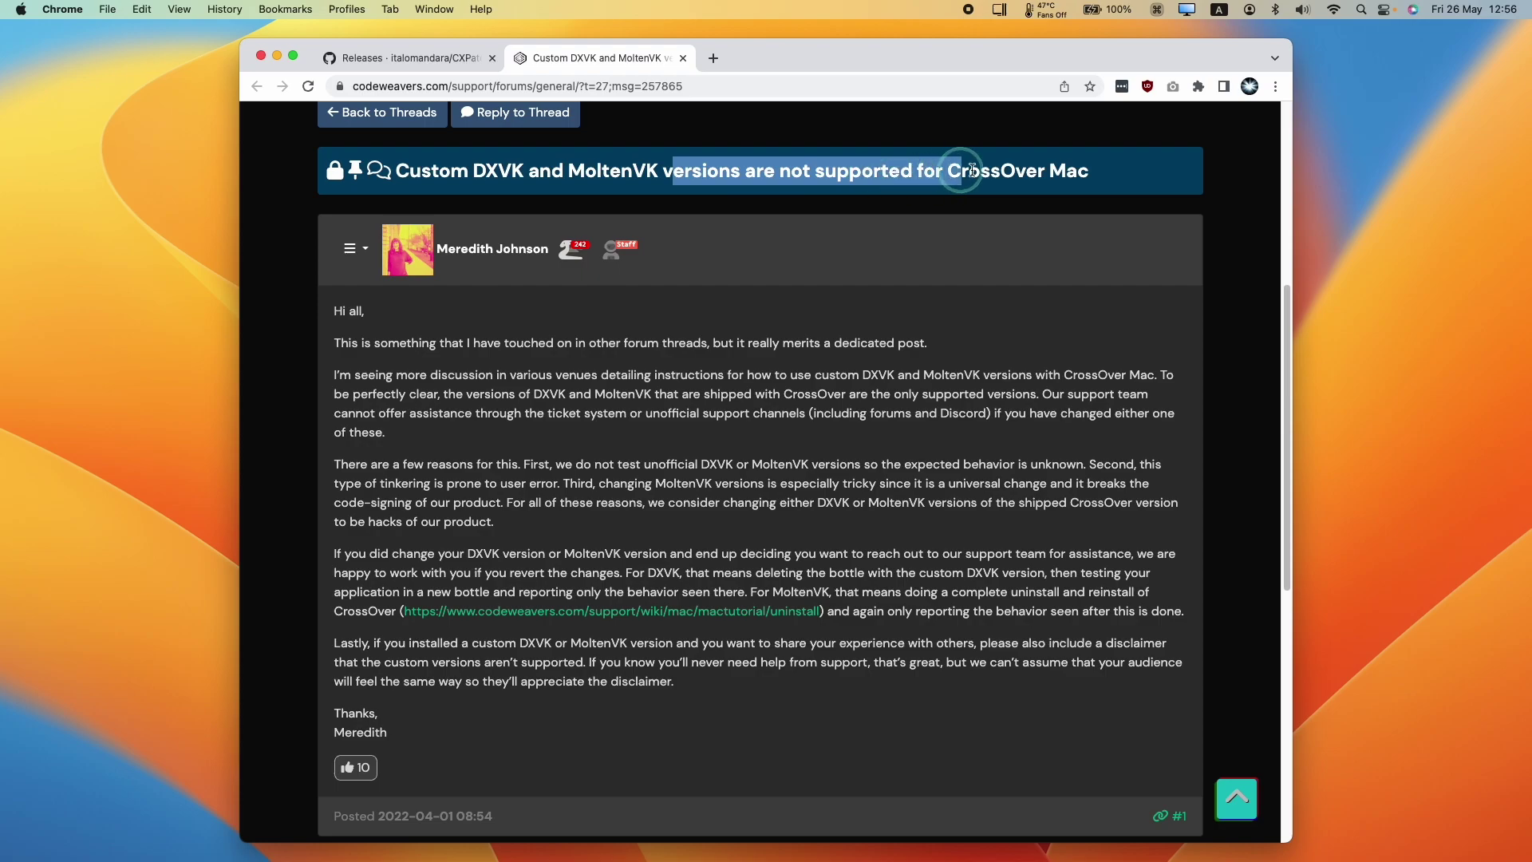
{"action": "left_click_drag", "start_coordinate": [397, 169], "coordinate": [1114, 169]}
{"action": "left_click", "coordinate": [1078, 162]}
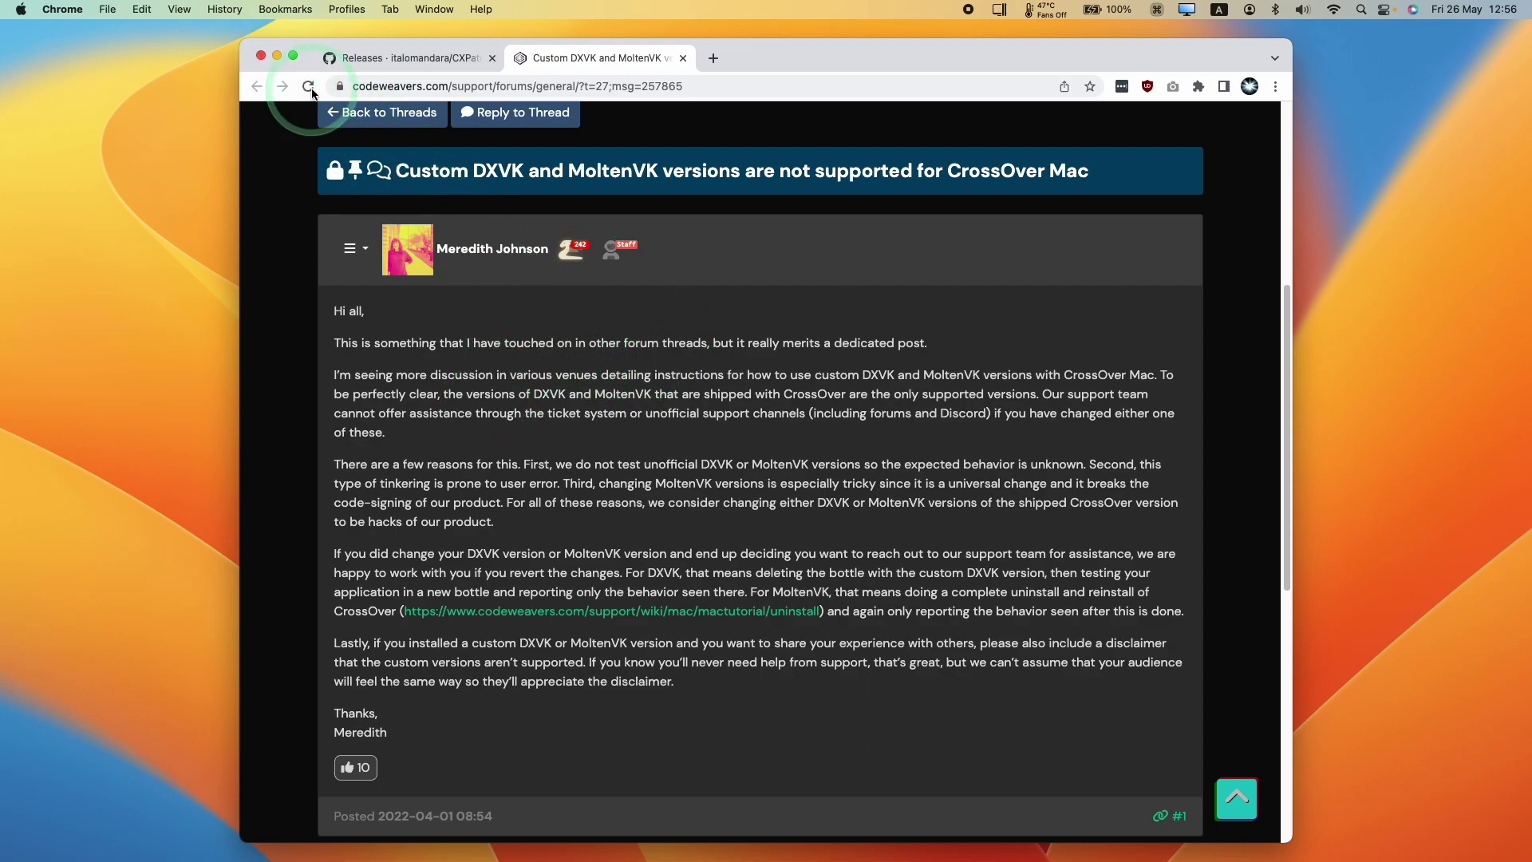
{"action": "left_click", "coordinate": [276, 55]}
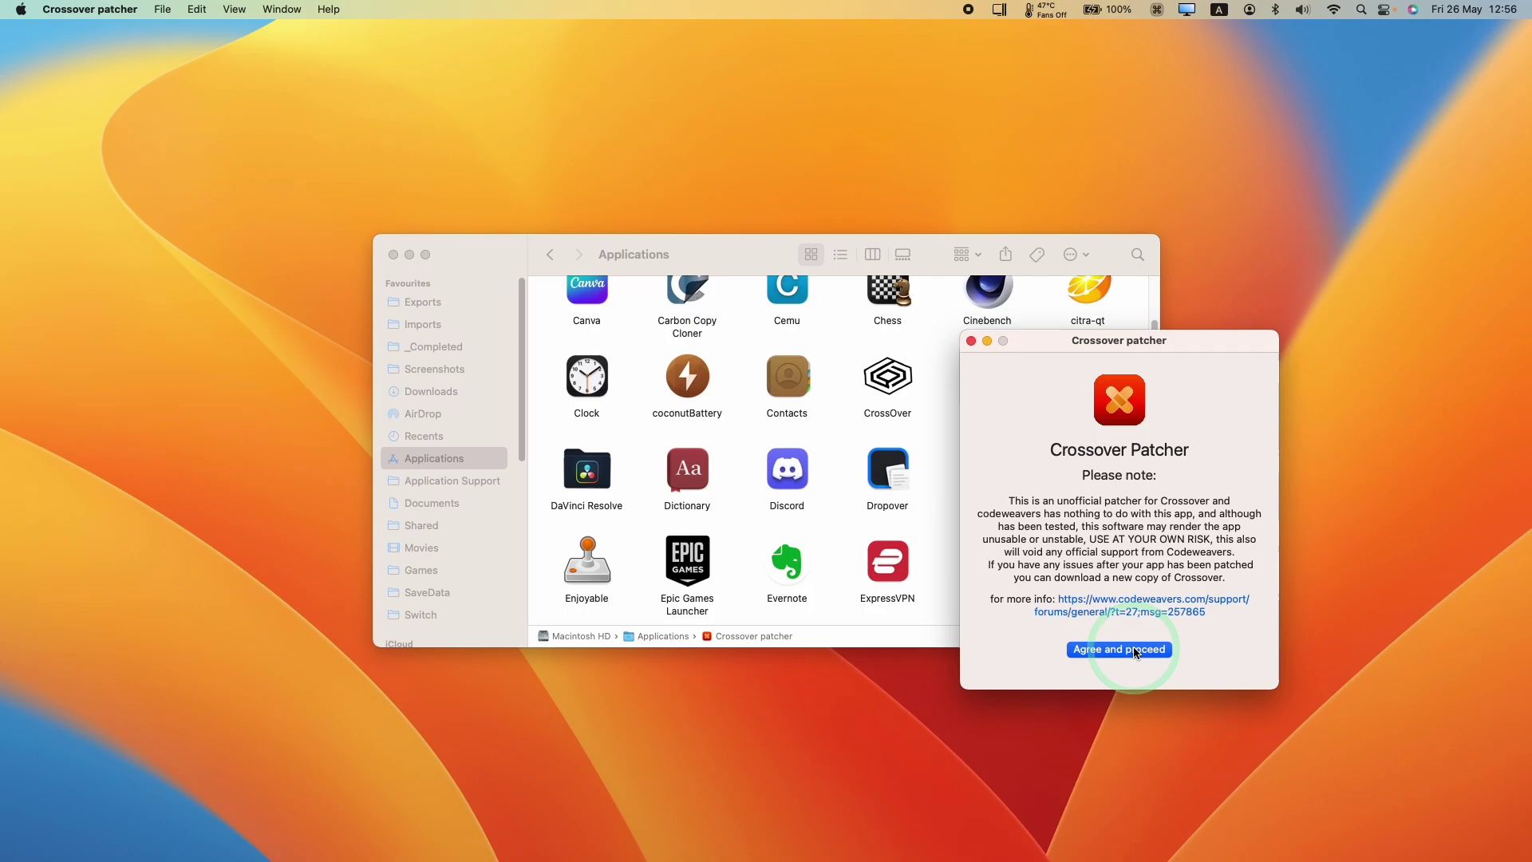
Accept the Crossover patcher's disclaimer and patch the CrossOver app from the Applications folder.
{"action": "left_click", "coordinate": [1136, 651]}
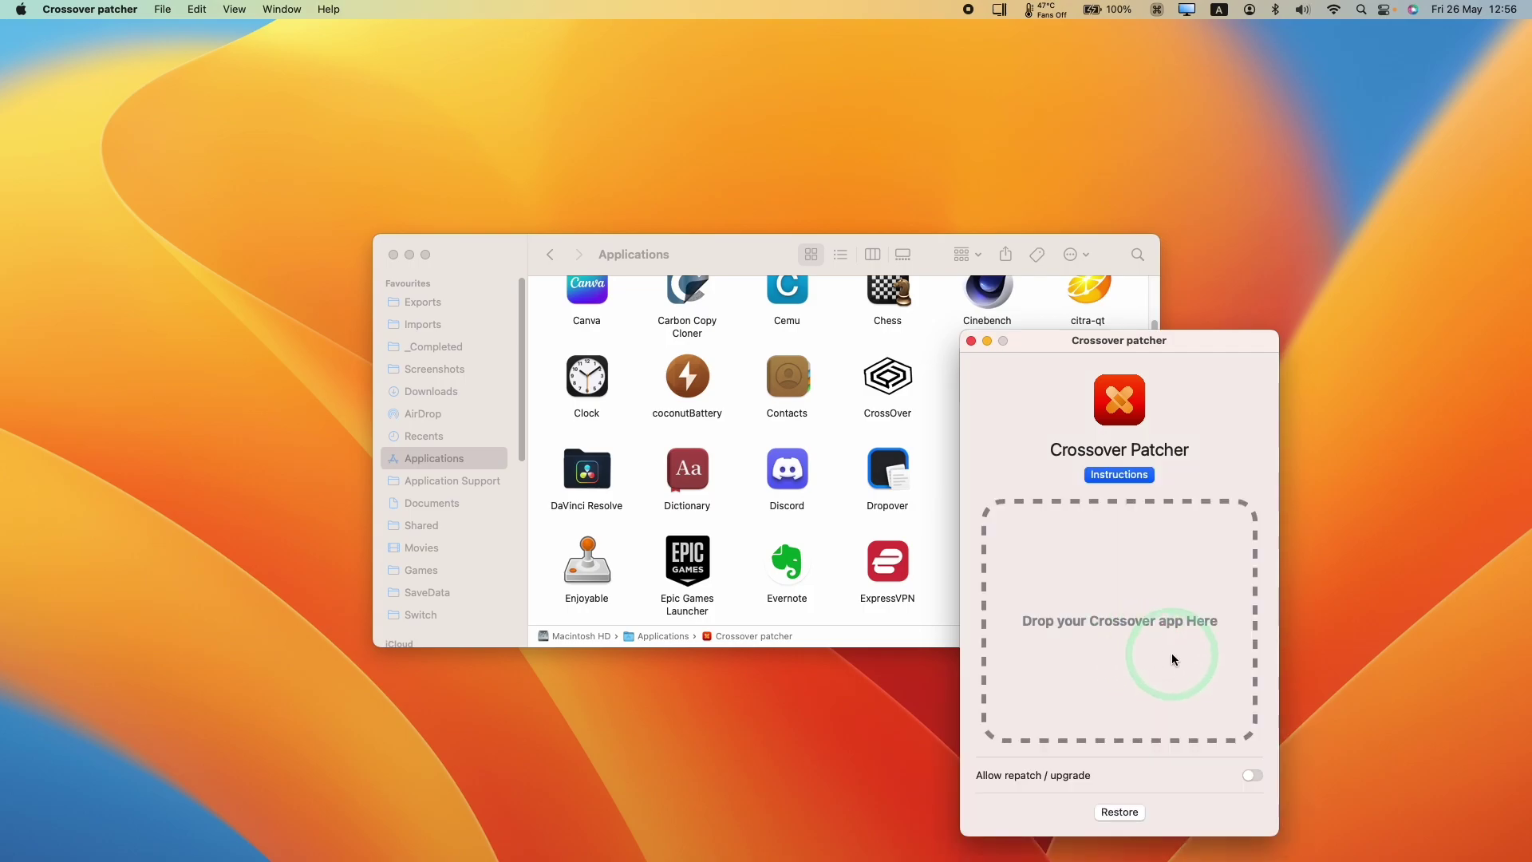
{"action": "left_click", "coordinate": [891, 378]}
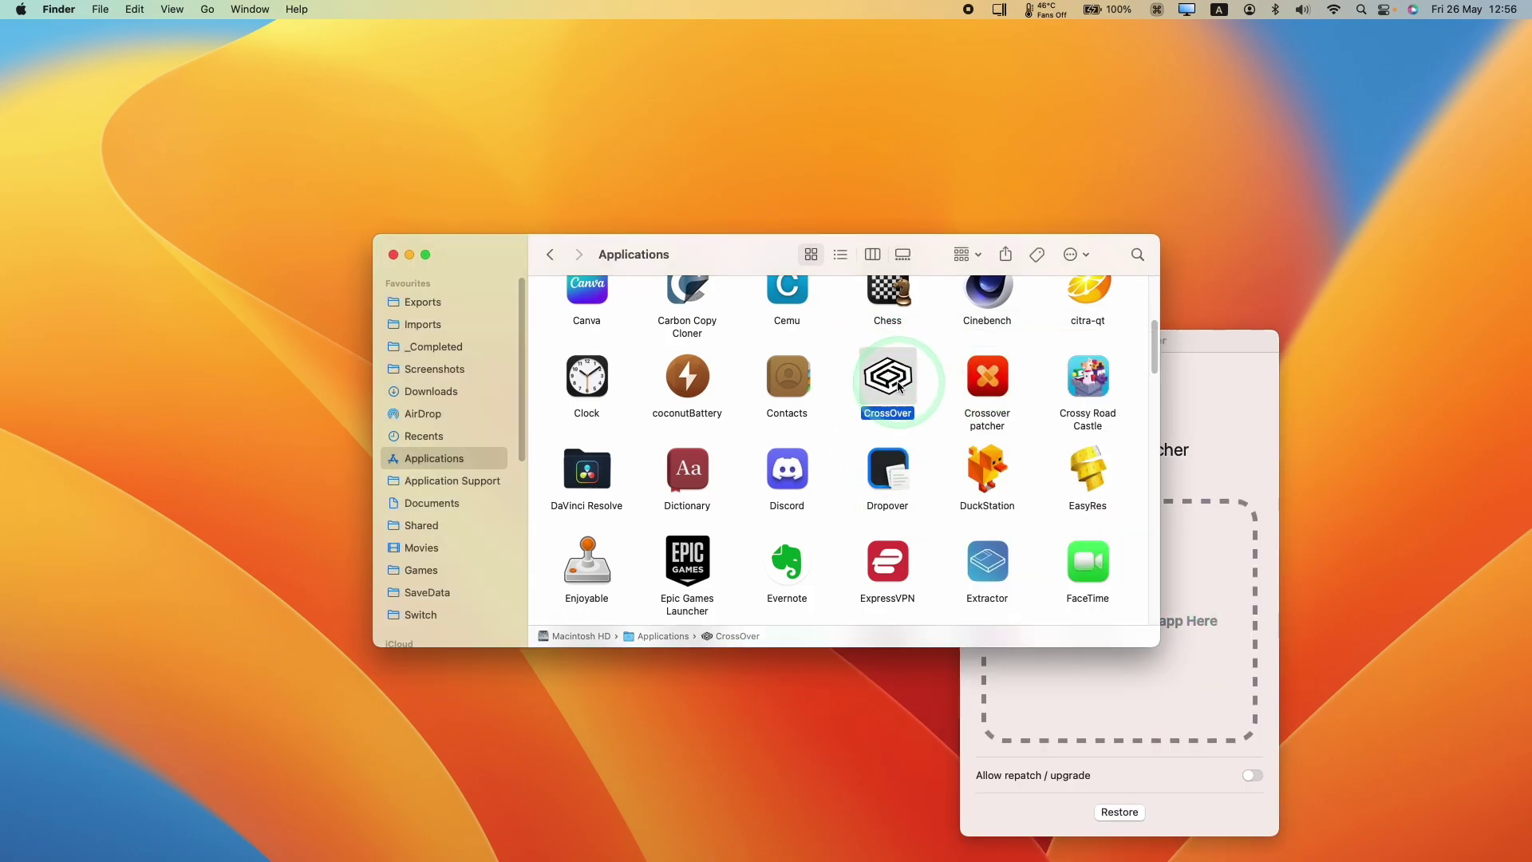
{"action": "left_click_drag", "start_coordinate": [892, 378], "coordinate": [1068, 568]}
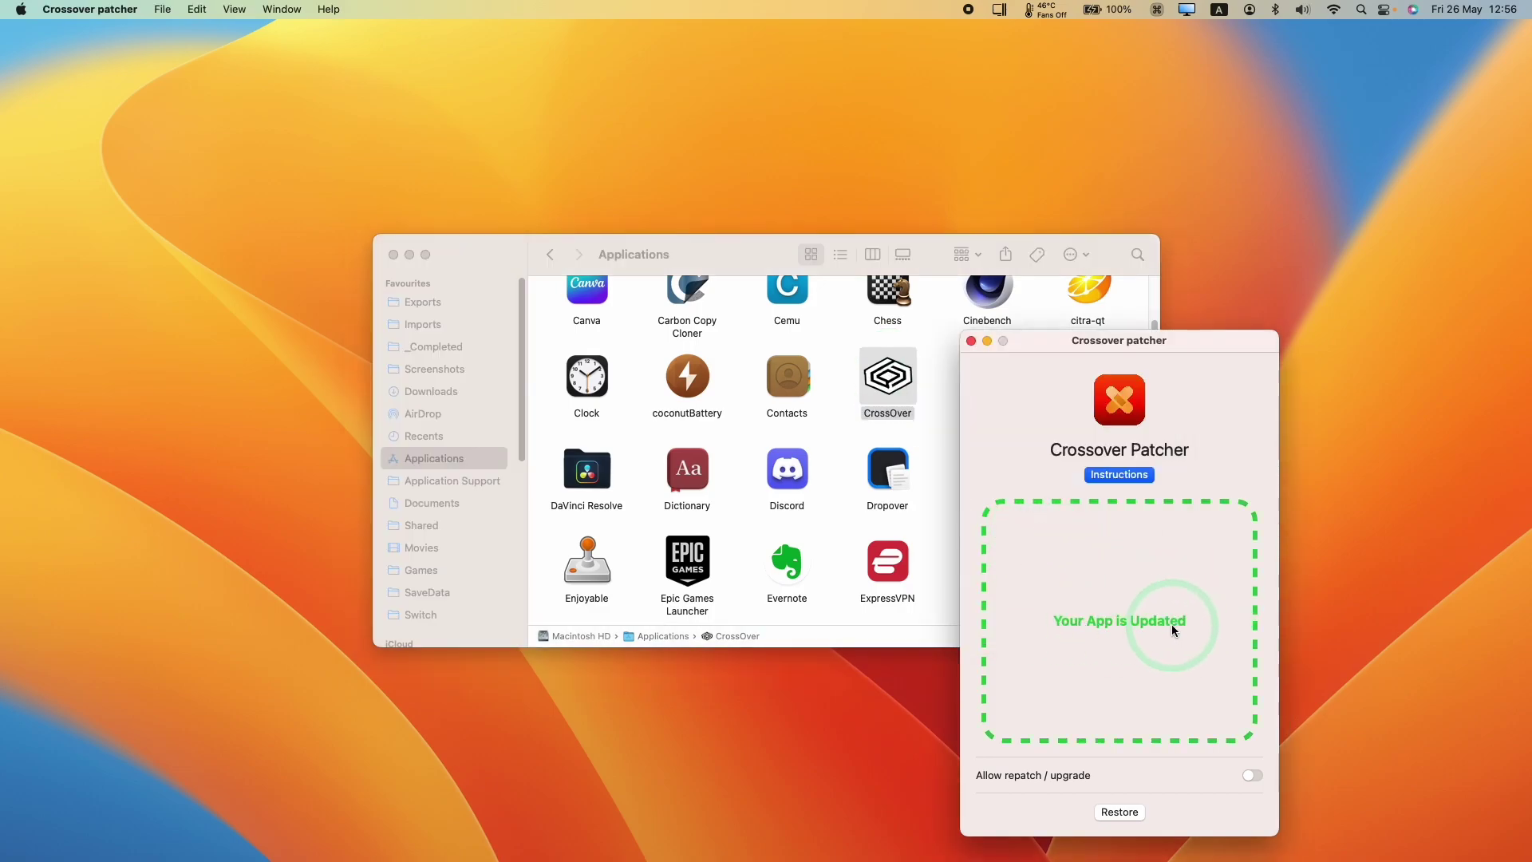
{"action": "left_click", "coordinate": [925, 417]}
{"action": "left_click", "coordinate": [1269, 435]}
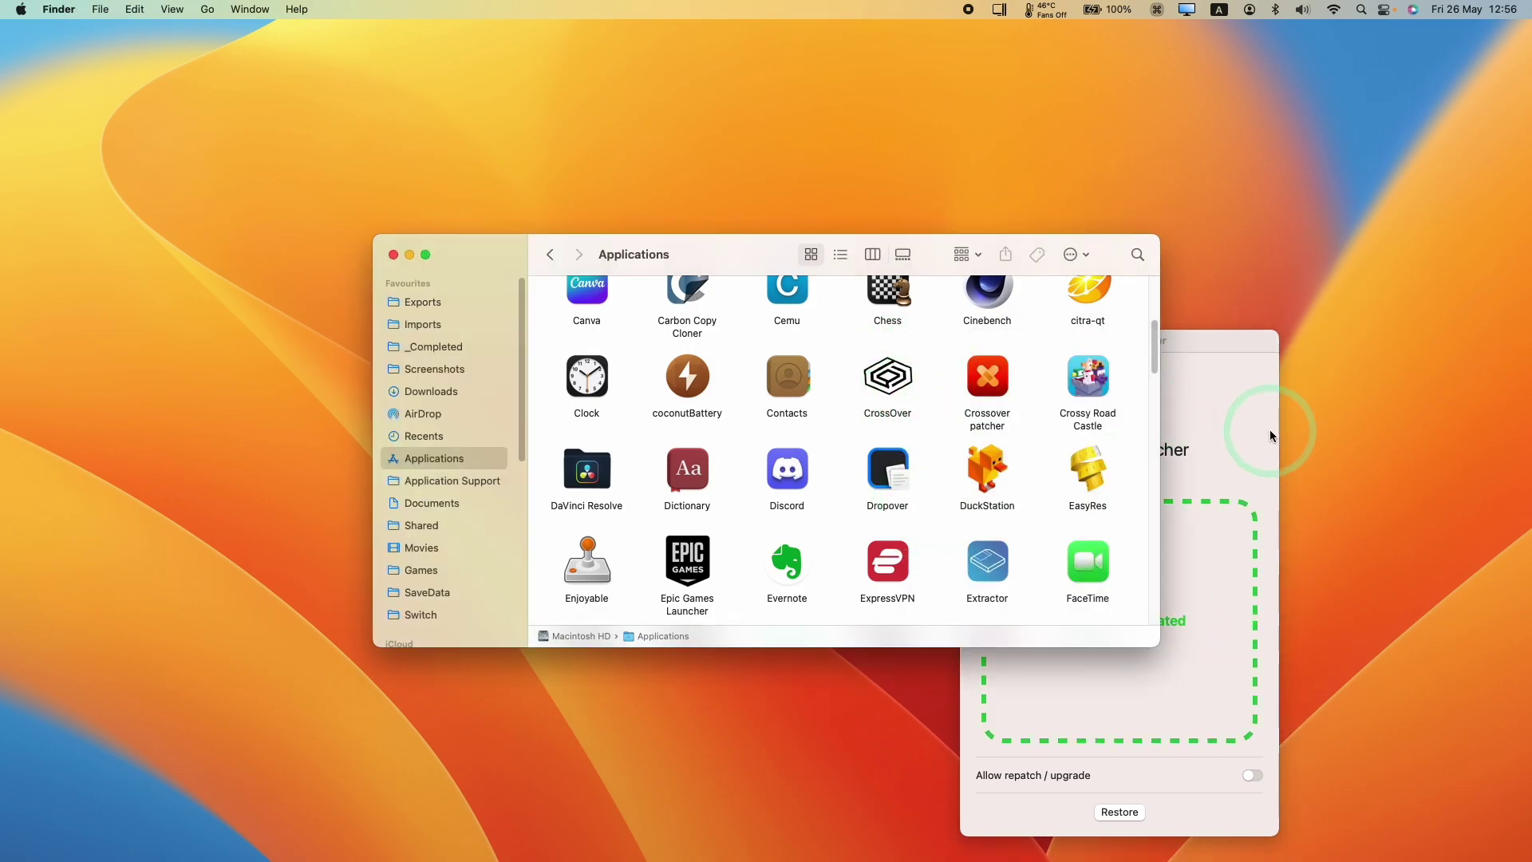
{"action": "left_click", "coordinate": [970, 340]}
Open the patched CrossOver app from the Applications folder and launch Steam from its home screen.
{"action": "left_click", "coordinate": [885, 373]}
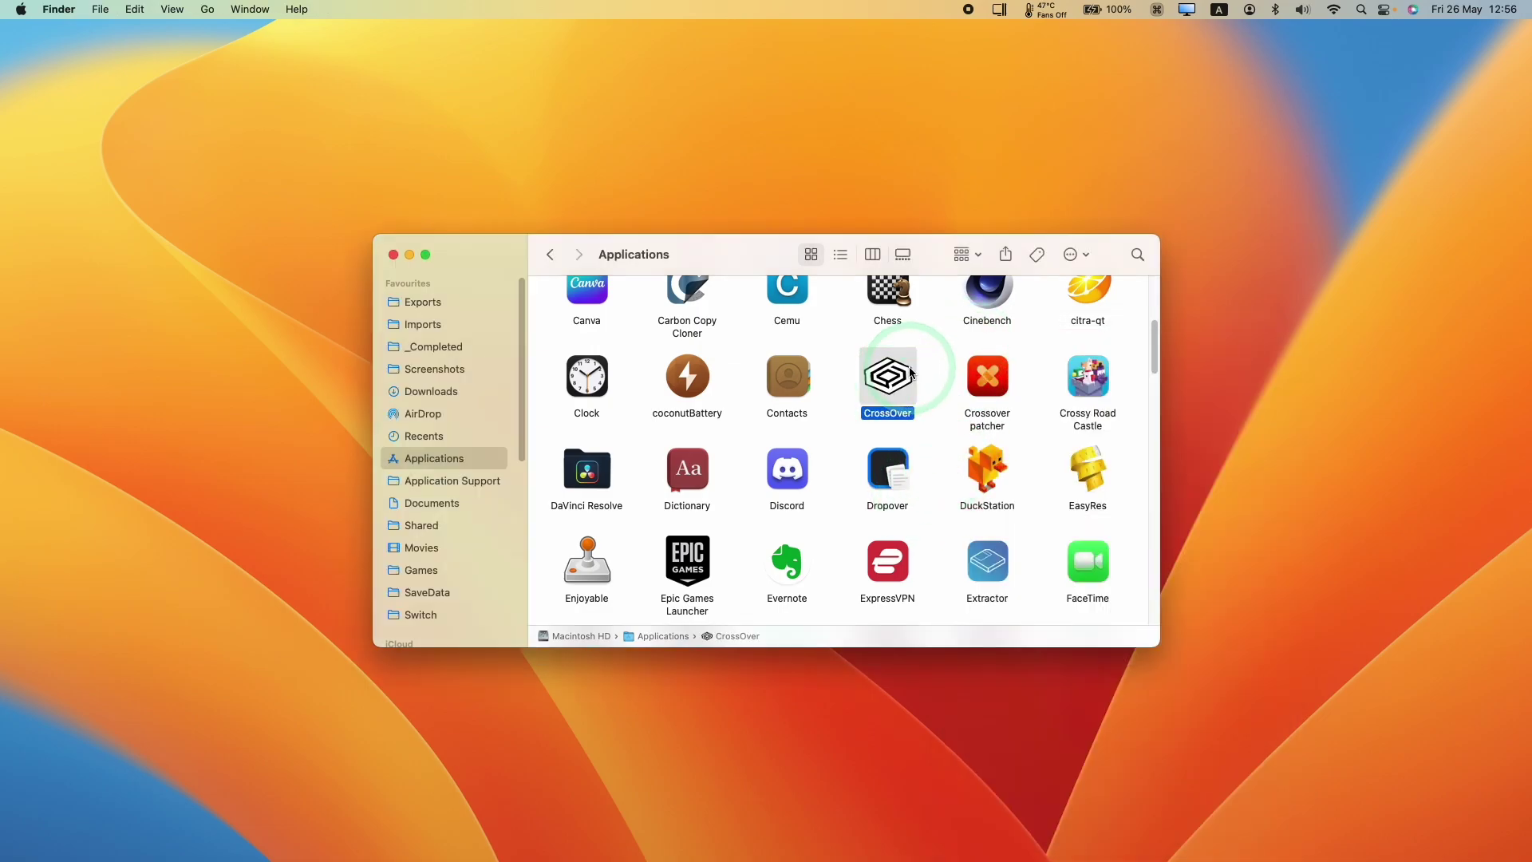
{"action": "left_click", "coordinate": [916, 399]}
{"action": "left_click", "coordinate": [562, 315]}
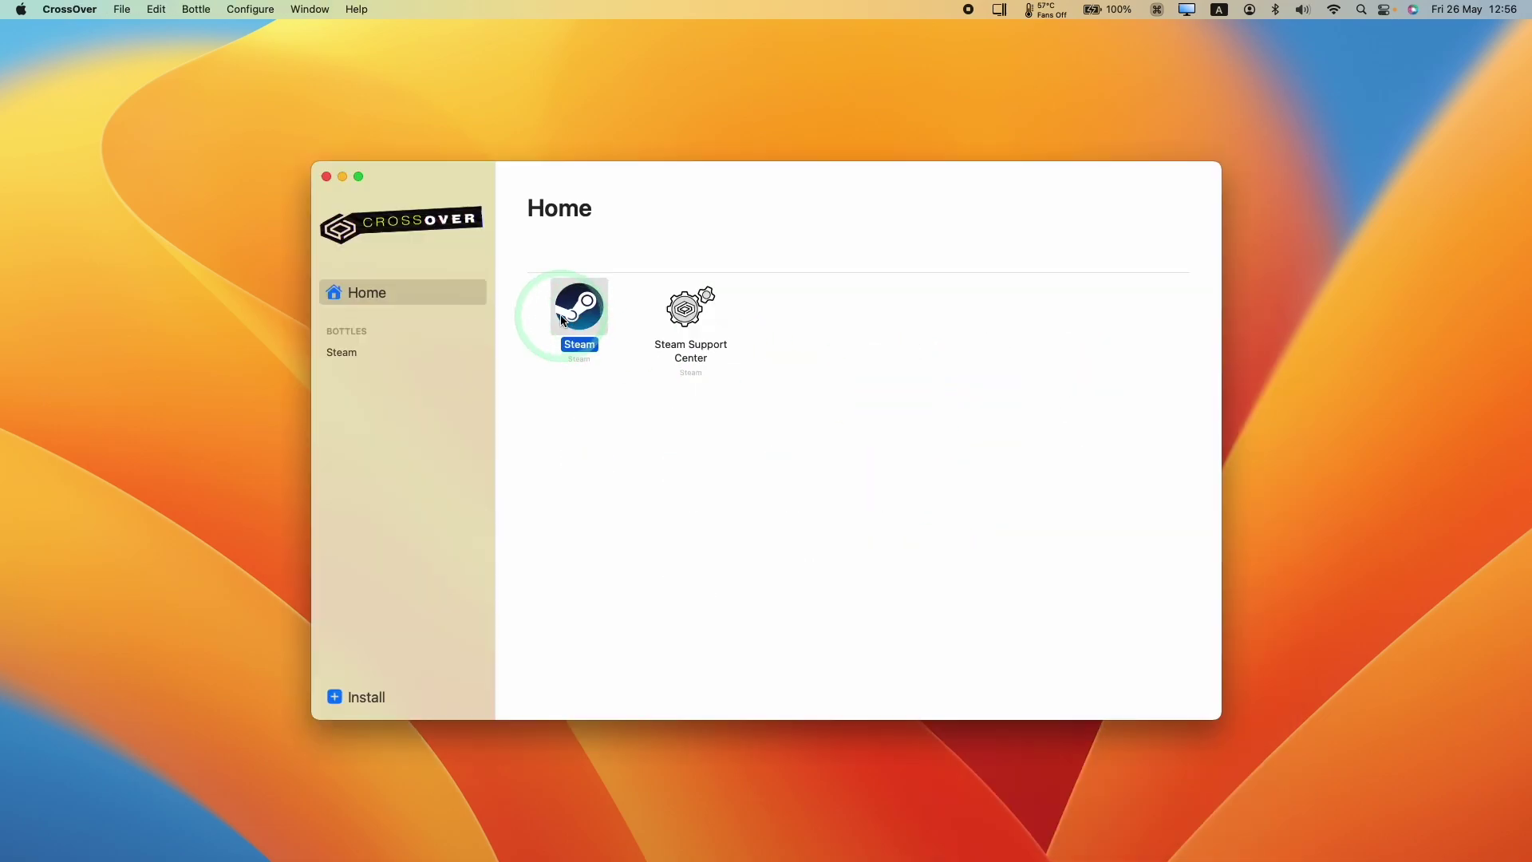
{"action": "double_click", "coordinate": [576, 314]}
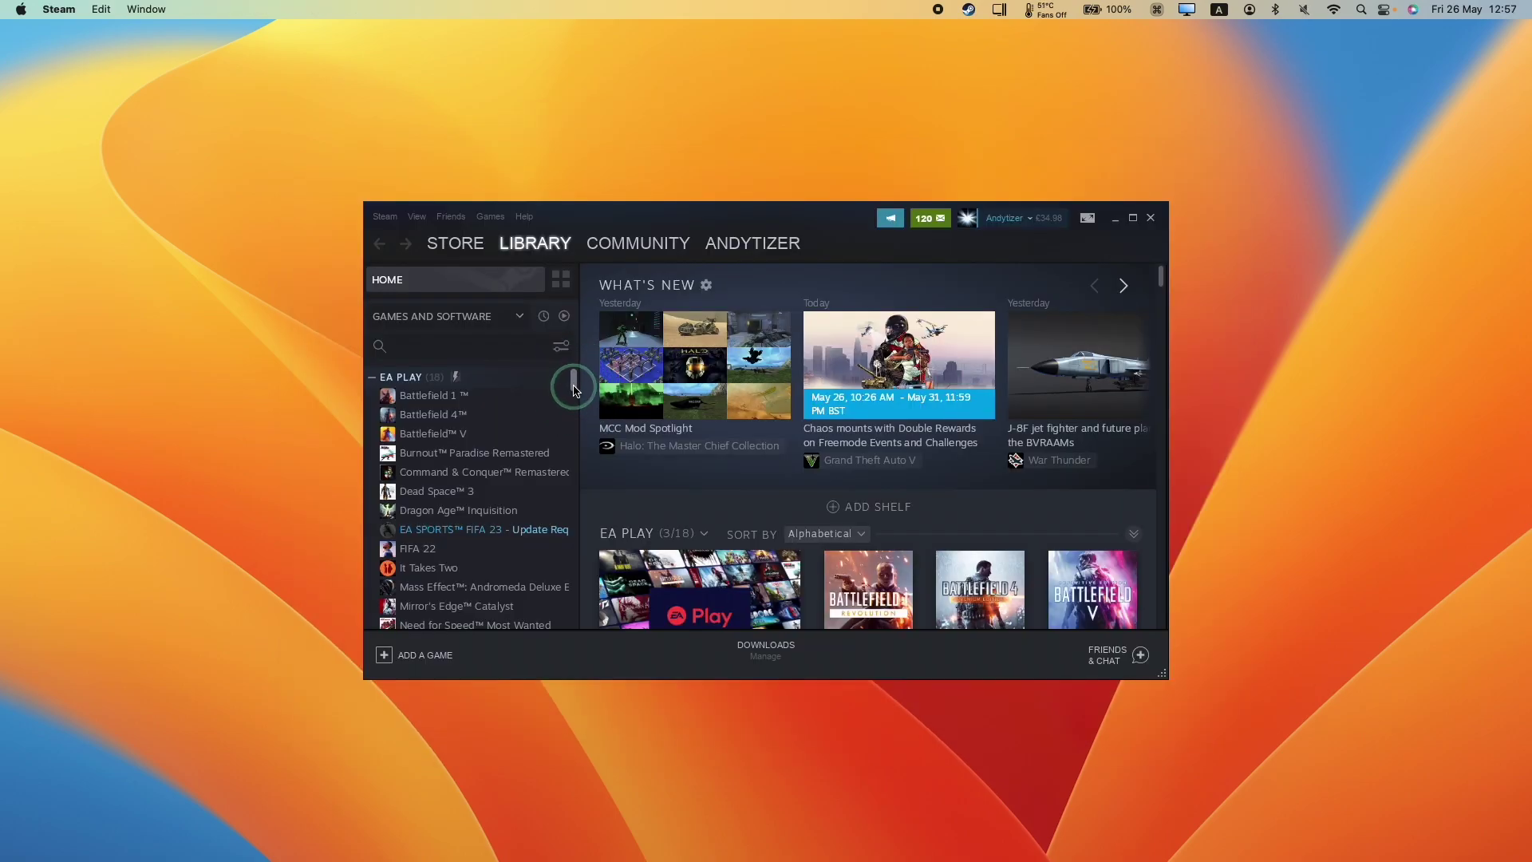
Open the Warhammer 40,000: Boltgun page in the Steam store and add the game to the cart.
{"action": "left_click_drag", "start_coordinate": [573, 386], "coordinate": [572, 388]}
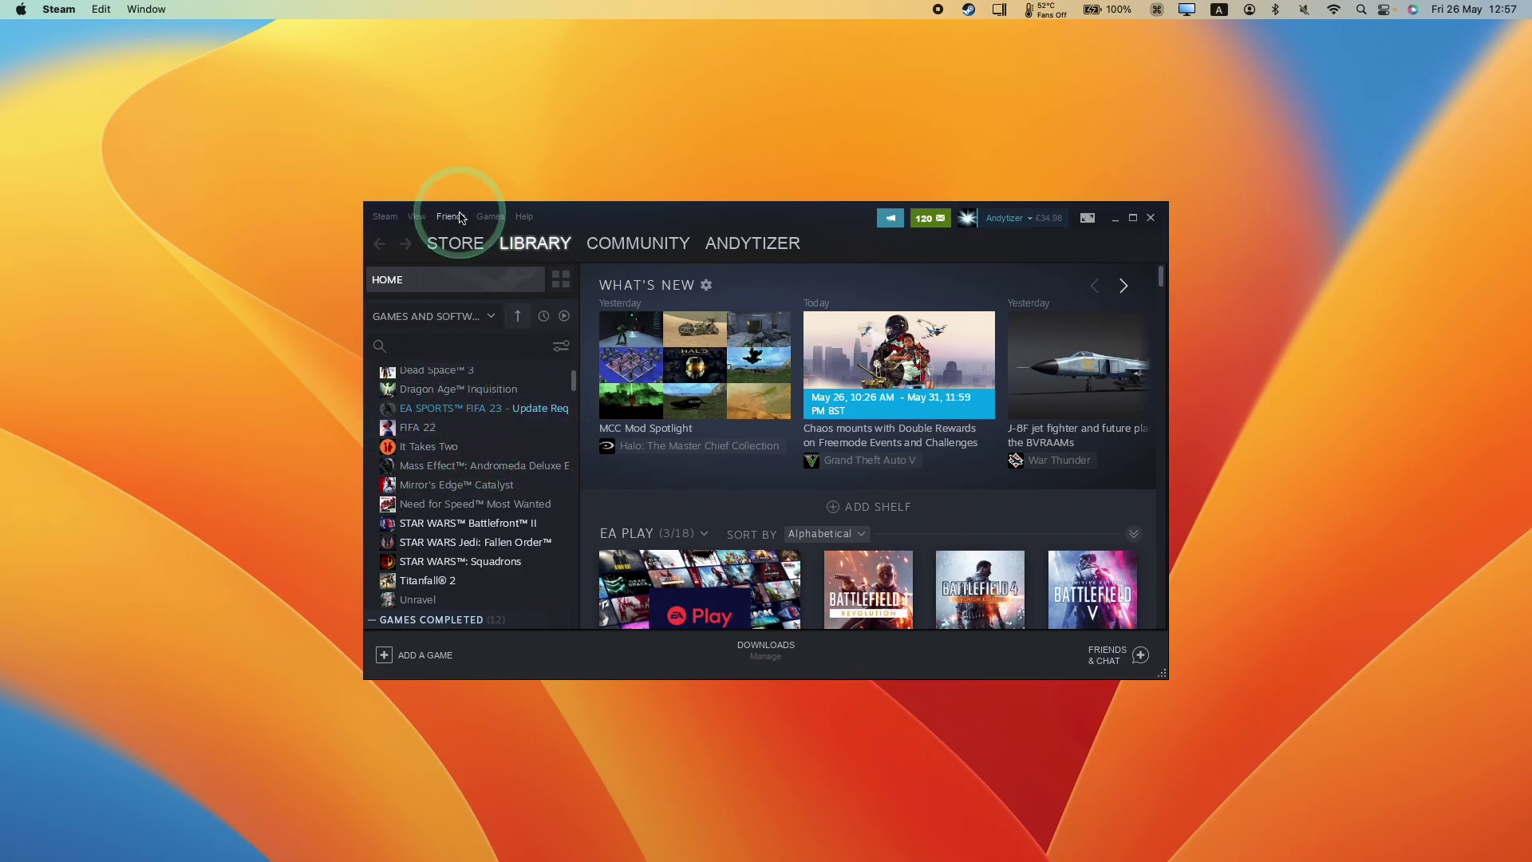
{"action": "left_click", "coordinate": [455, 243]}
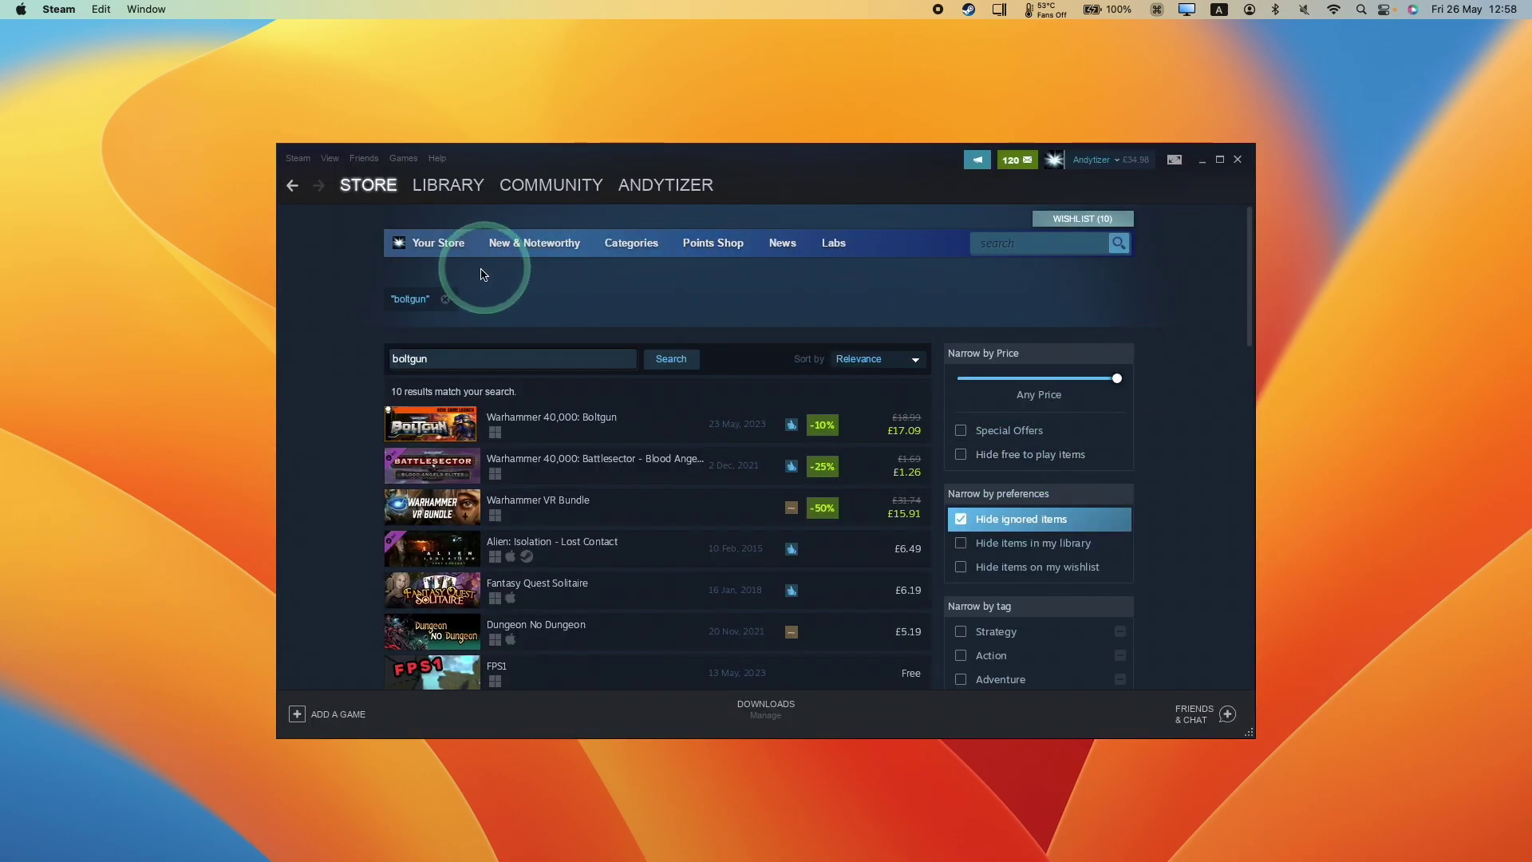
{"action": "mouse_move", "coordinate": [539, 420]}
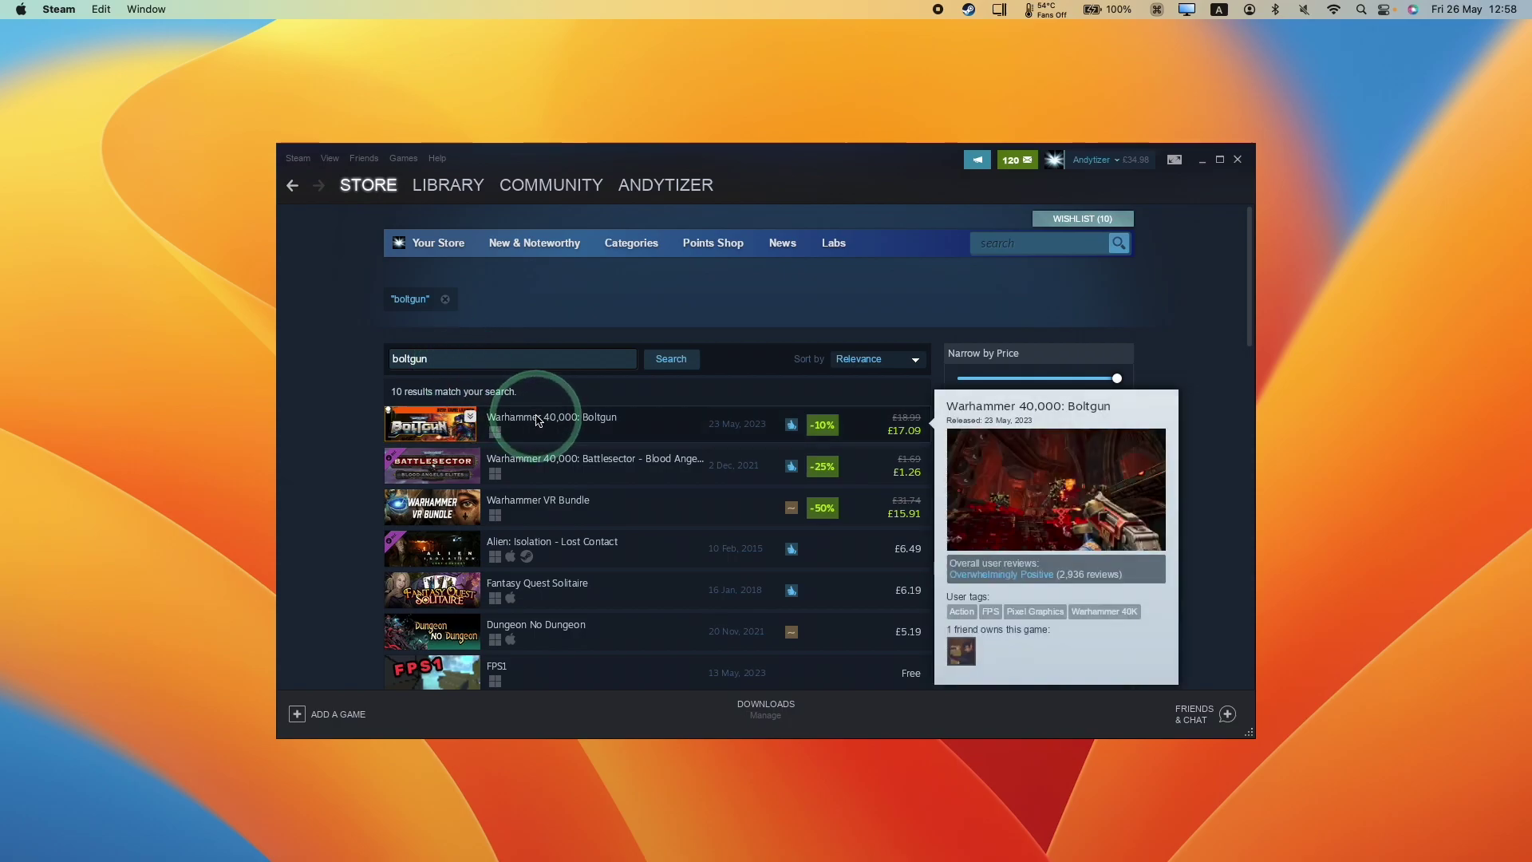
{"action": "left_click", "coordinate": [475, 425]}
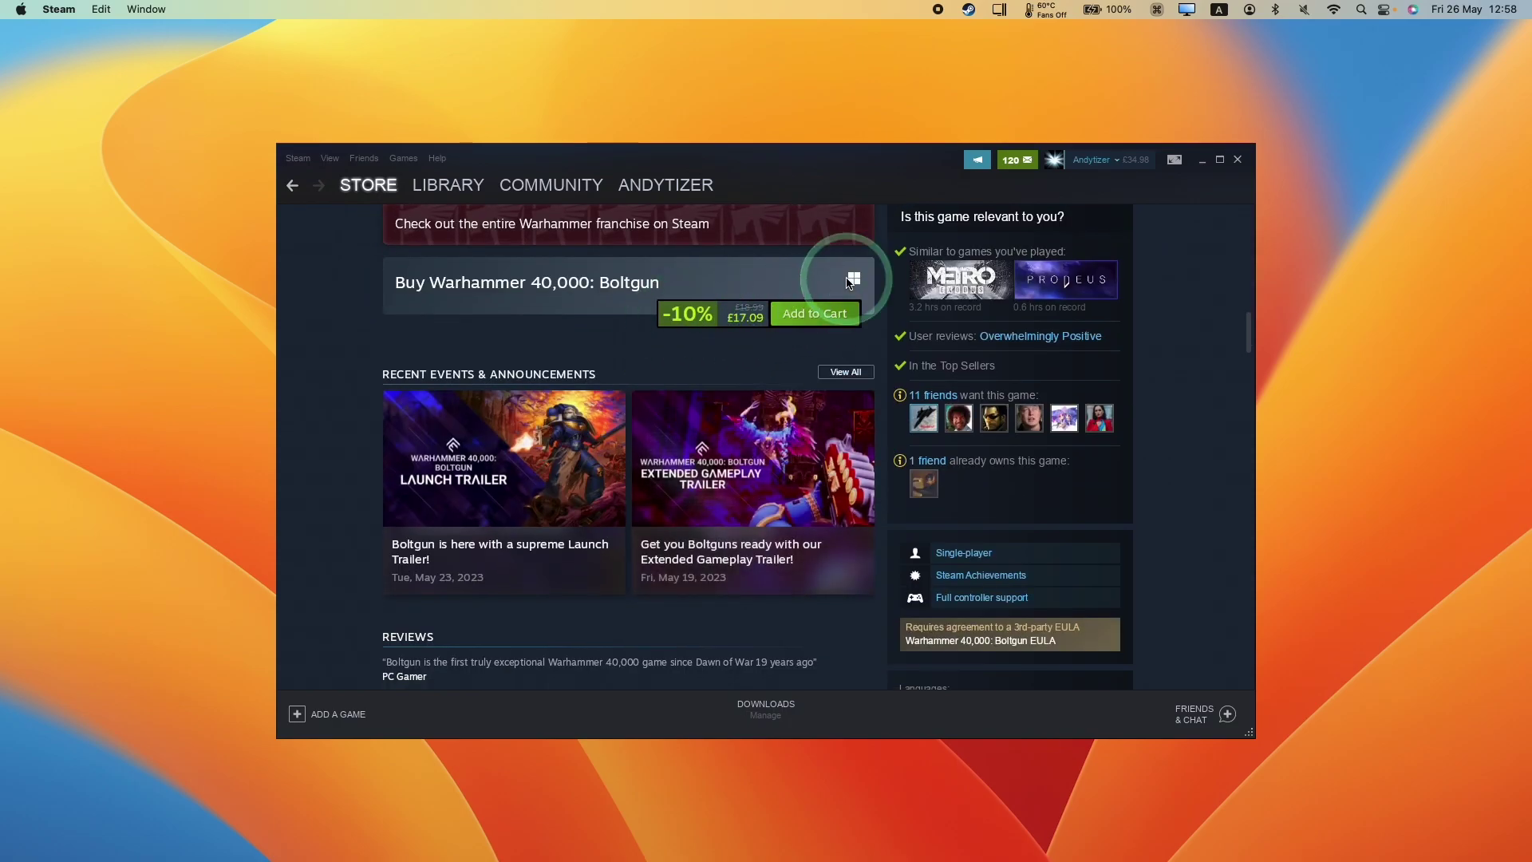
{"action": "left_click", "coordinate": [841, 319]}
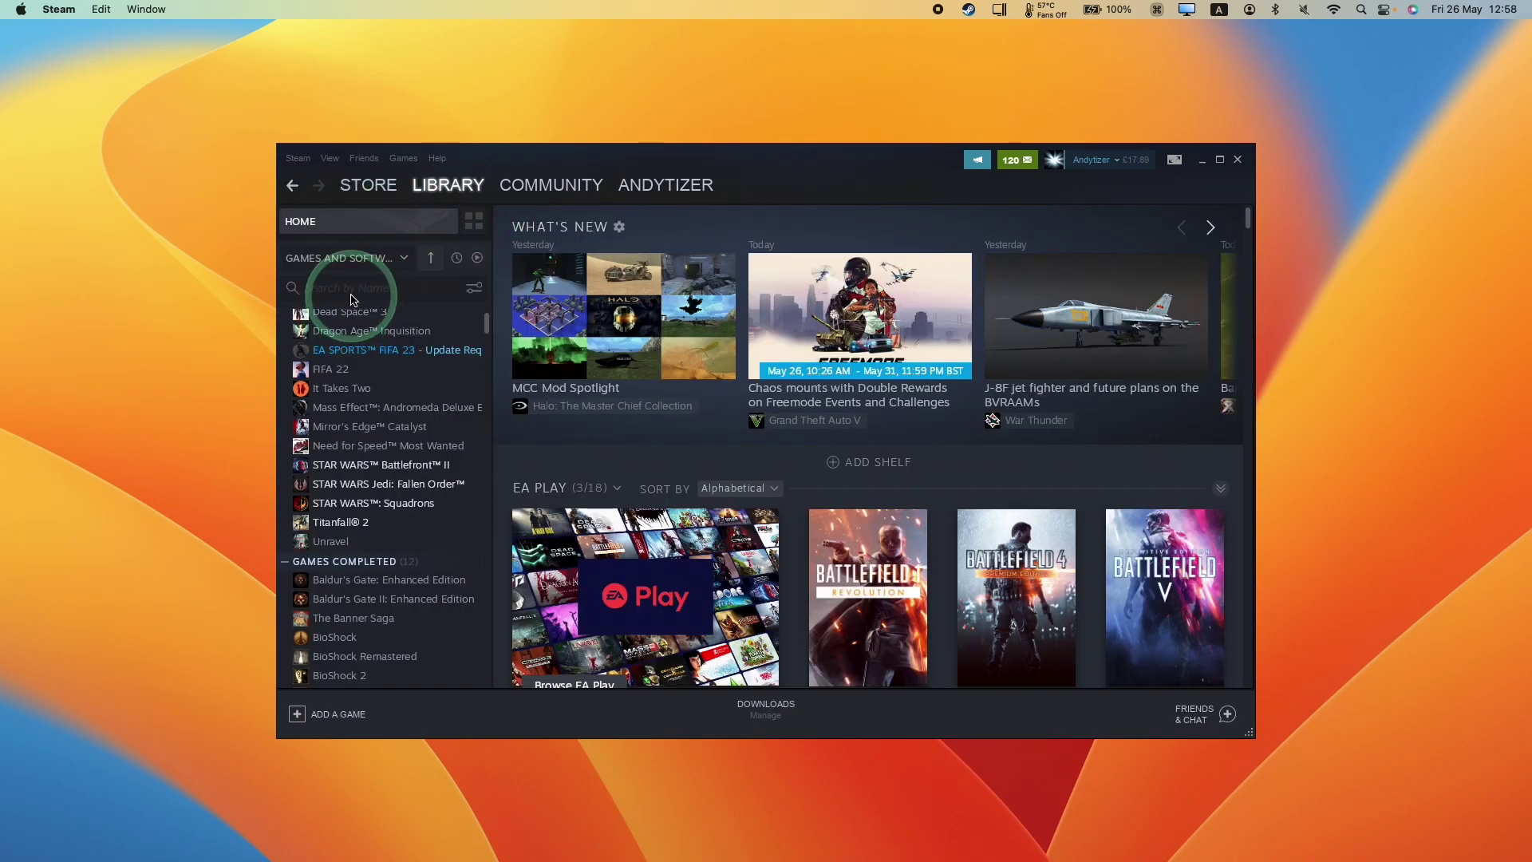
Search the Steam library for "boltgun" and install Warhammer 40,000: Boltgun.
{"action": "left_click", "coordinate": [352, 293]}
{"action": "type", "text": "boltgun"}
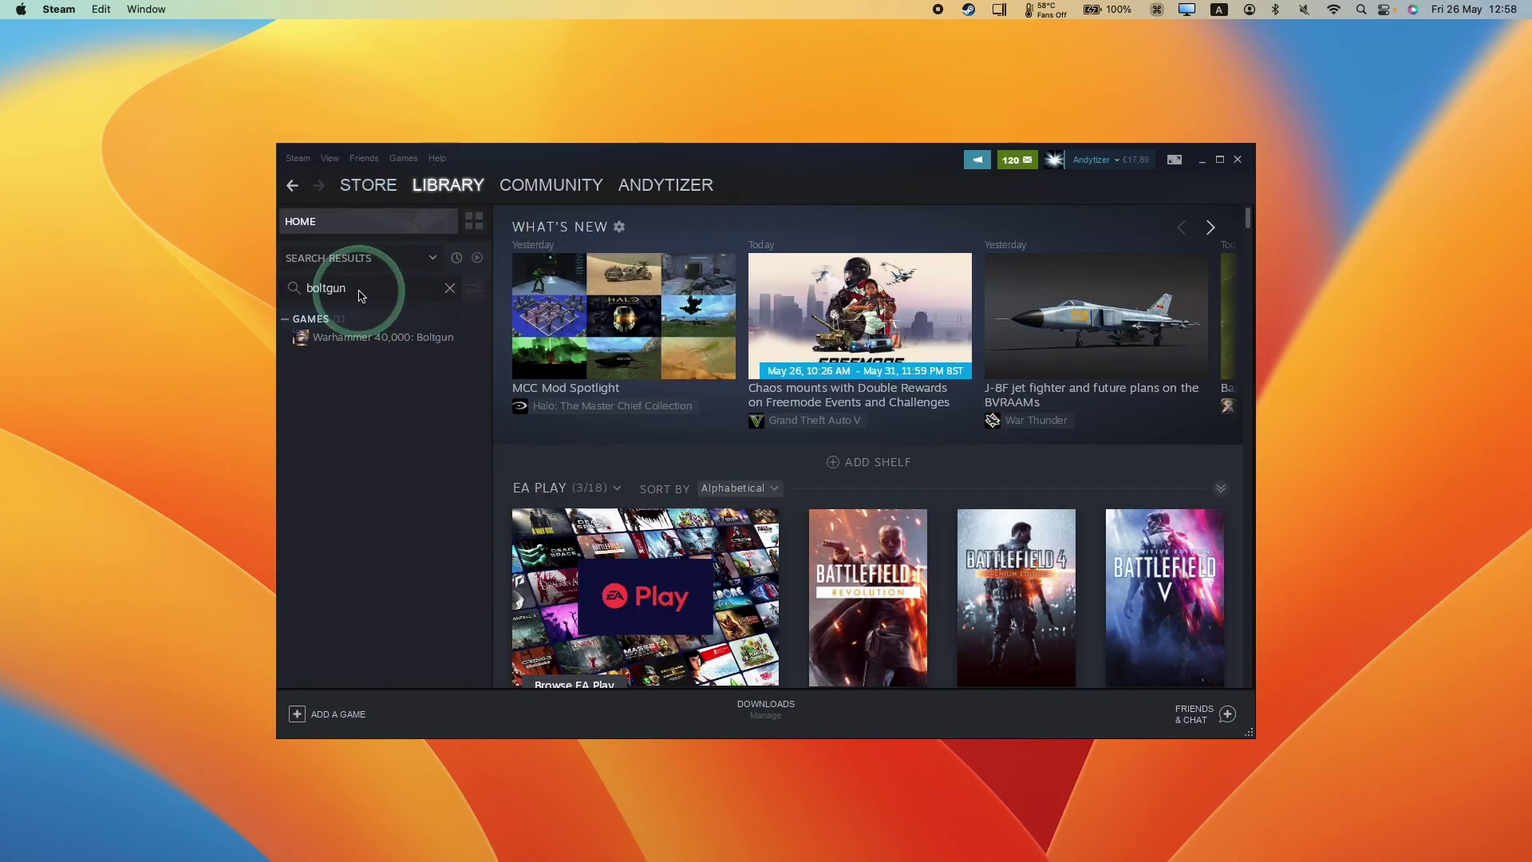
{"action": "left_click", "coordinate": [357, 340]}
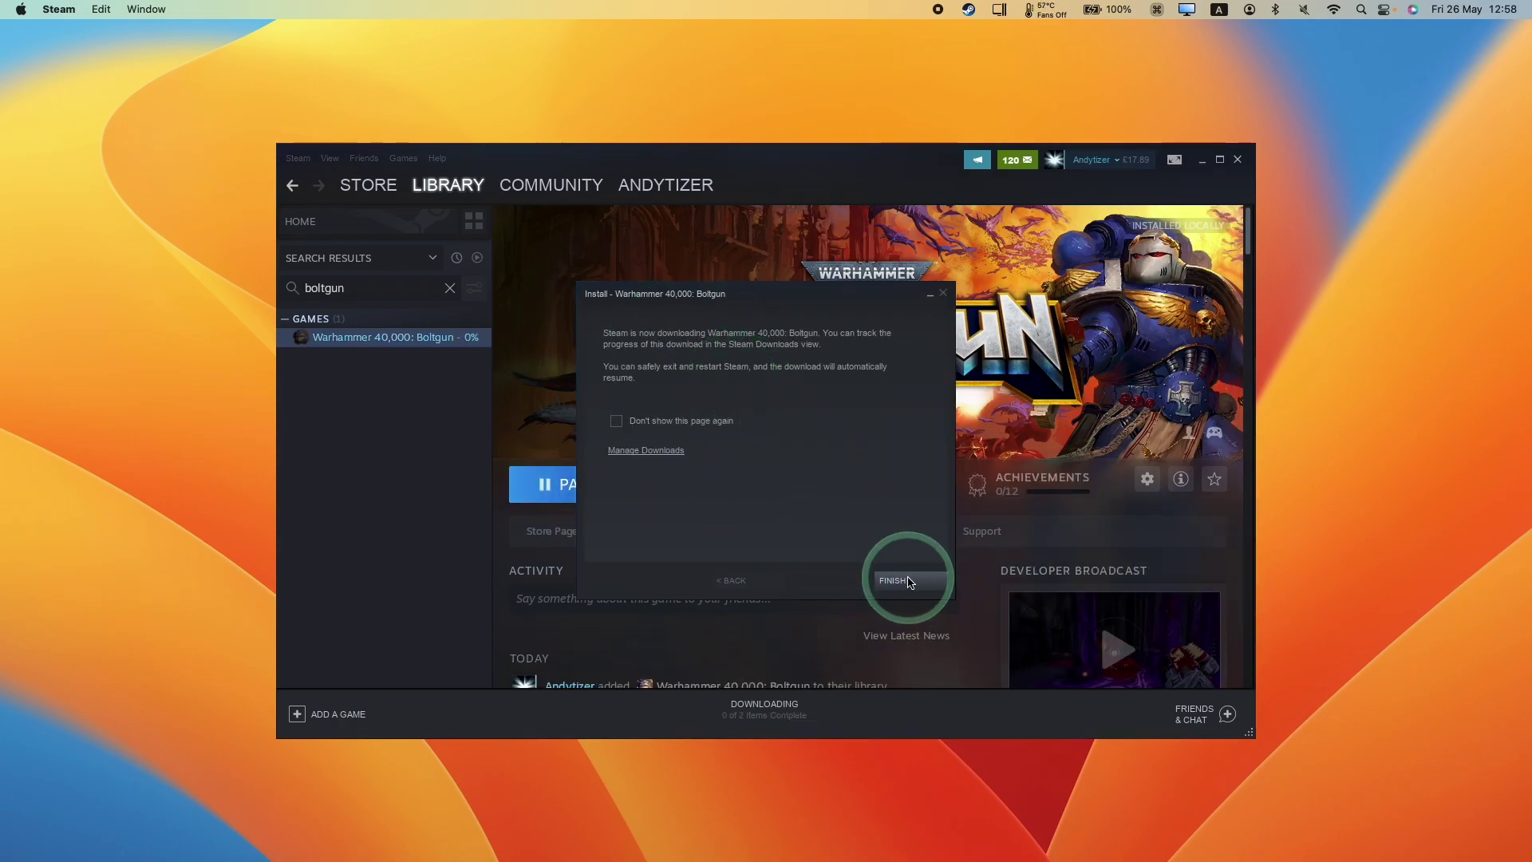
{"action": "left_click", "coordinate": [908, 582]}
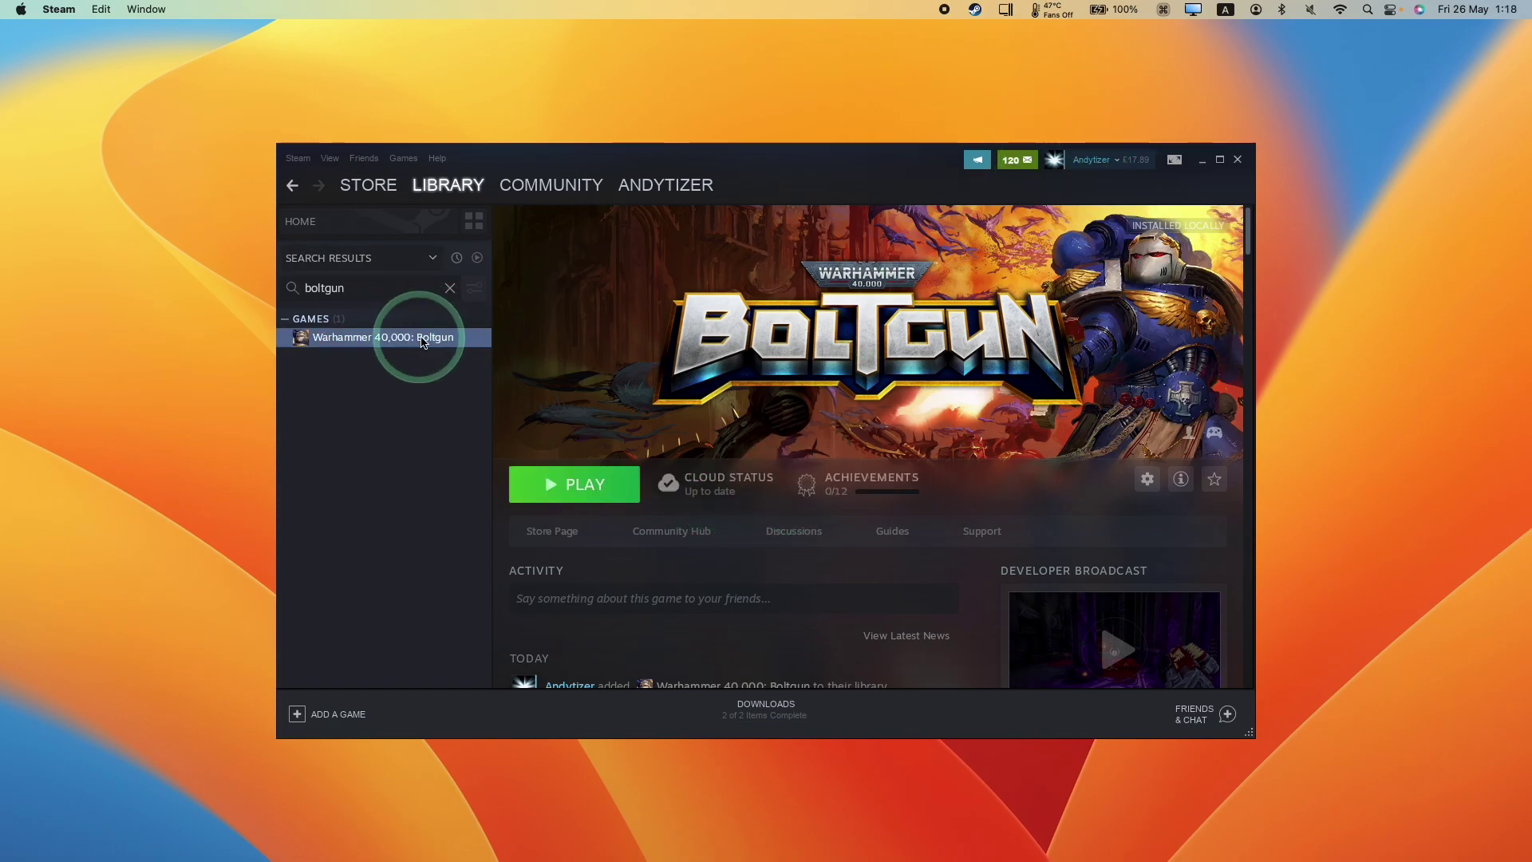
Launch Boltgun and complete its first-run setup, keeping the default brightness and turning Invert Look Y Axis on.
{"action": "left_click", "coordinate": [550, 485]}
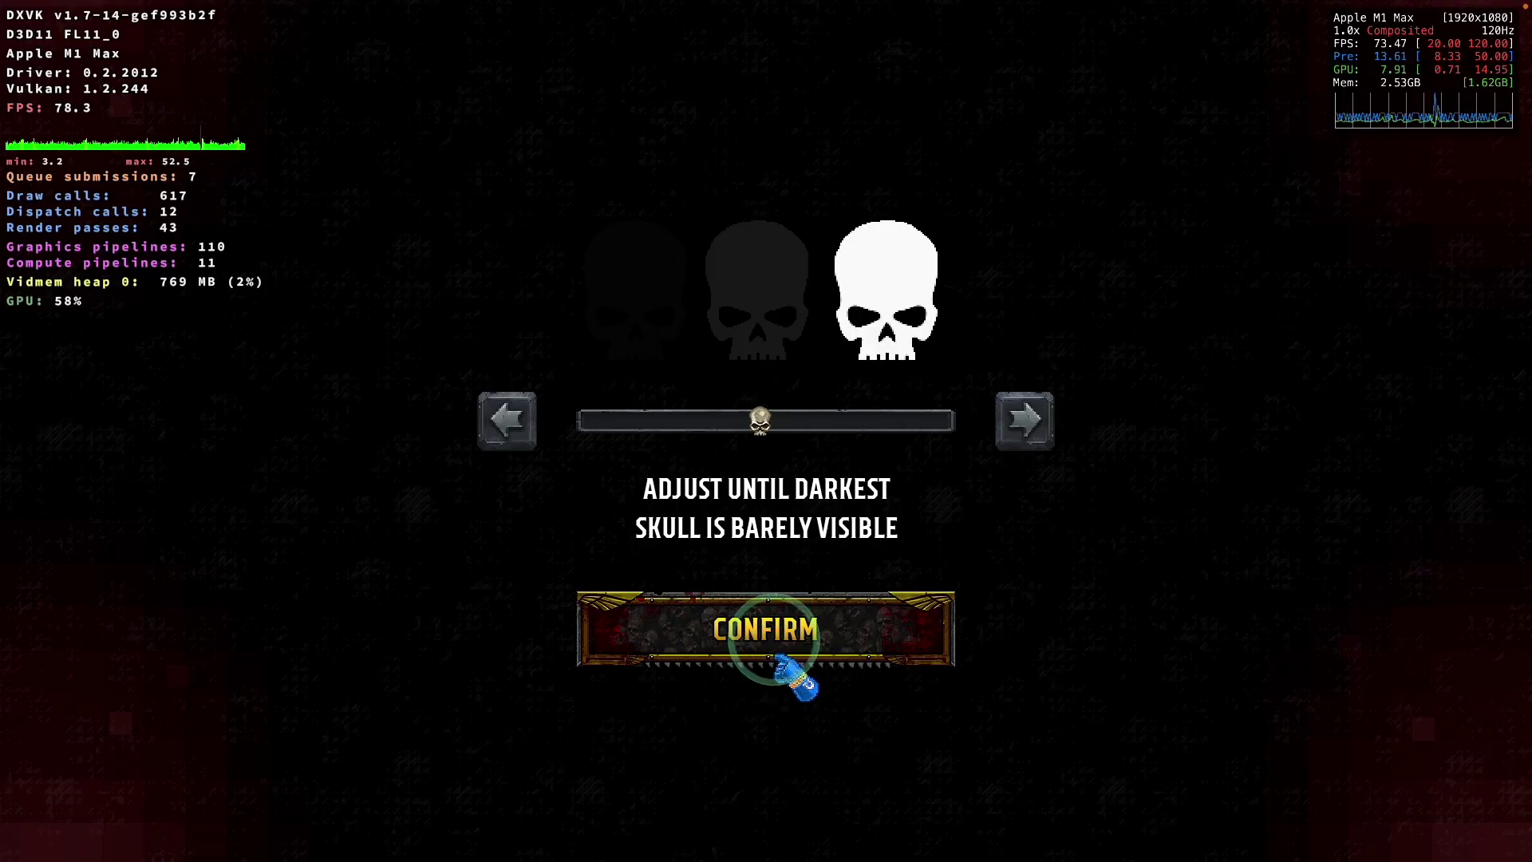
{"action": "left_click", "coordinate": [778, 638]}
{"action": "left_click", "coordinate": [830, 399]}
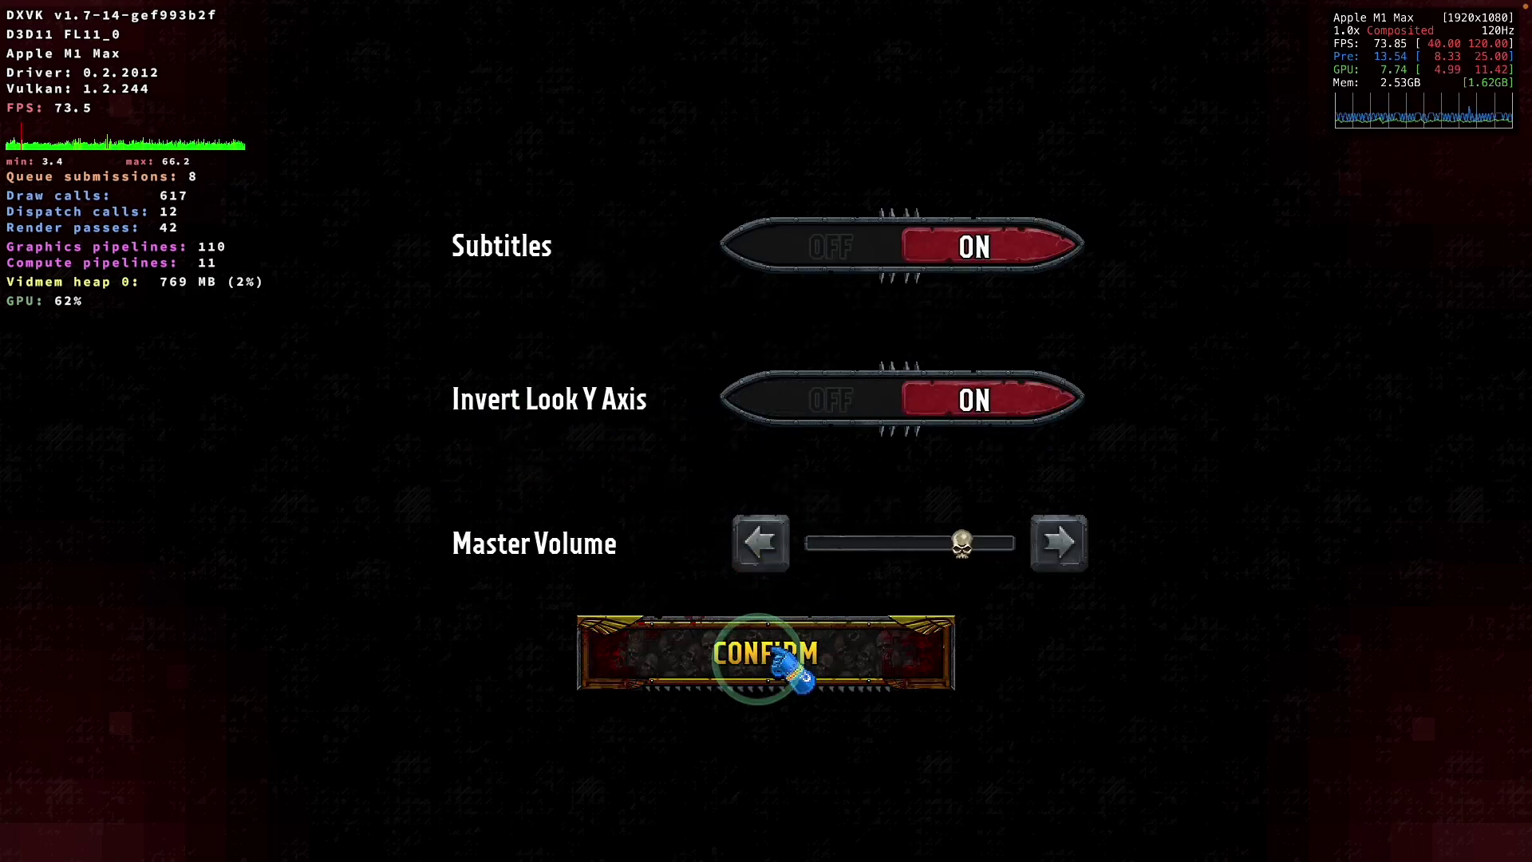
{"action": "left_click", "coordinate": [806, 652]}
{"action": "left_click", "coordinate": [755, 592]}
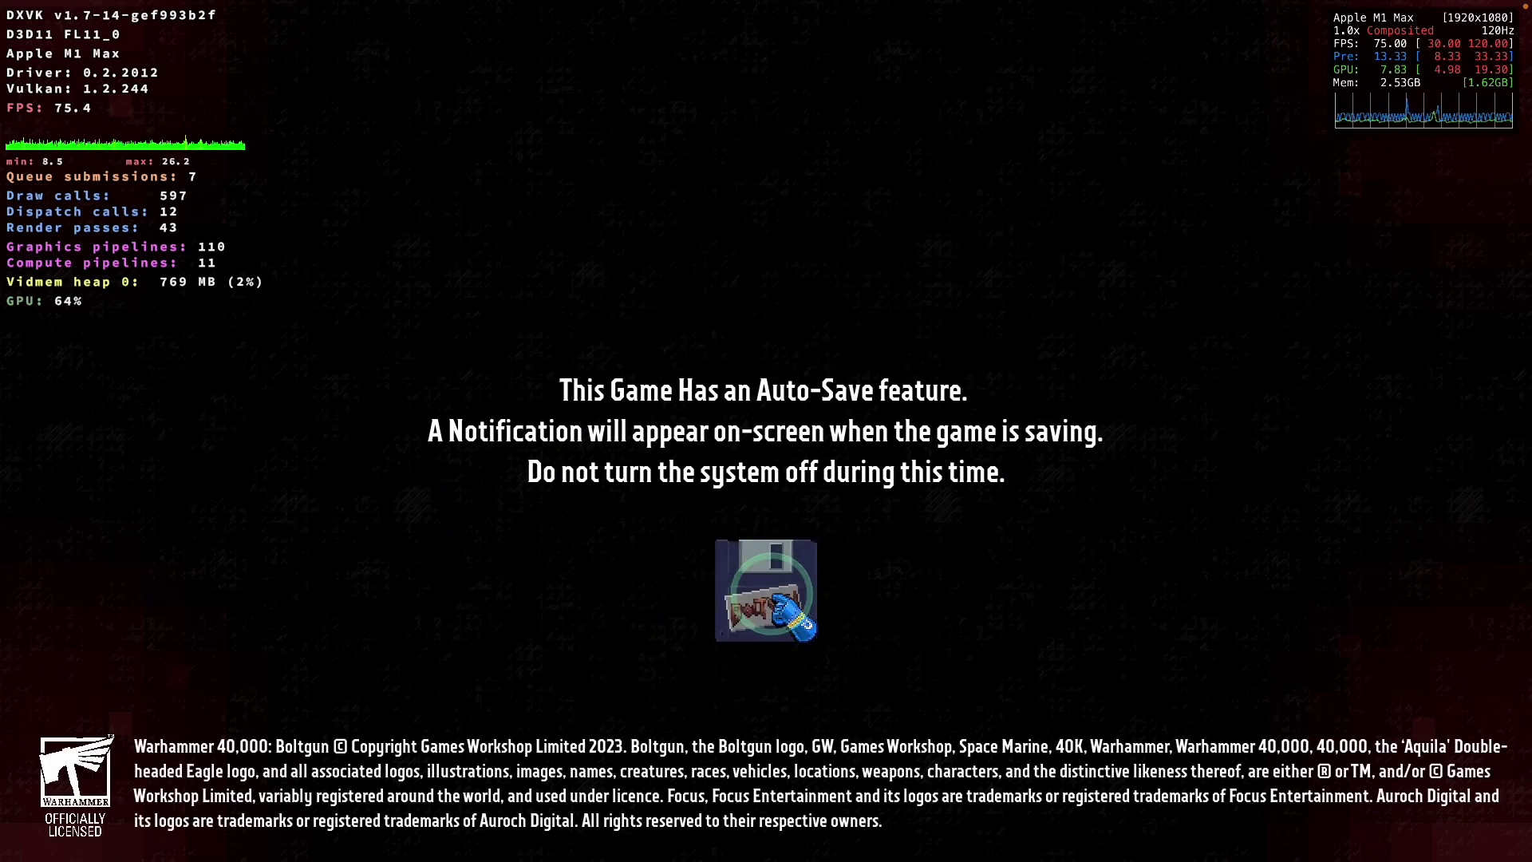
{"action": "left_click", "coordinate": [772, 590]}
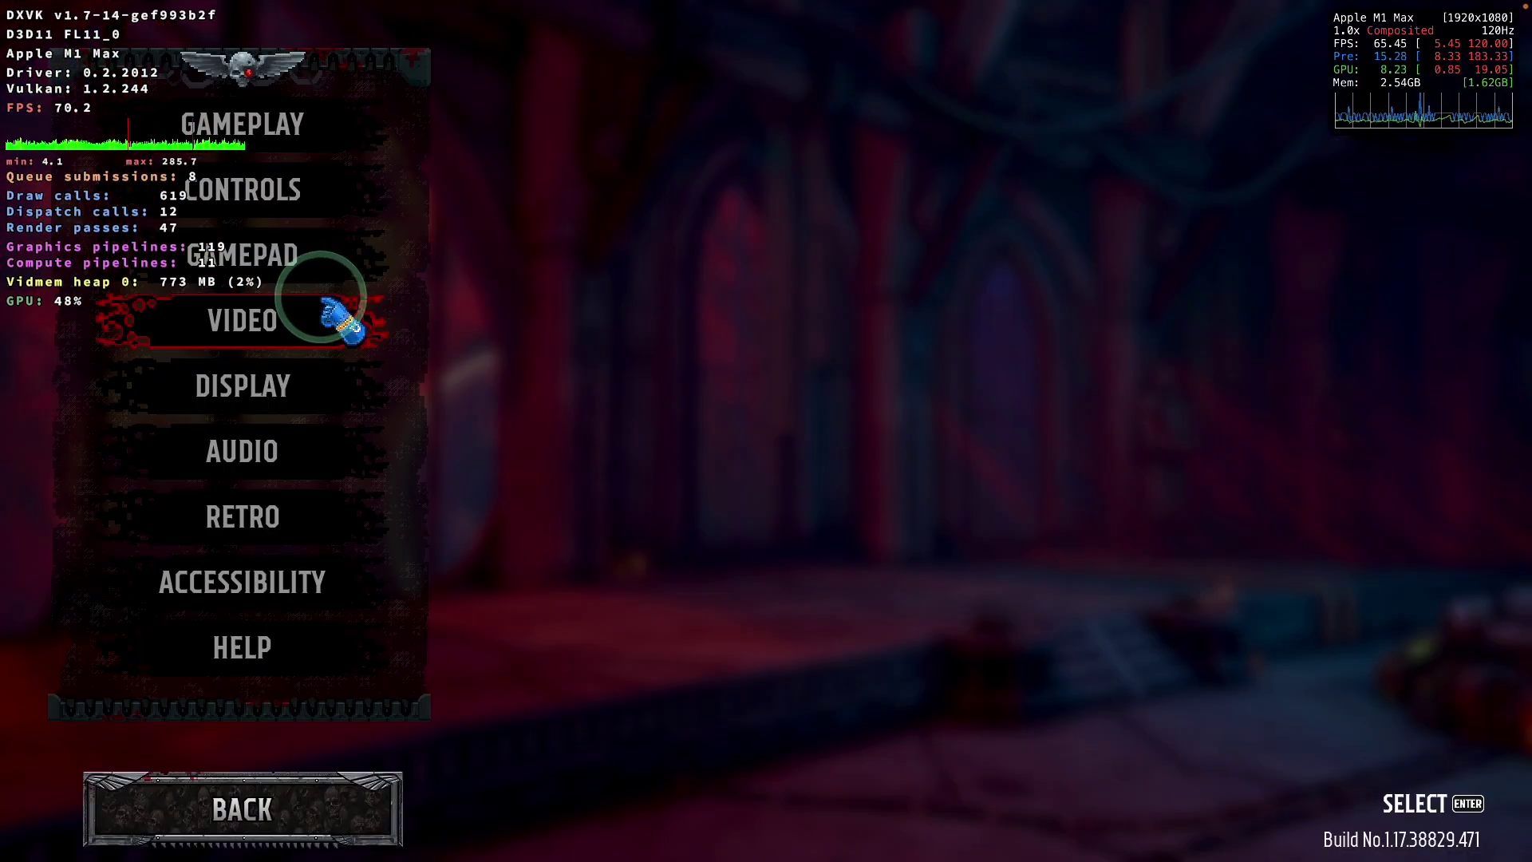
Review the game's settings pages, including Video, Controls and Retro, and leave the settings.
{"action": "left_click", "coordinate": [329, 309]}
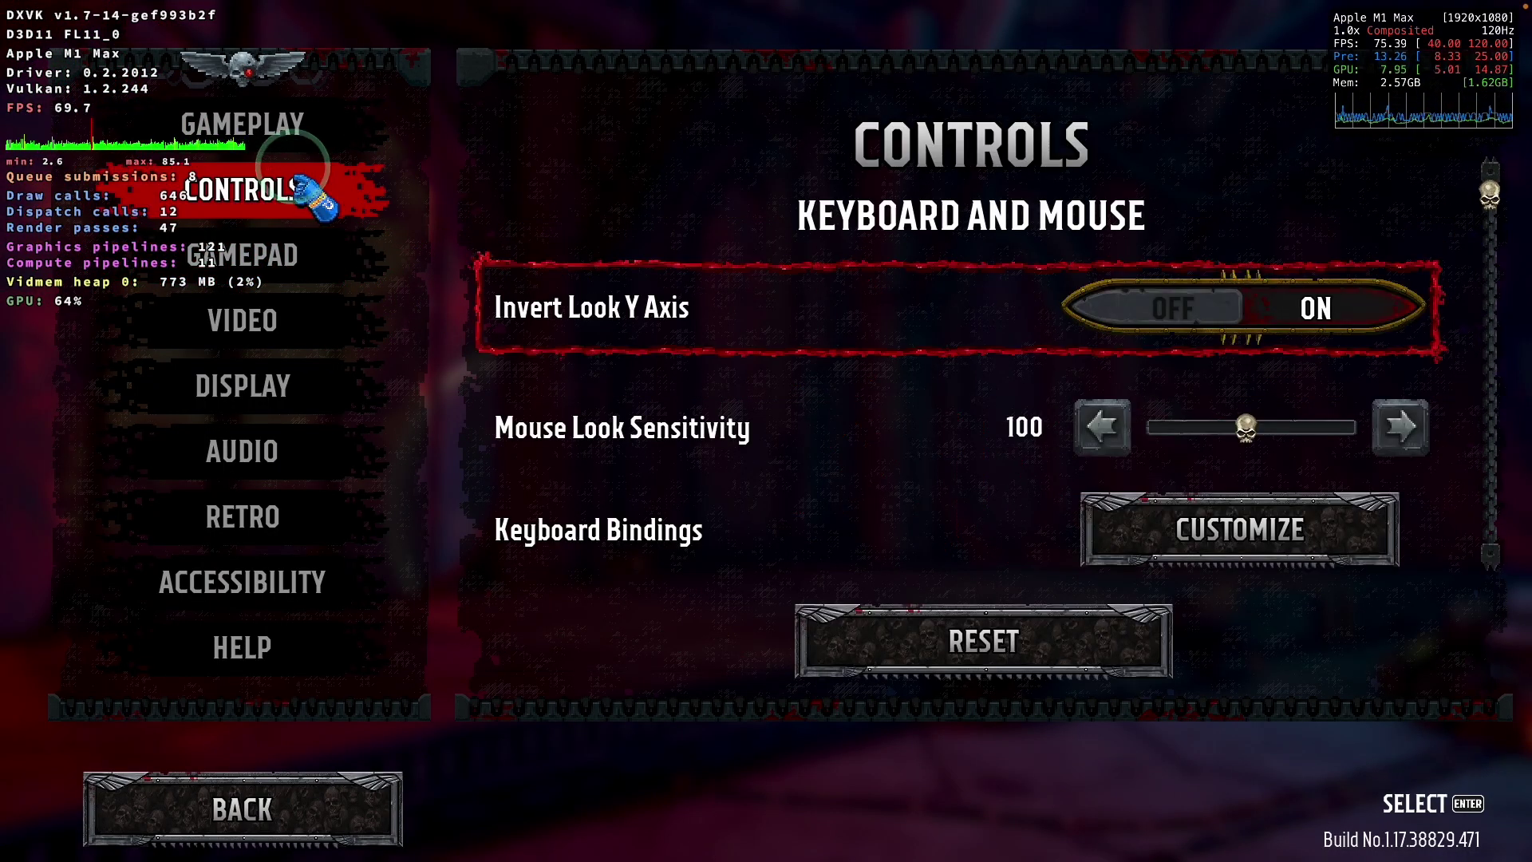
{"action": "mouse_move", "coordinate": [295, 115]}
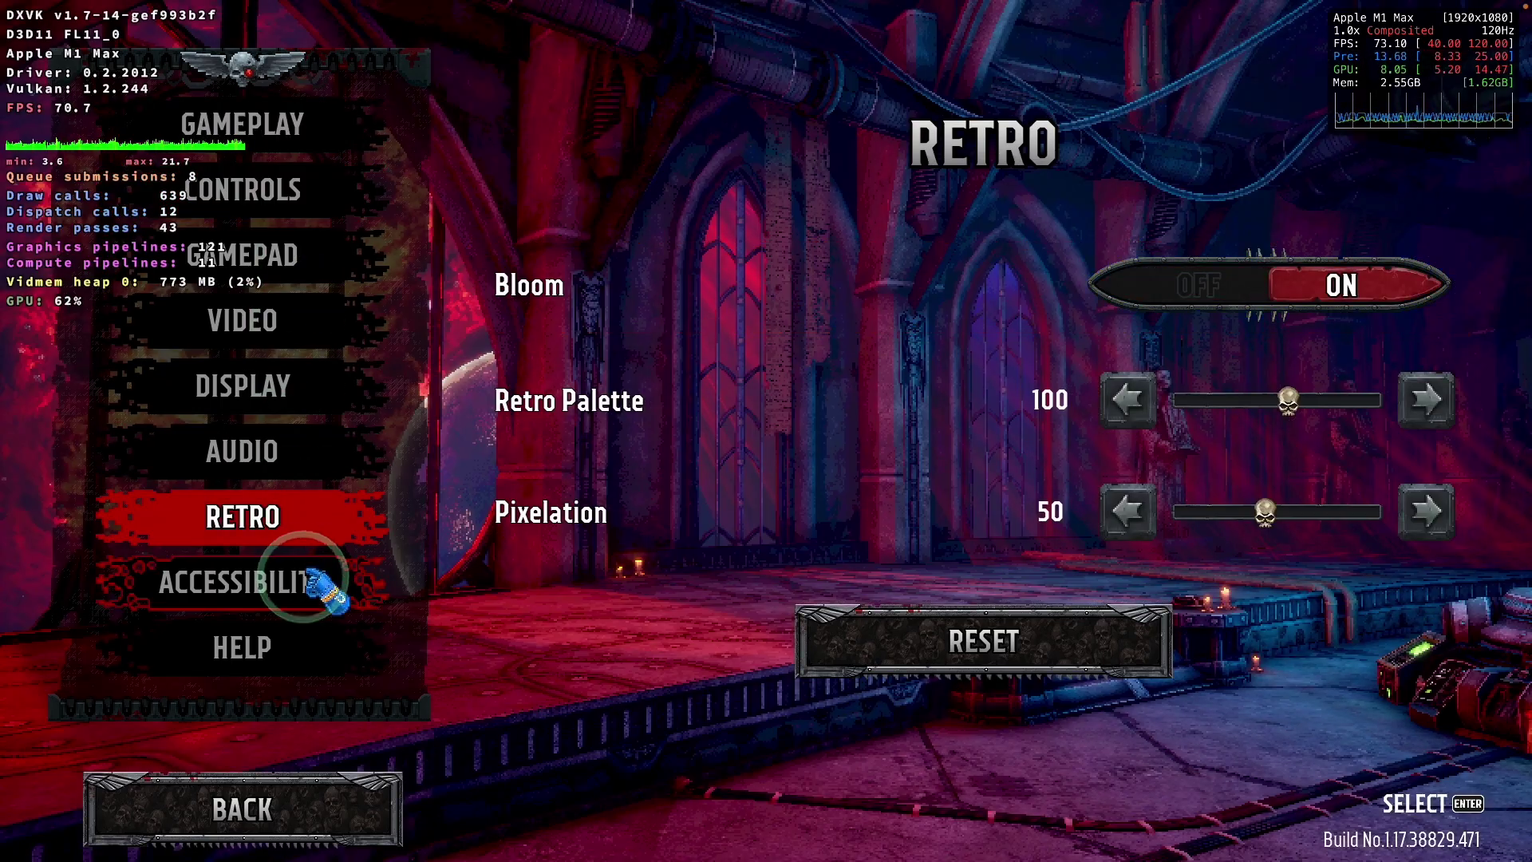
{"action": "key", "text": "Escape"}
Start playing Boltgun, advance through the level, shoot at the Cultist Champion and reload the boltgun.
{"action": "left_click", "coordinate": [733, 345]}
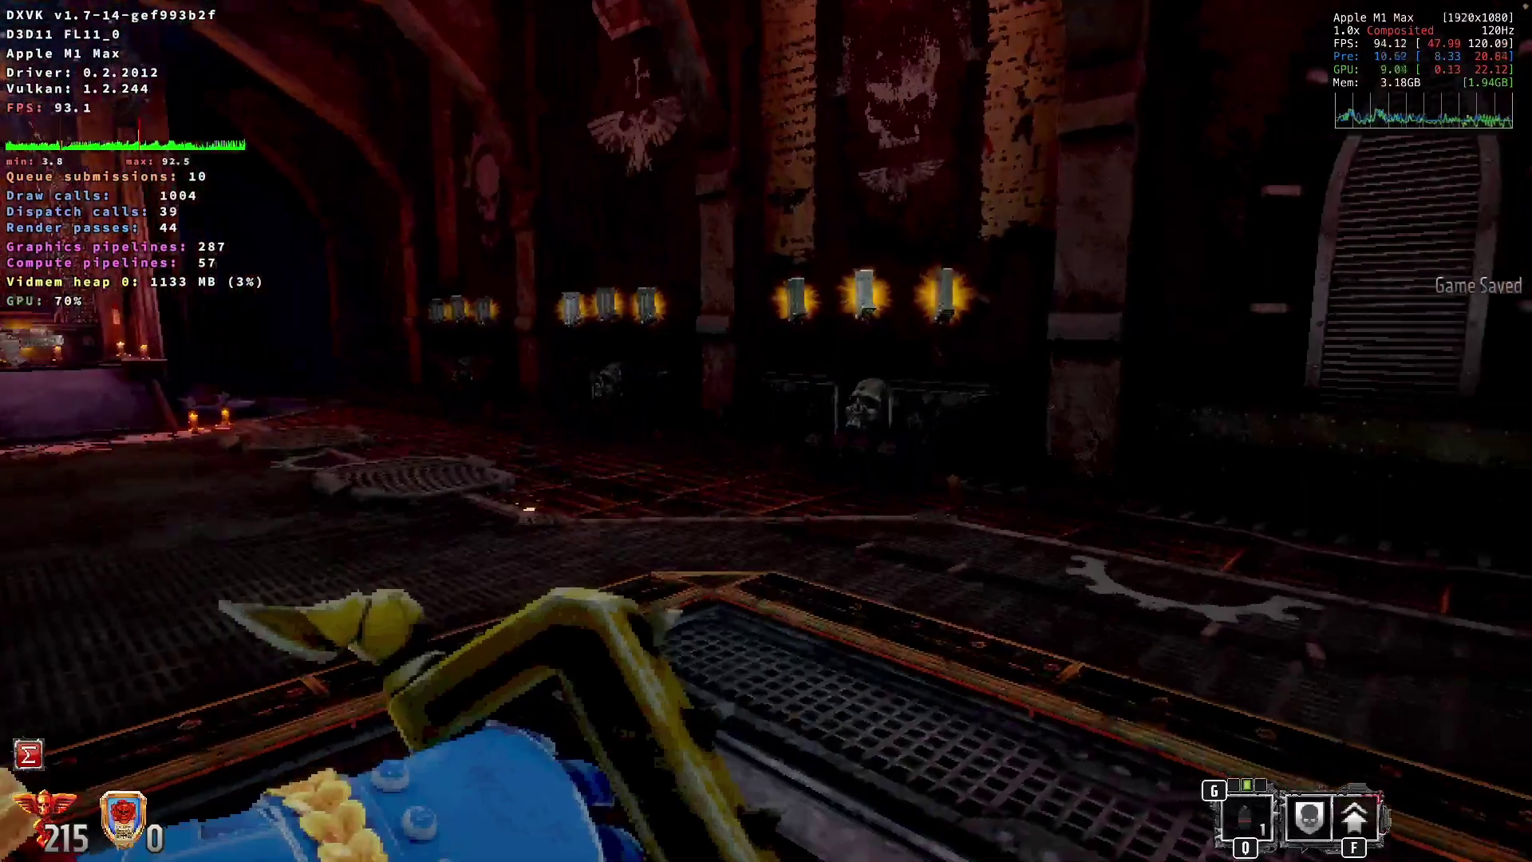
{"action": "key", "text": "w"}
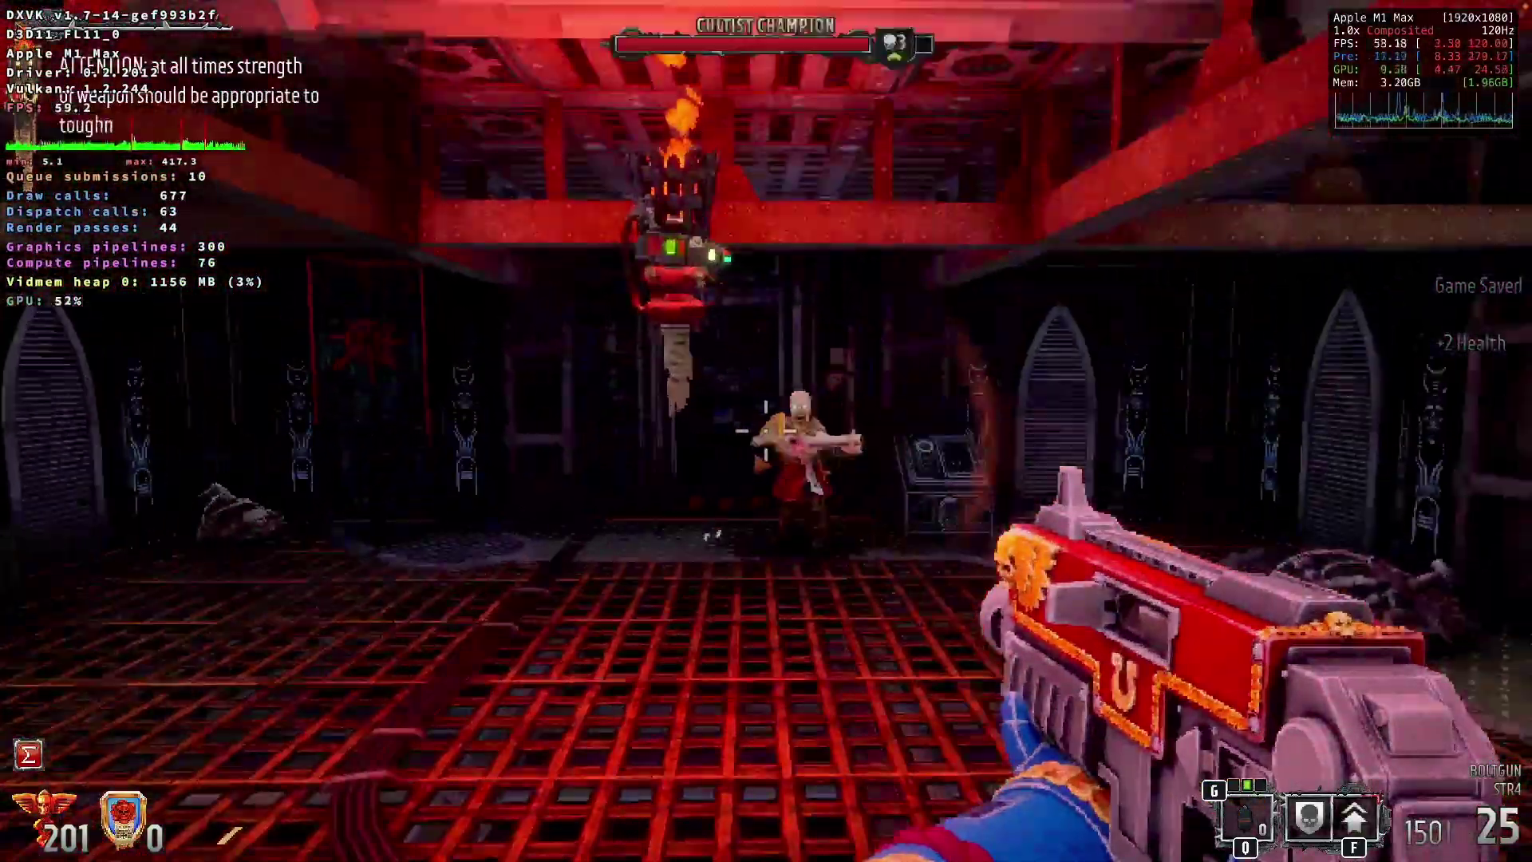
{"action": "left_click", "coordinate": [766, 431]}
{"action": "key", "text": "r"}
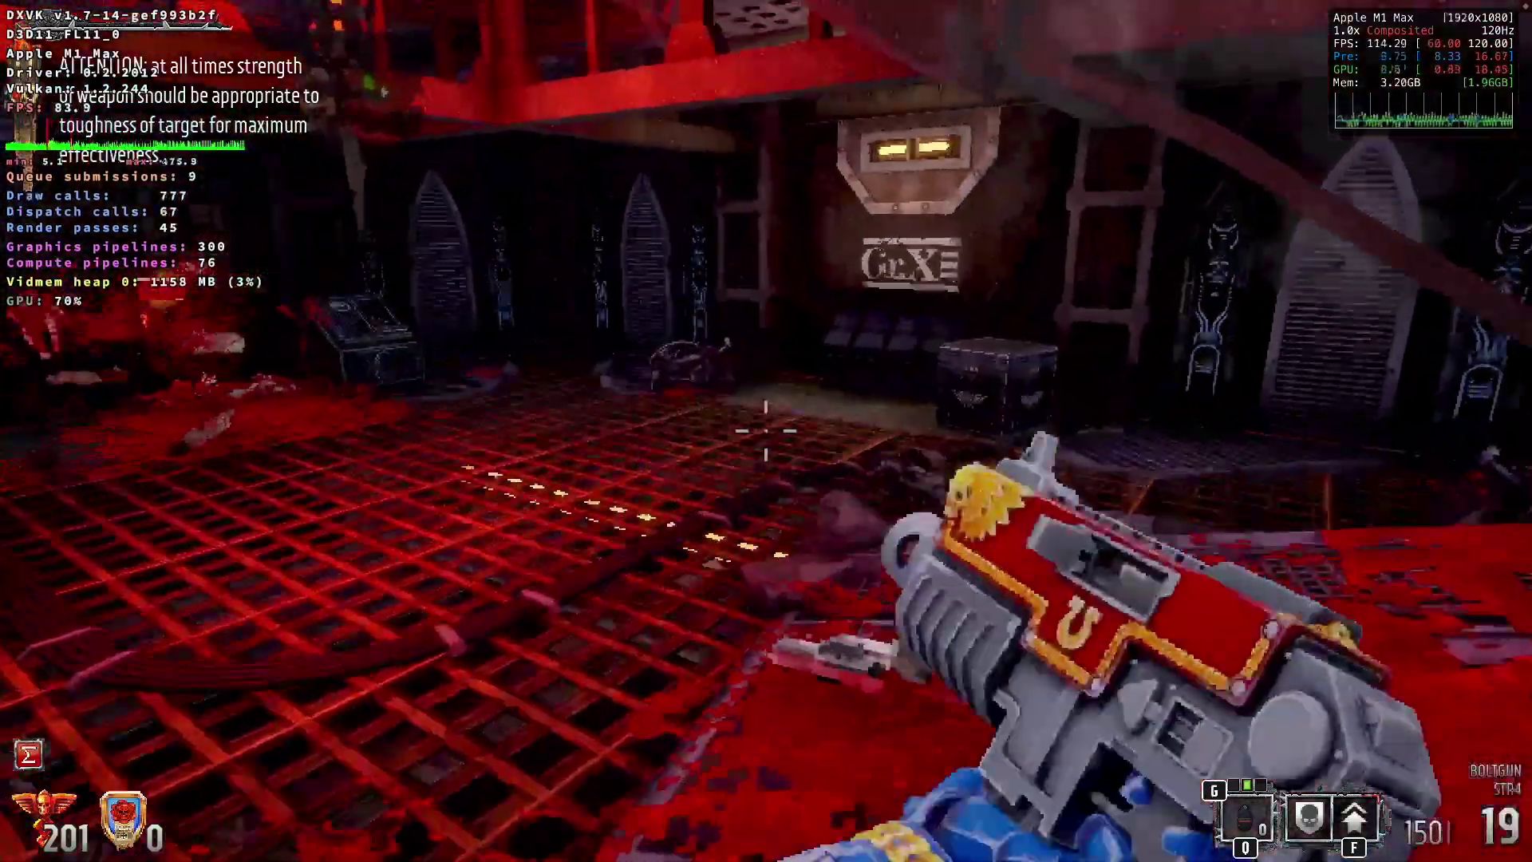